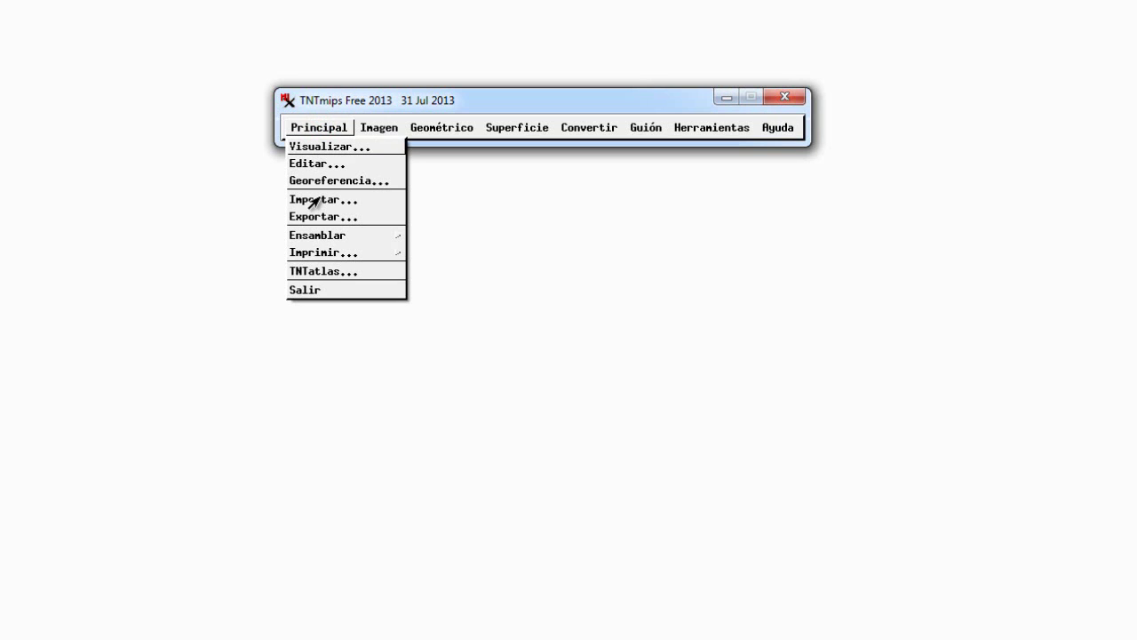
click(392, 239)
click(386, 238)
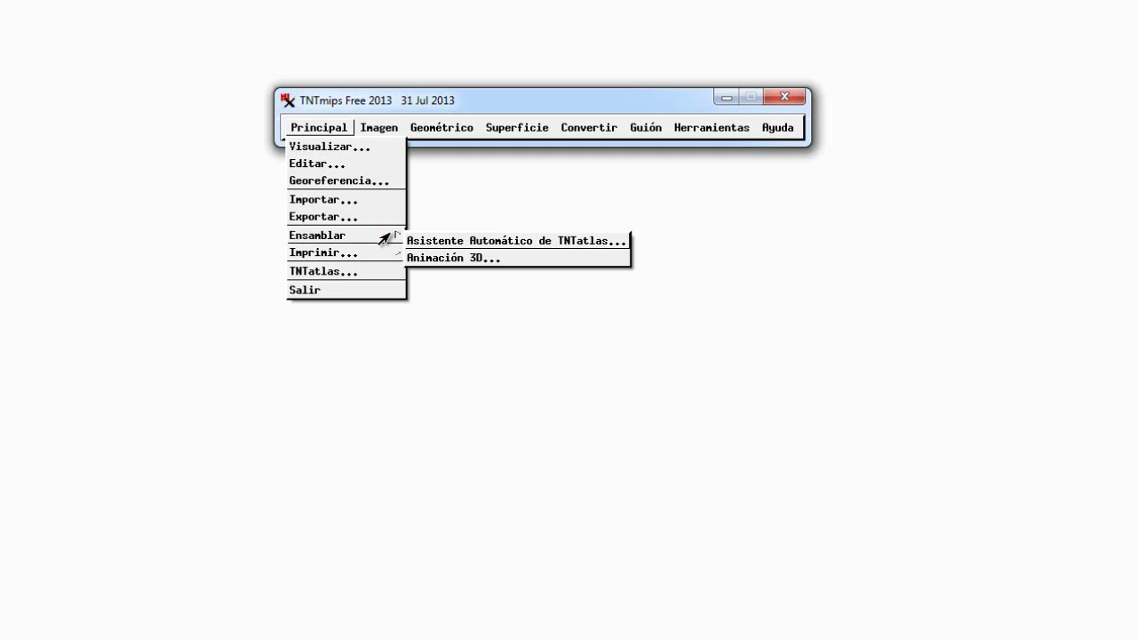
click(329, 254)
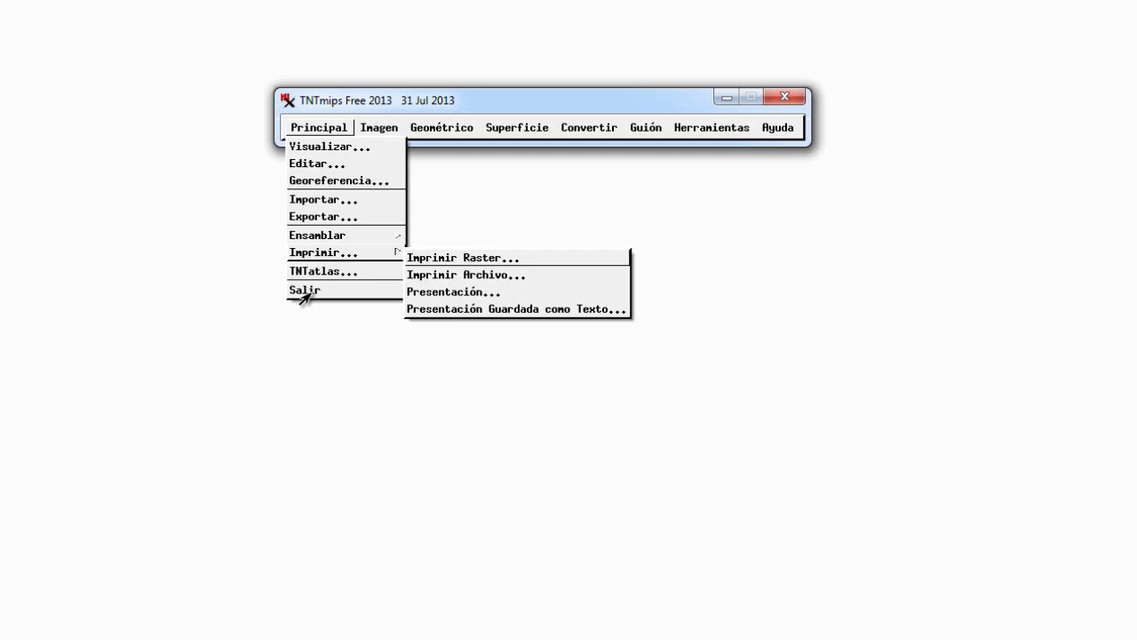
click(378, 127)
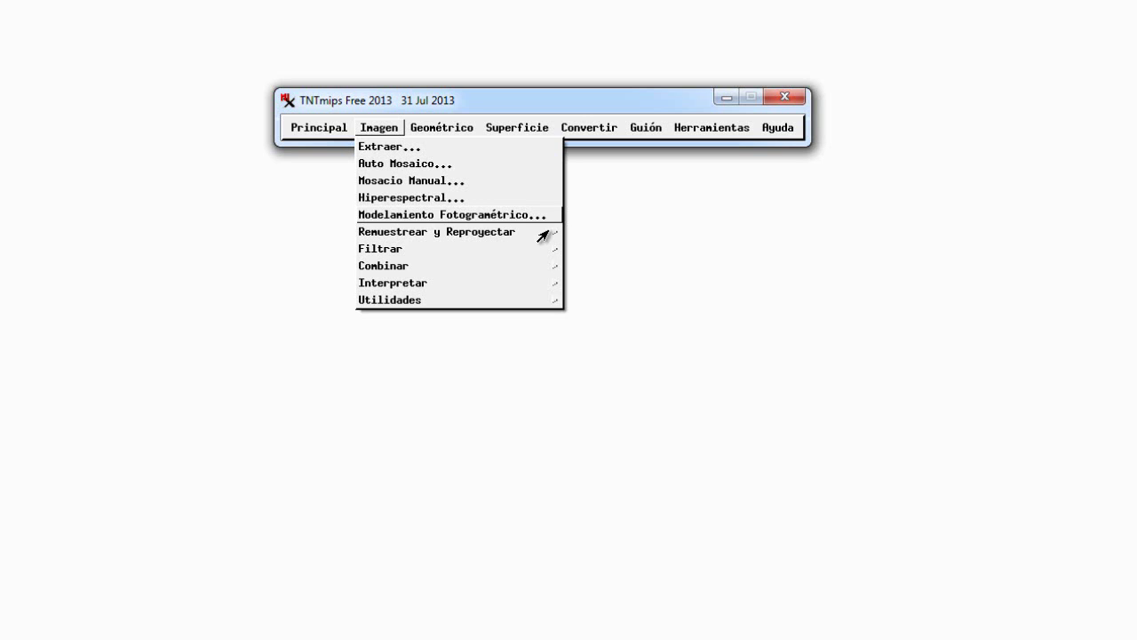
click(453, 234)
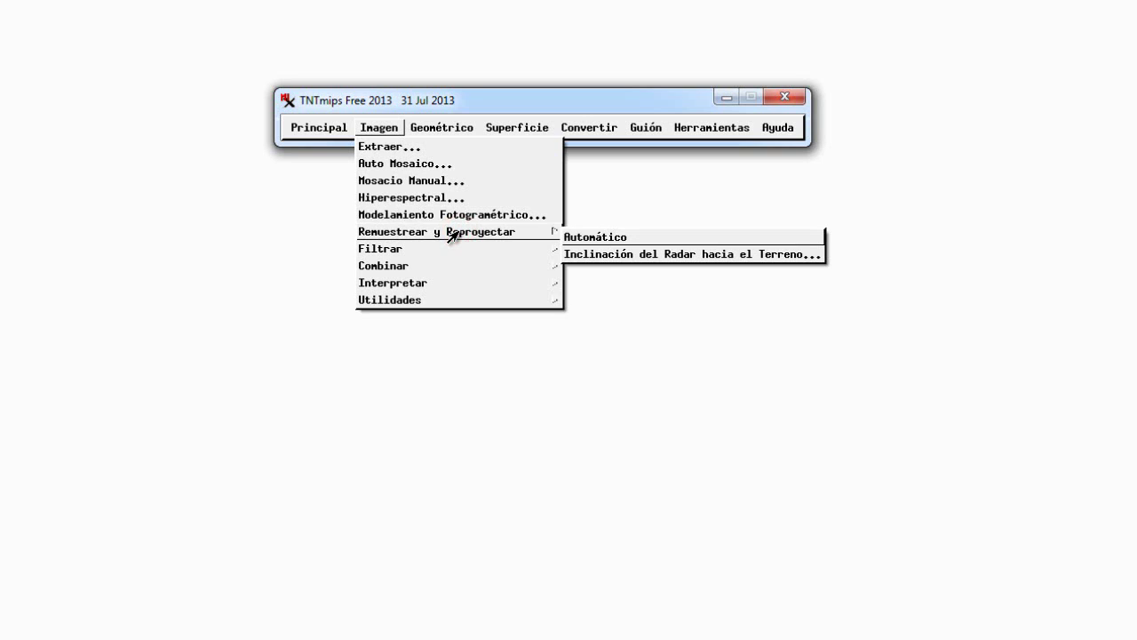
click(407, 253)
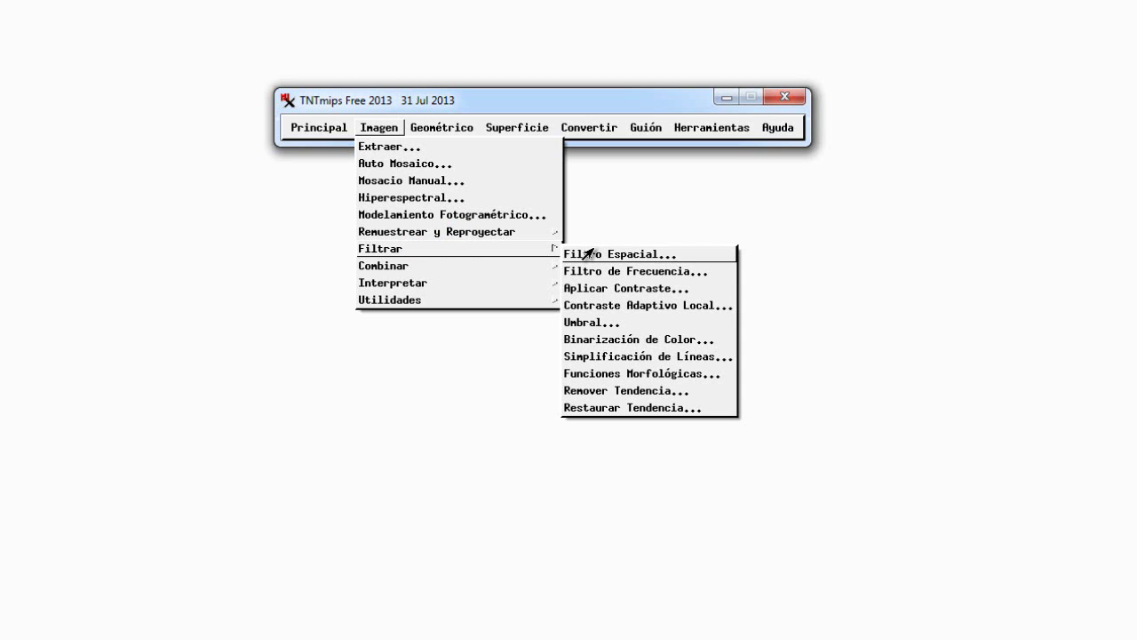
click(462, 265)
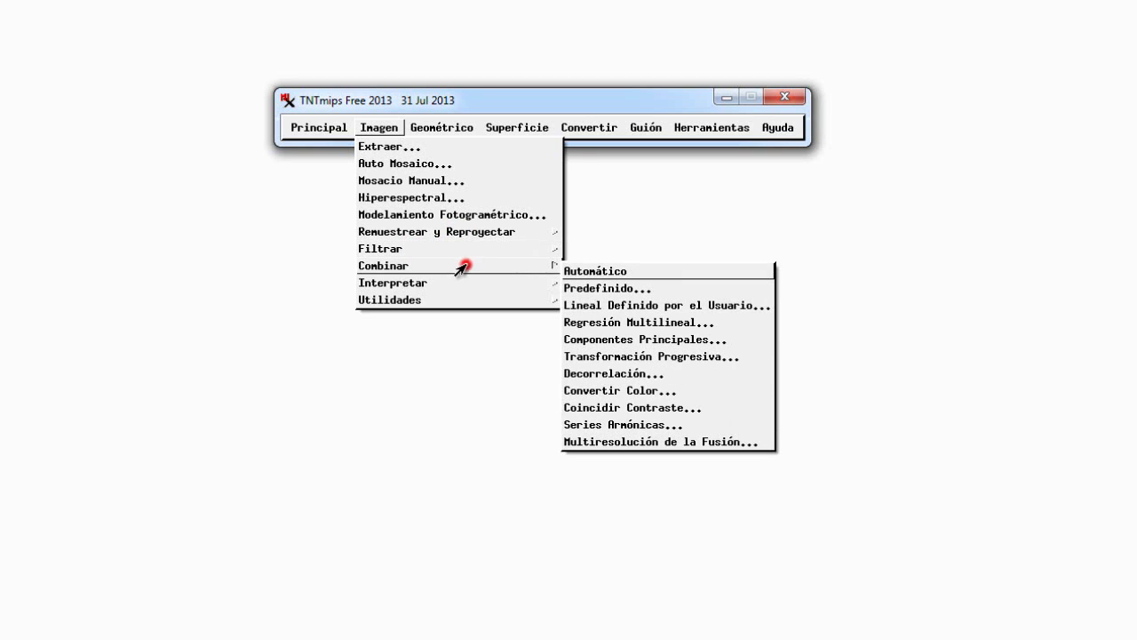
click(414, 284)
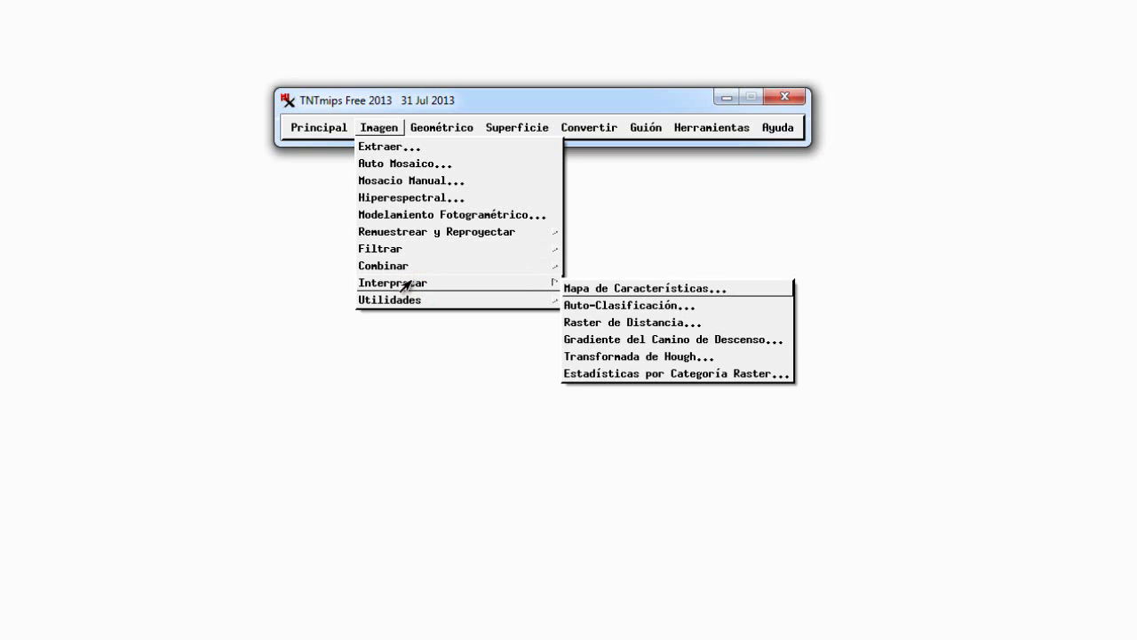
click(435, 129)
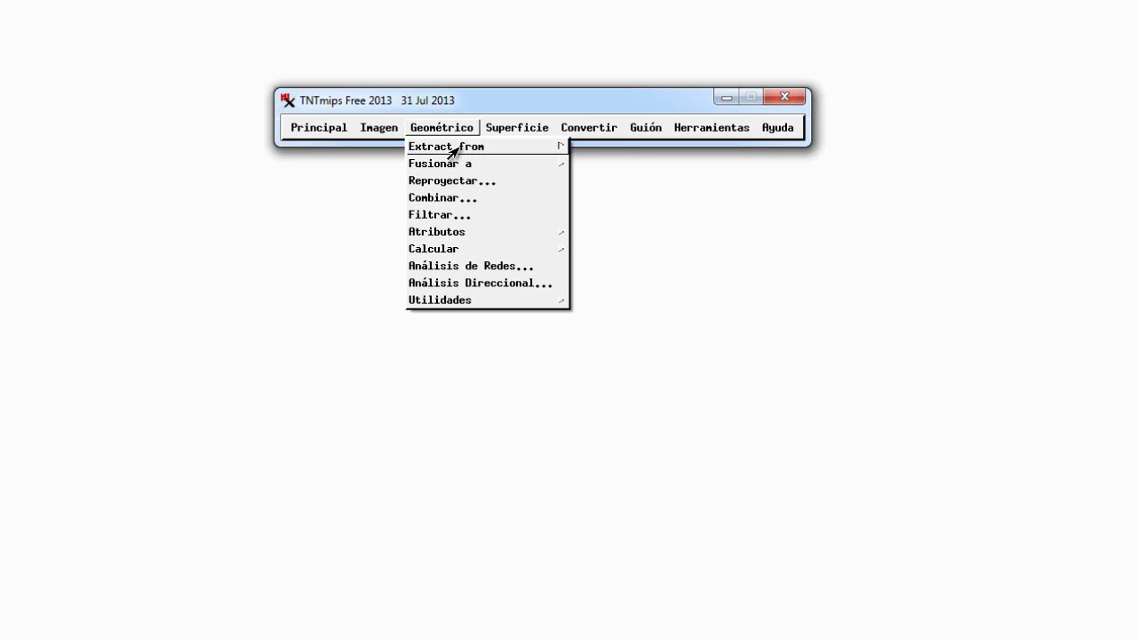
click(456, 147)
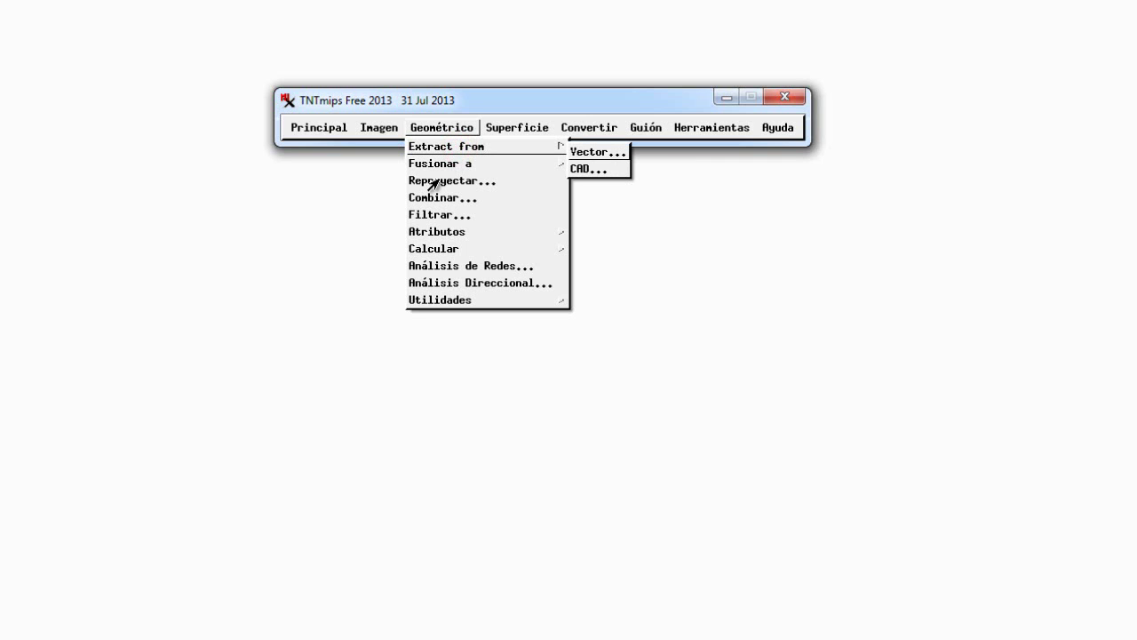
click(425, 231)
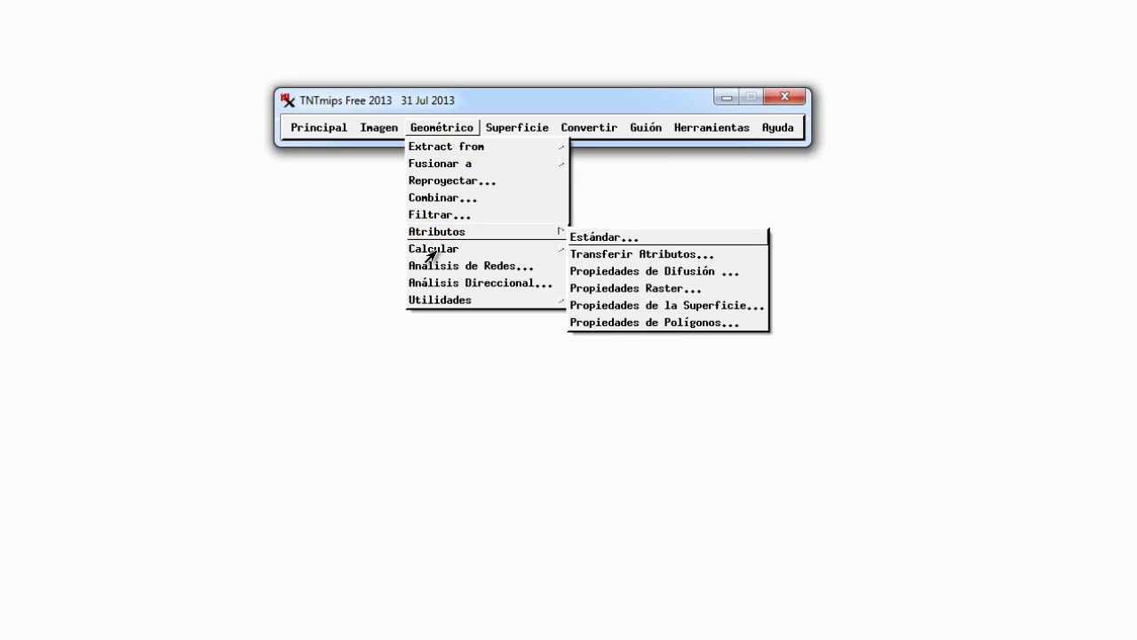
mouse_move(431, 253)
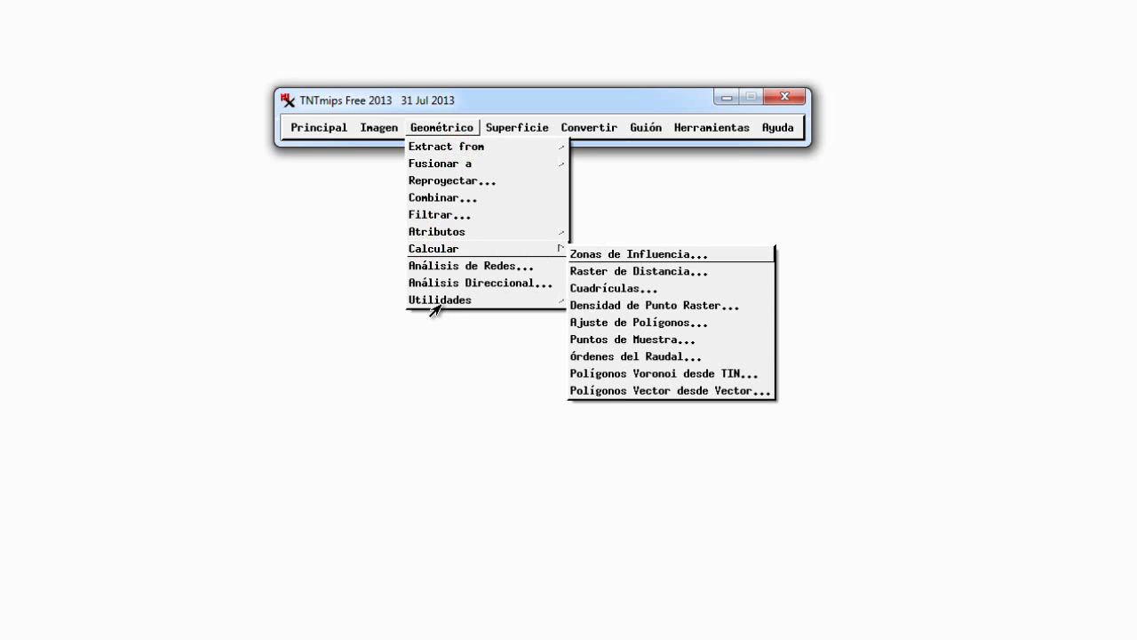
mouse_move(437, 302)
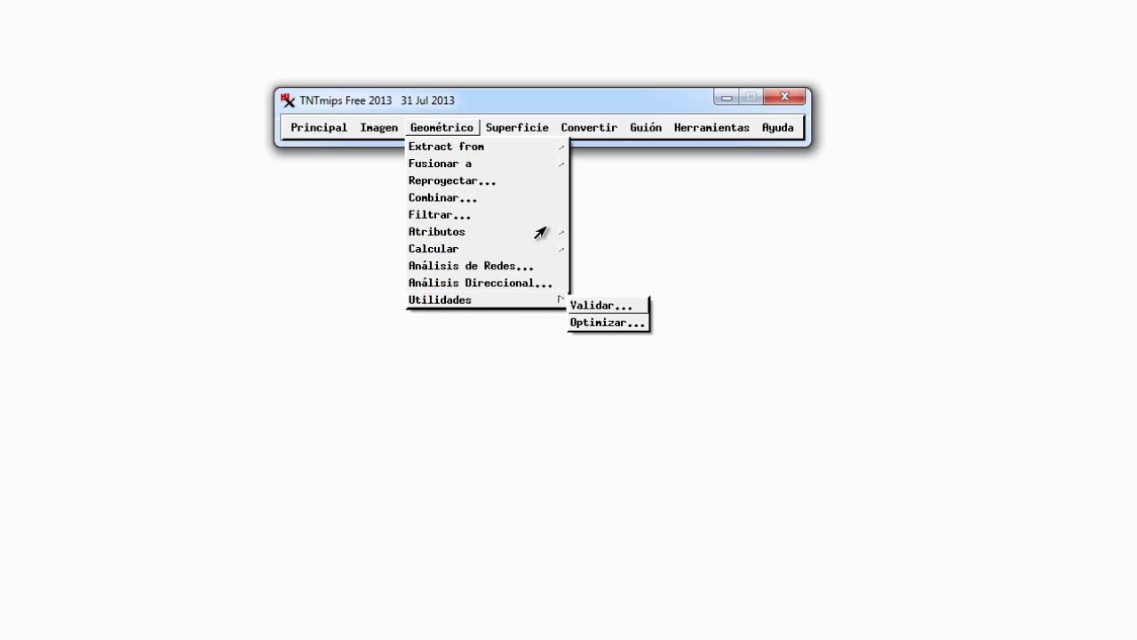
click(506, 128)
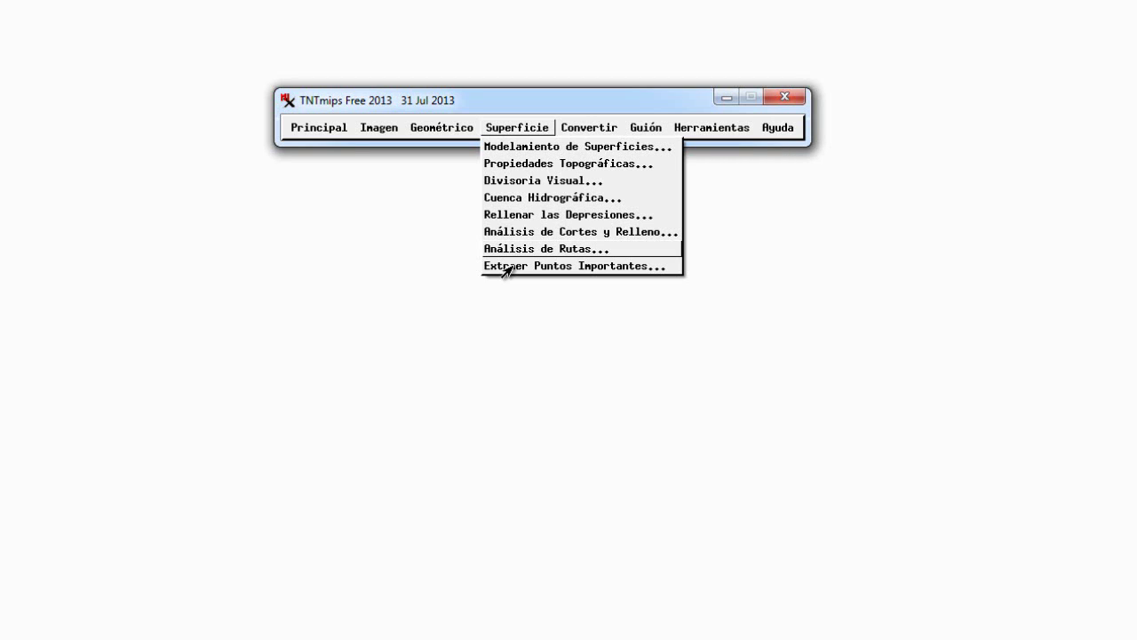
click(584, 131)
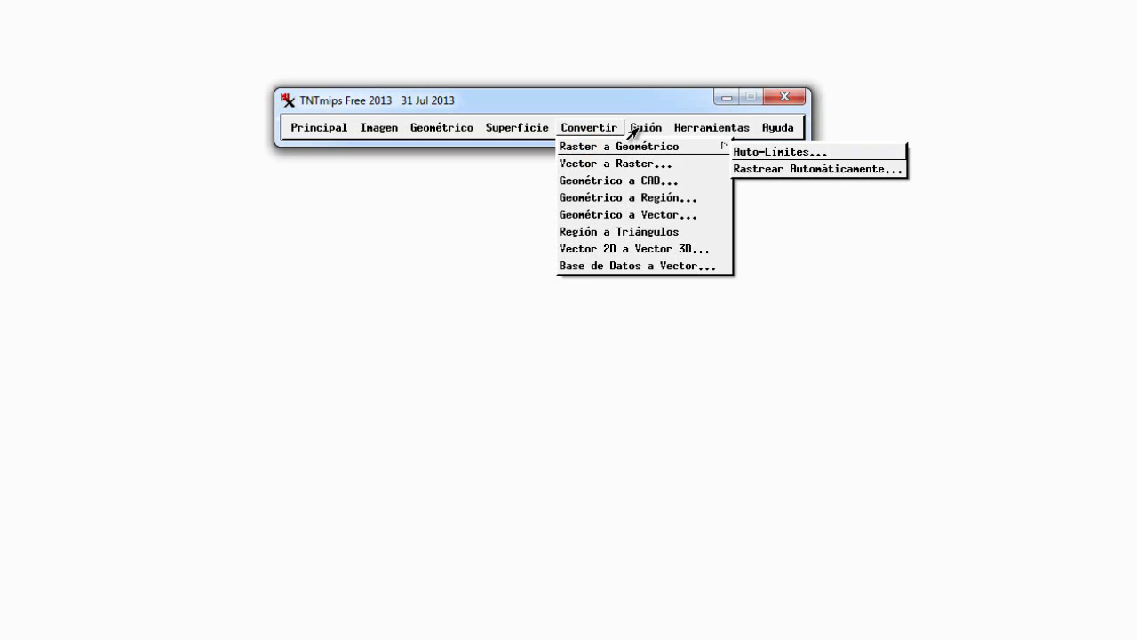
mouse_move(634, 130)
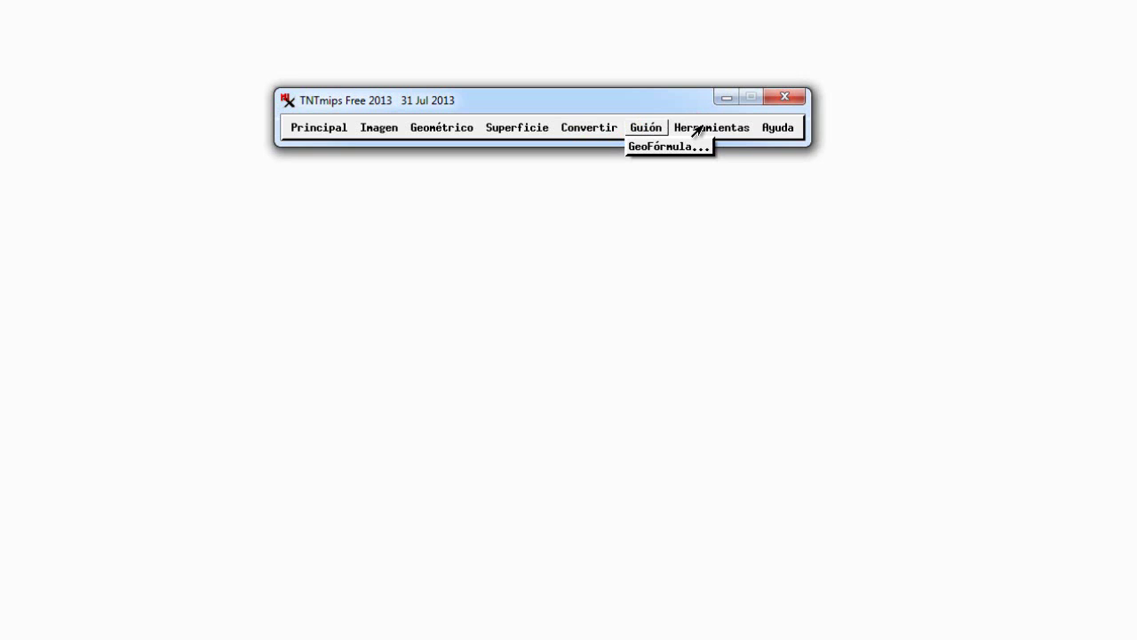
mouse_move(697, 130)
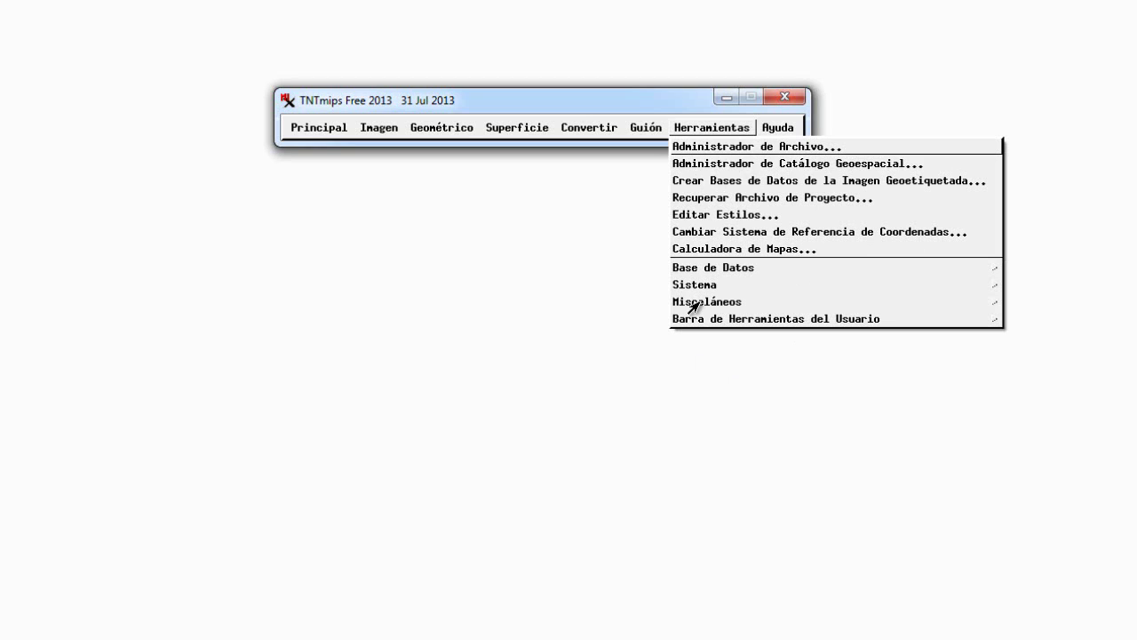
click(773, 130)
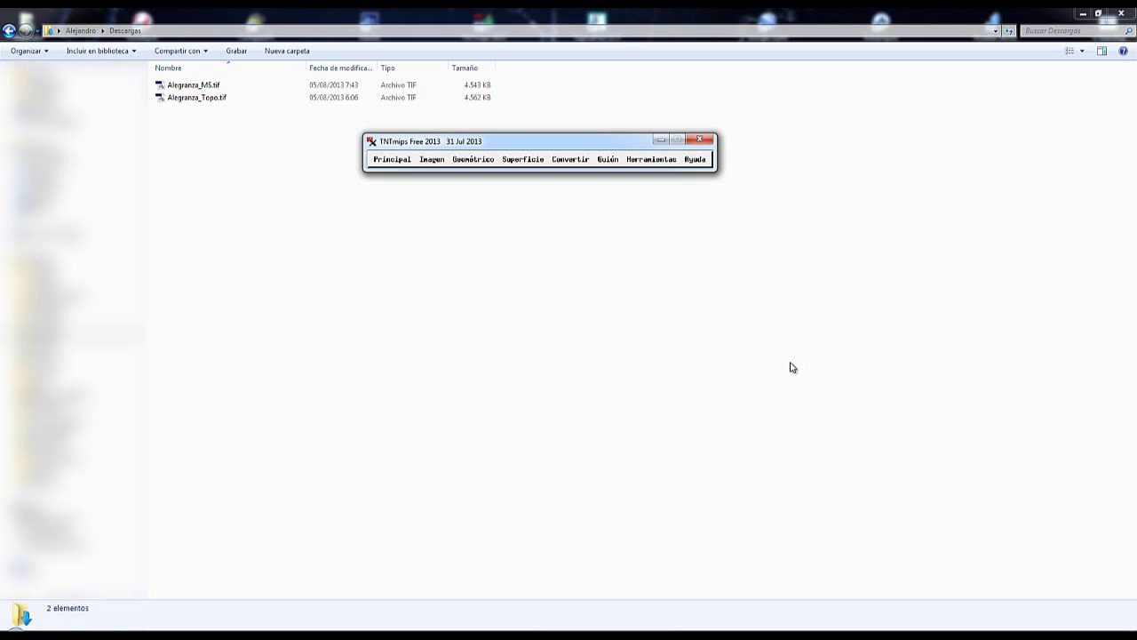
Open the Import tool and align its window beneath the main TNTmips window.
click(391, 163)
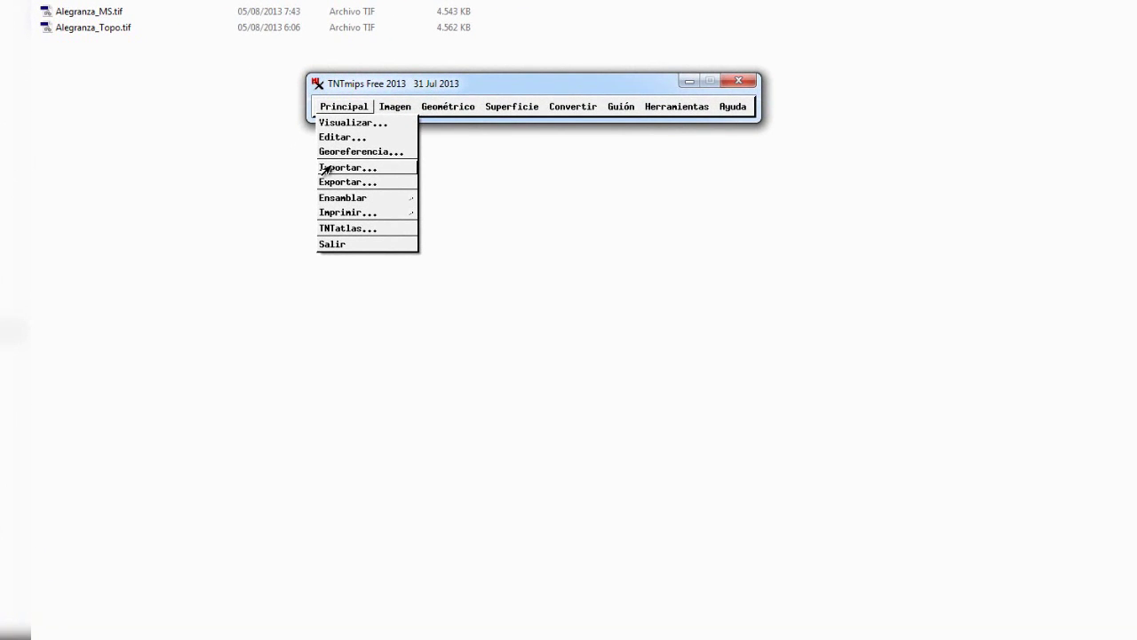
click(329, 168)
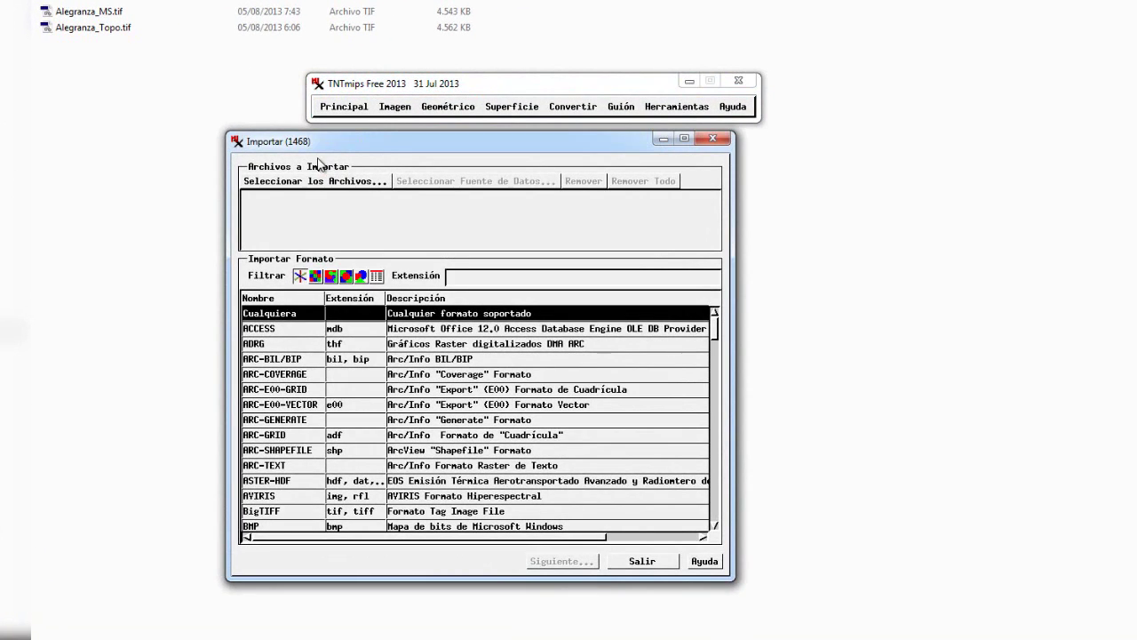
drag(324, 149, 393, 154)
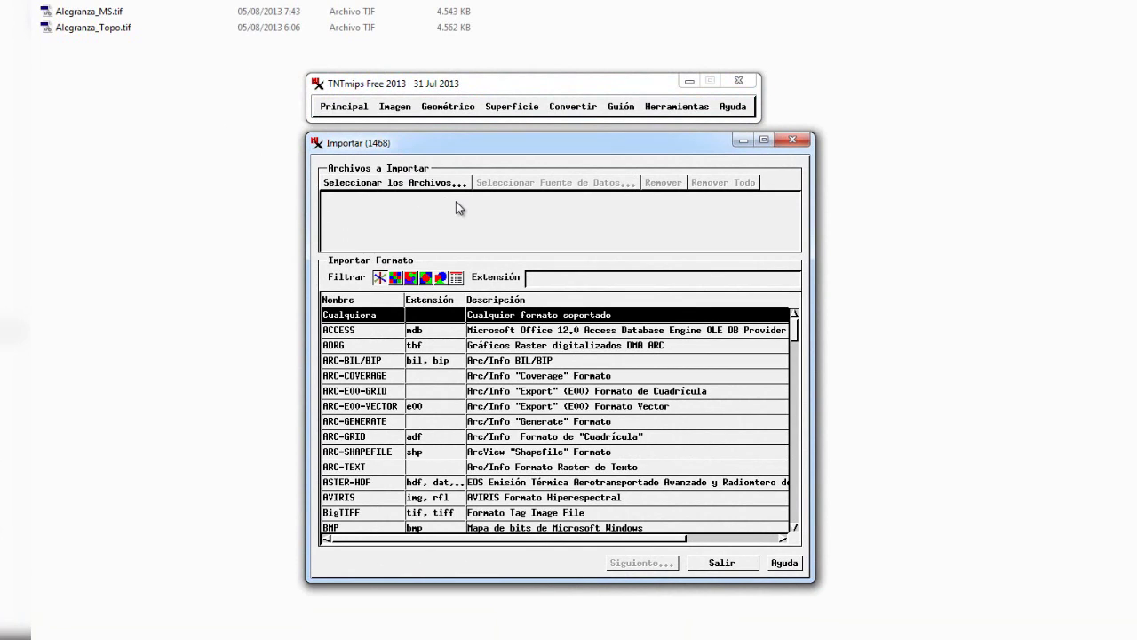
Restrict the import formats to raster types and review the supported raster formats.
click(397, 285)
scroll(437, 343, down, 4)
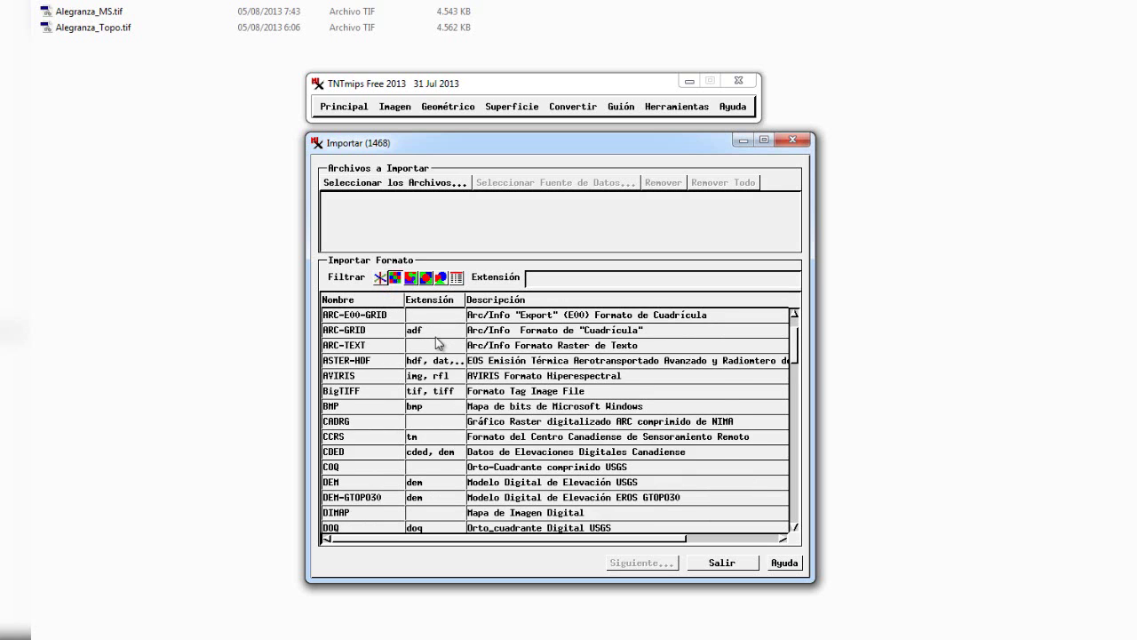
scroll(437, 343, down, 7)
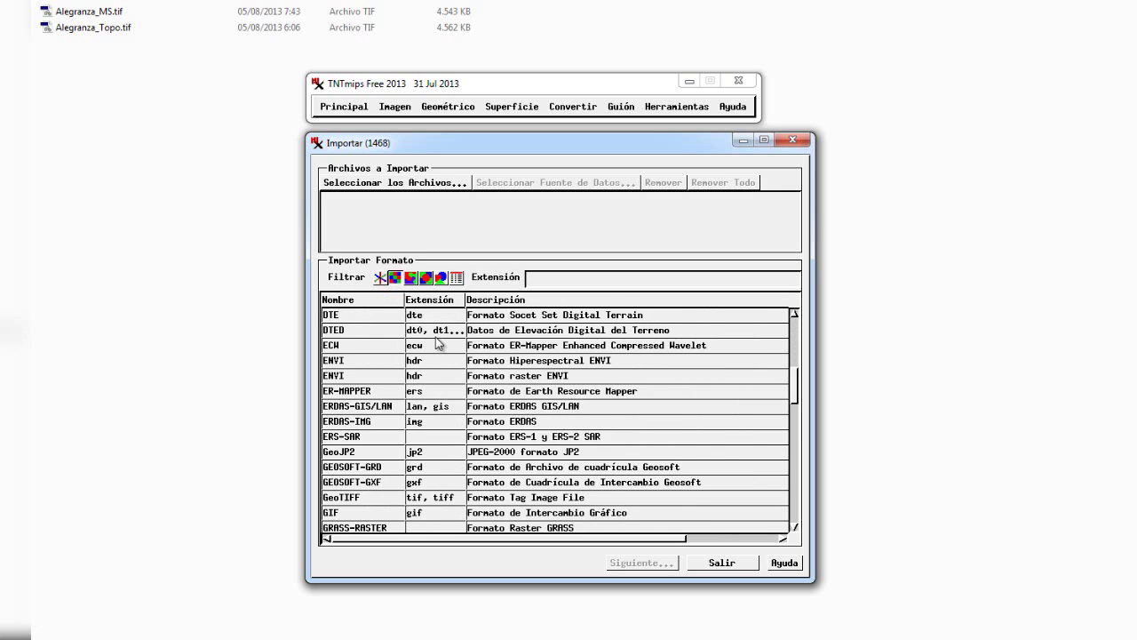
scroll(437, 343, down, 9)
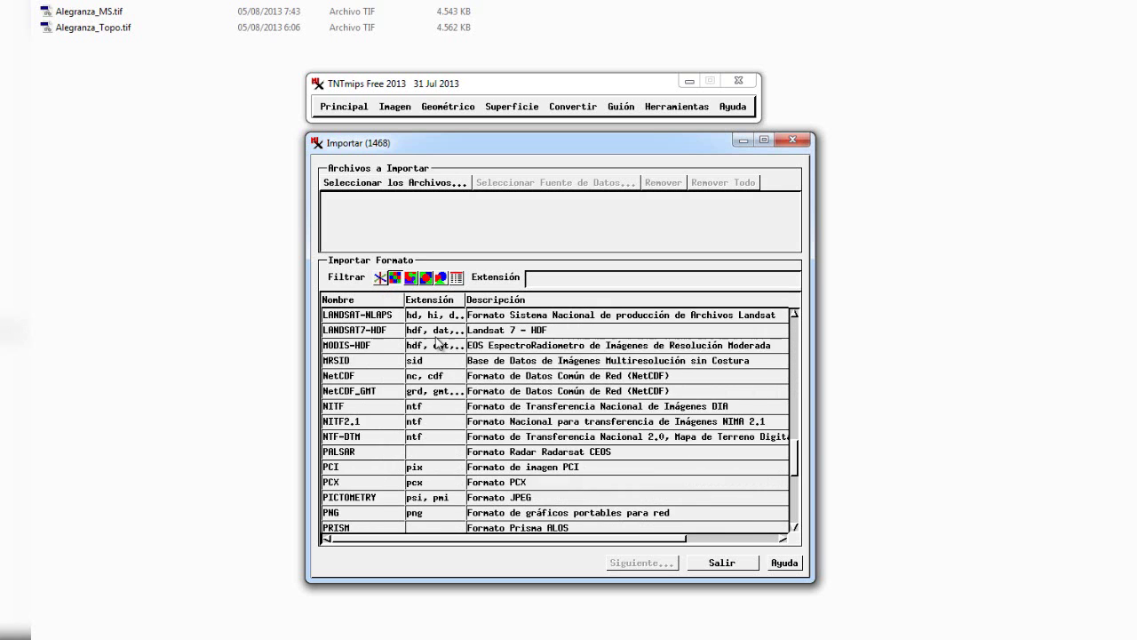
scroll(437, 343, up, 13)
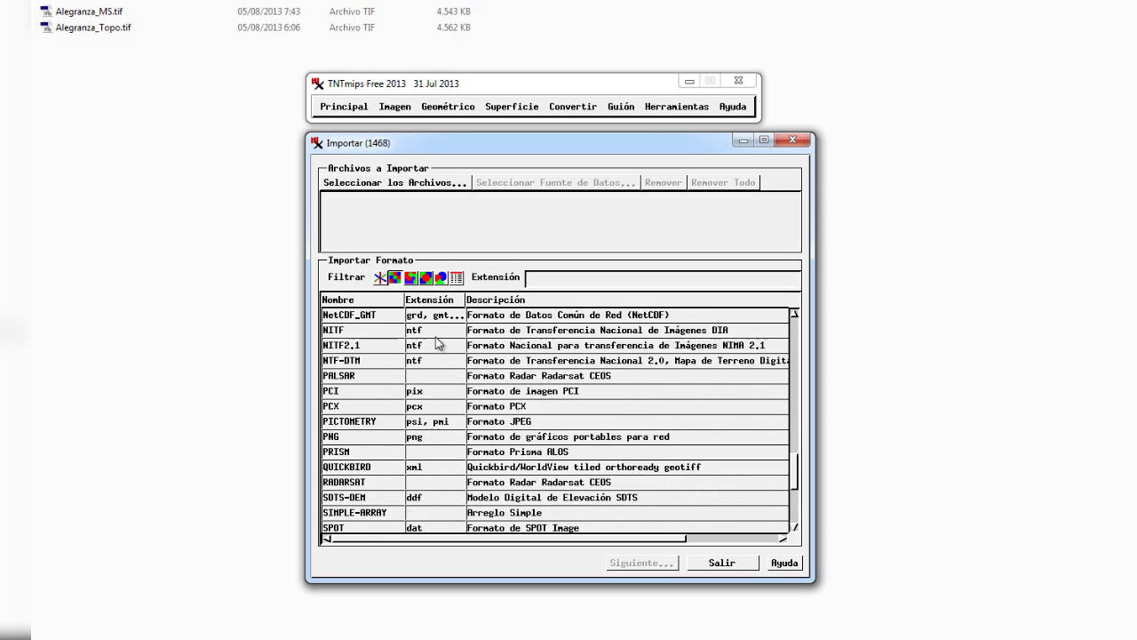
scroll(438, 343, up, 8)
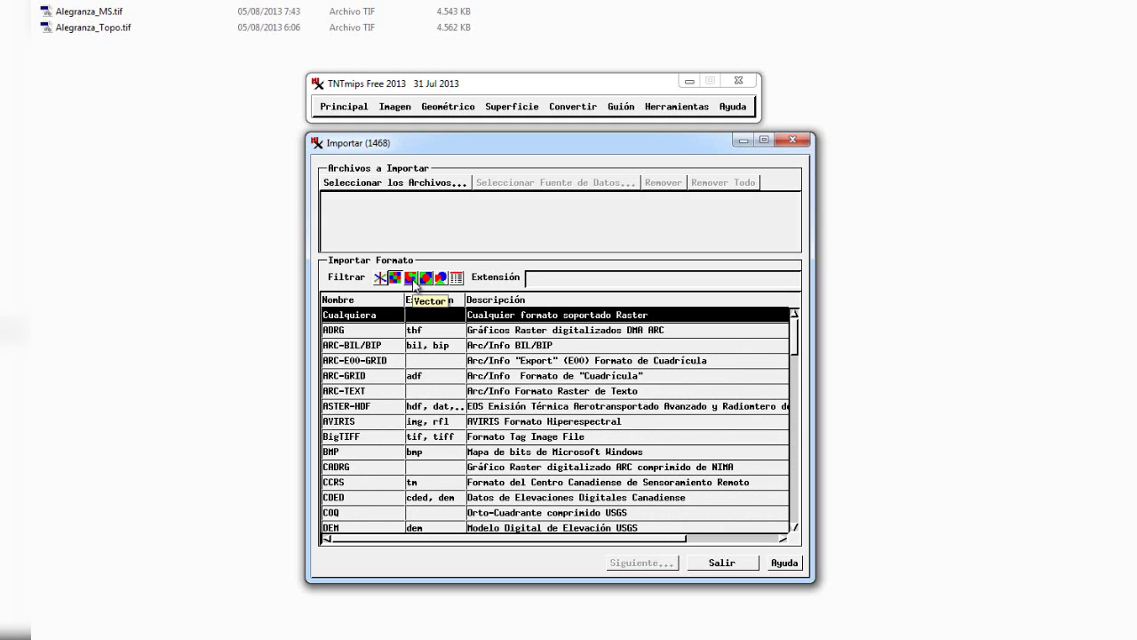
Review the supported vector import formats and return to showing formats of all types.
click(411, 279)
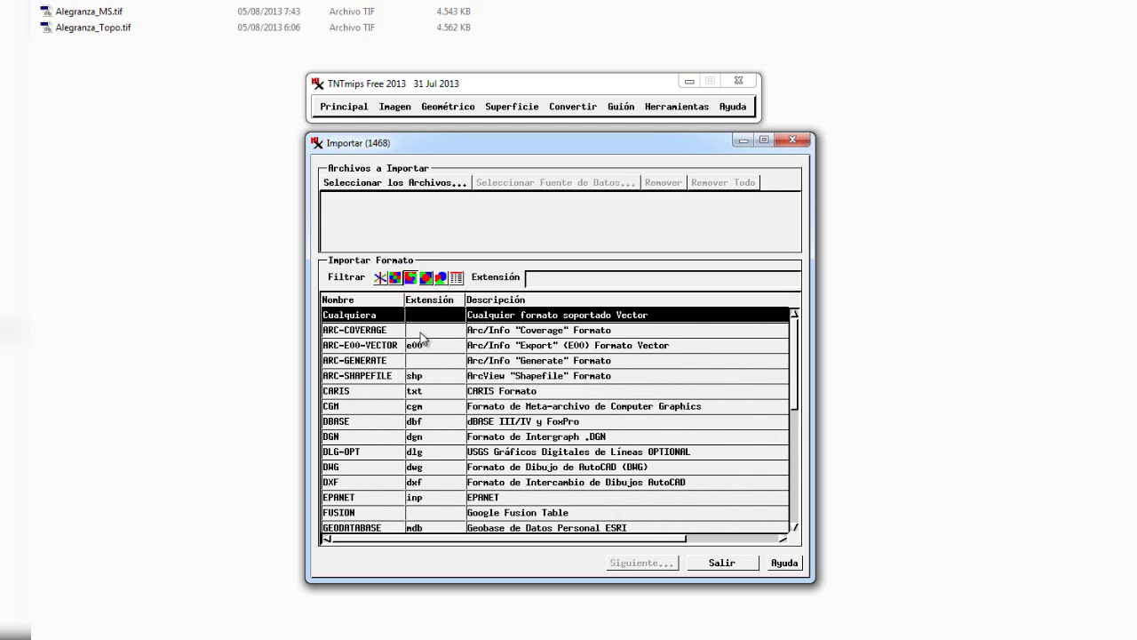
scroll(421, 338, down, 6)
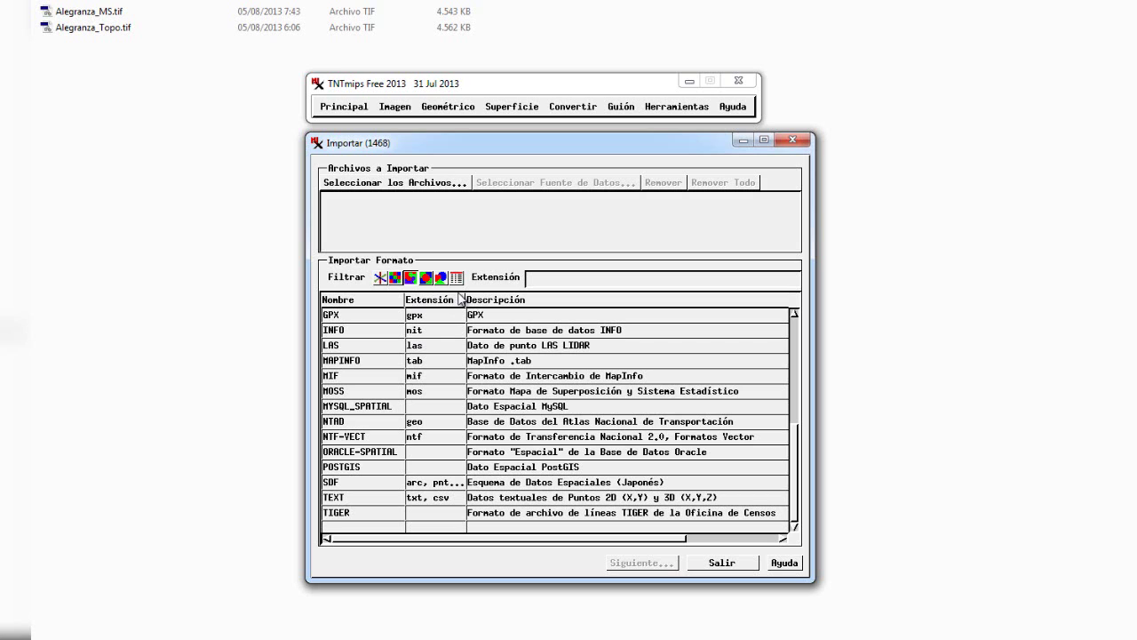
click(380, 278)
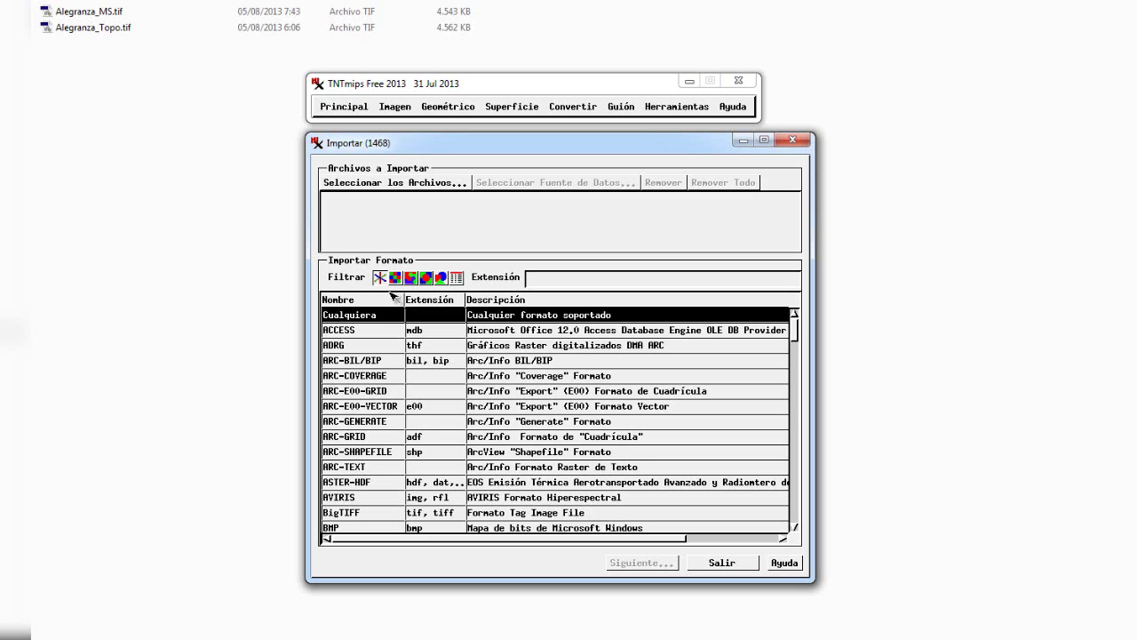
Look up the import formats by file extension, searching for TIFF and ECW.
click(548, 284)
text(TI)
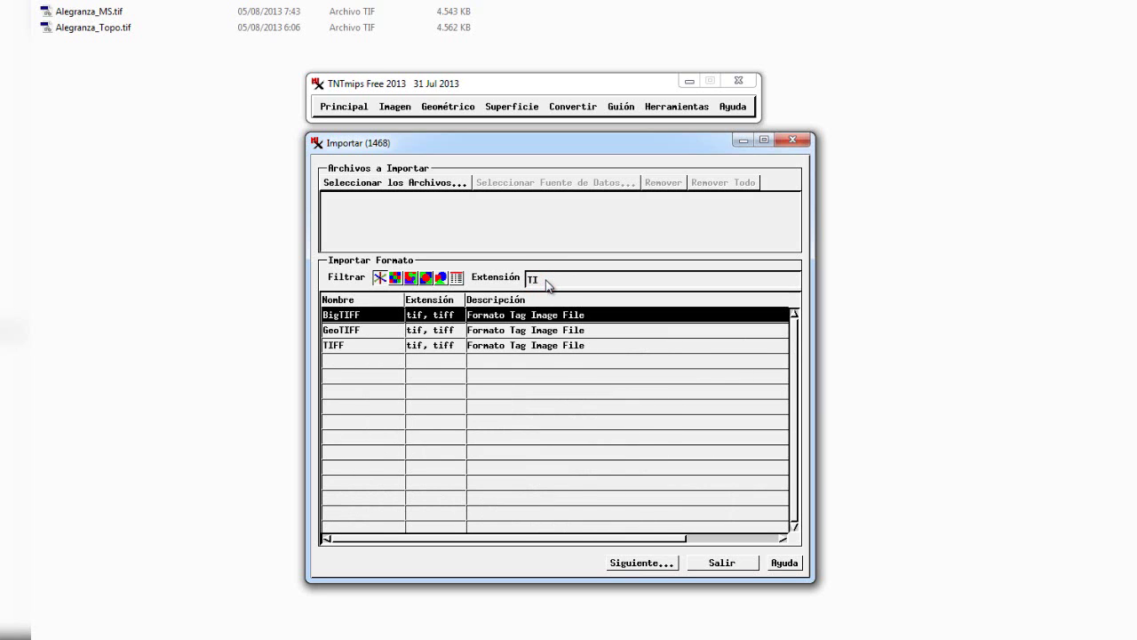
text(FF)
double_click(531, 282)
text(E)
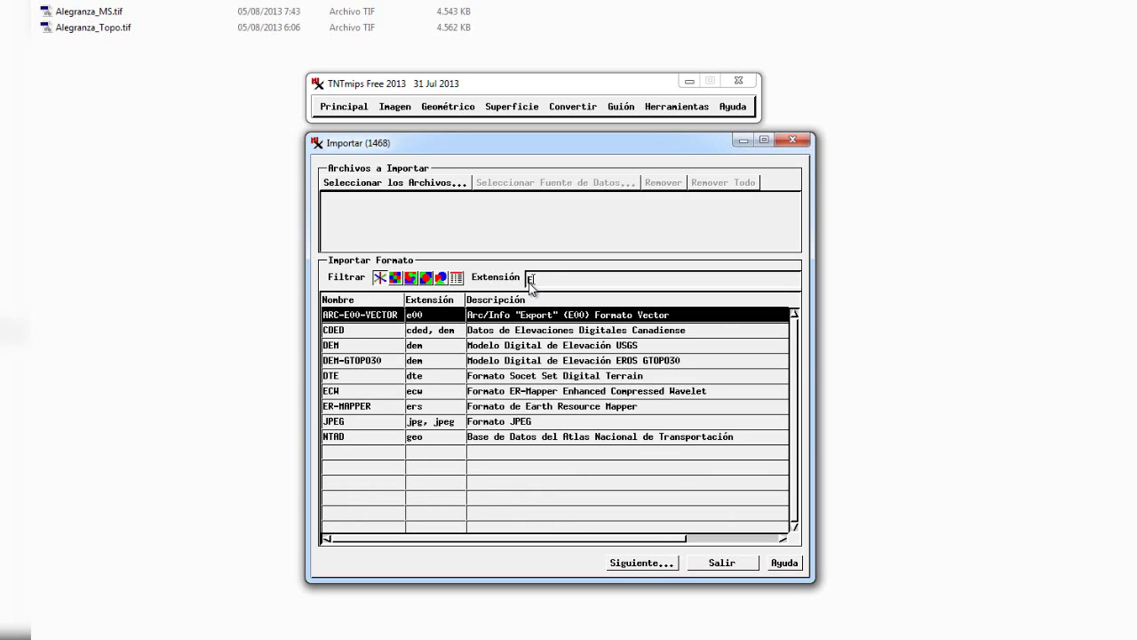
text(CW)
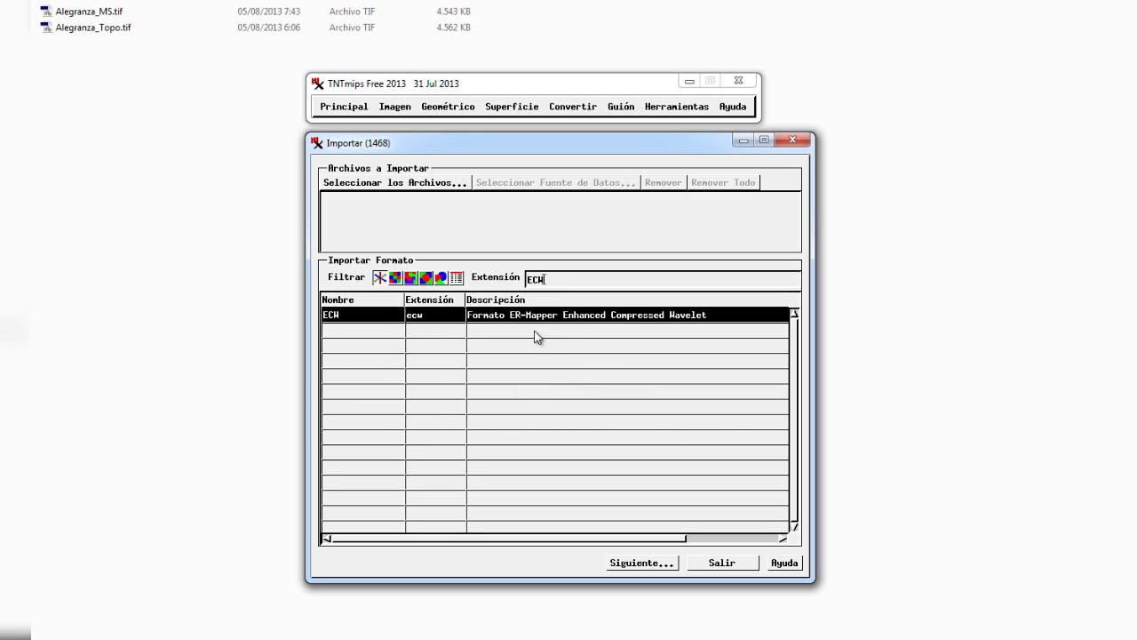
Look up import formats with the extension JP and clear the extension filter.
double_click(537, 278)
text(JP)
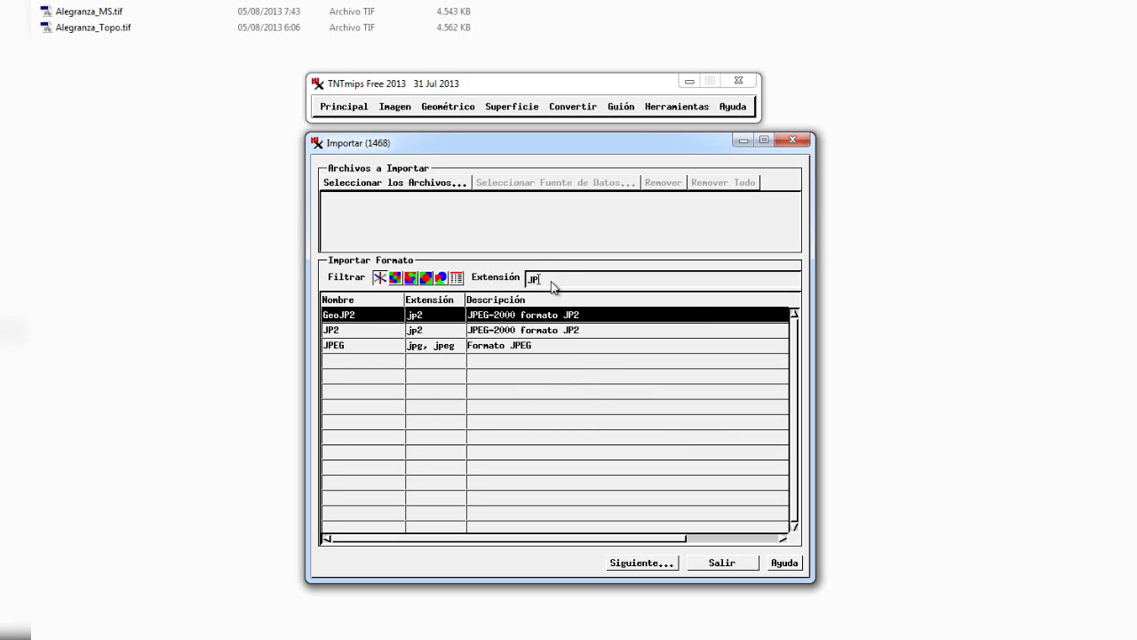
double_click(532, 280)
key(BackSpace)
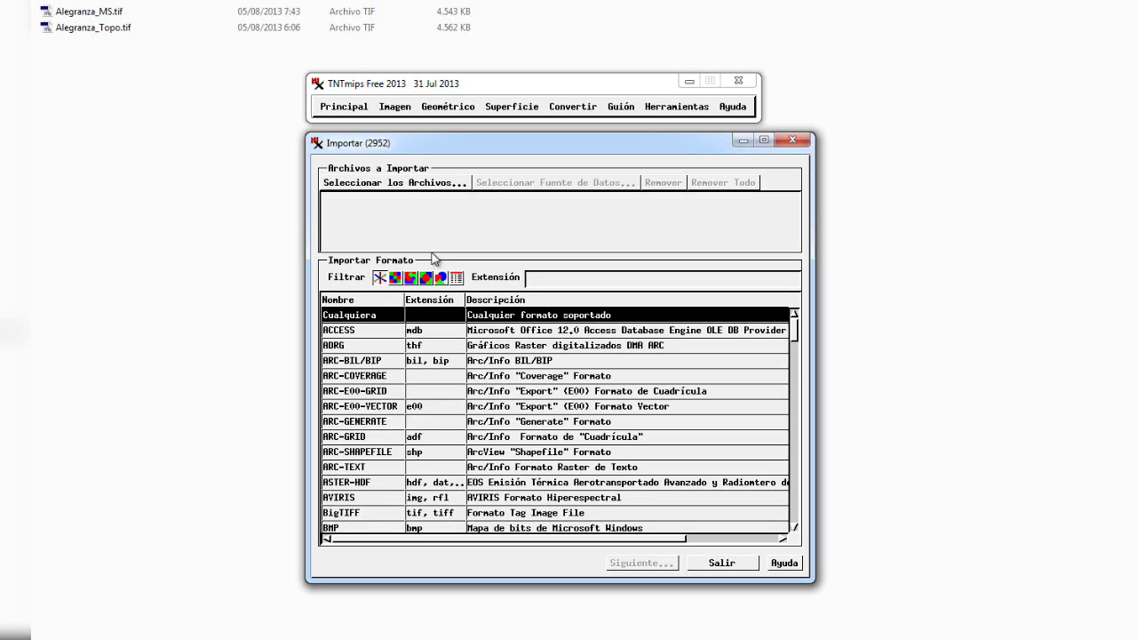
Filter the import formats by the extension TIFF and select the TIFF format.
click(537, 279)
text(TIFF)
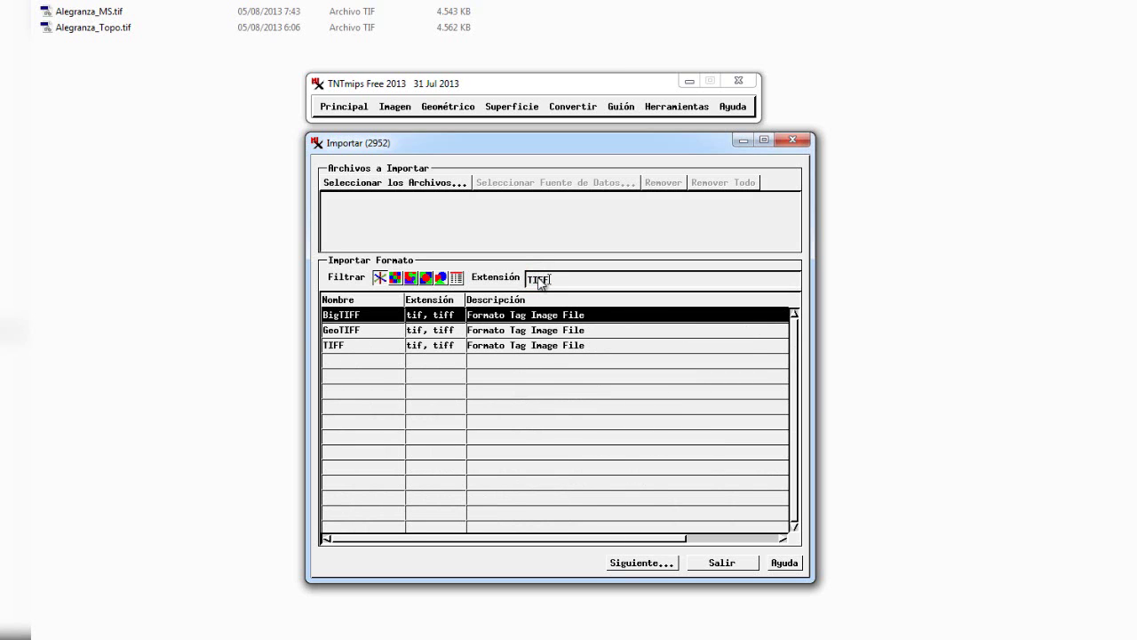
click(367, 347)
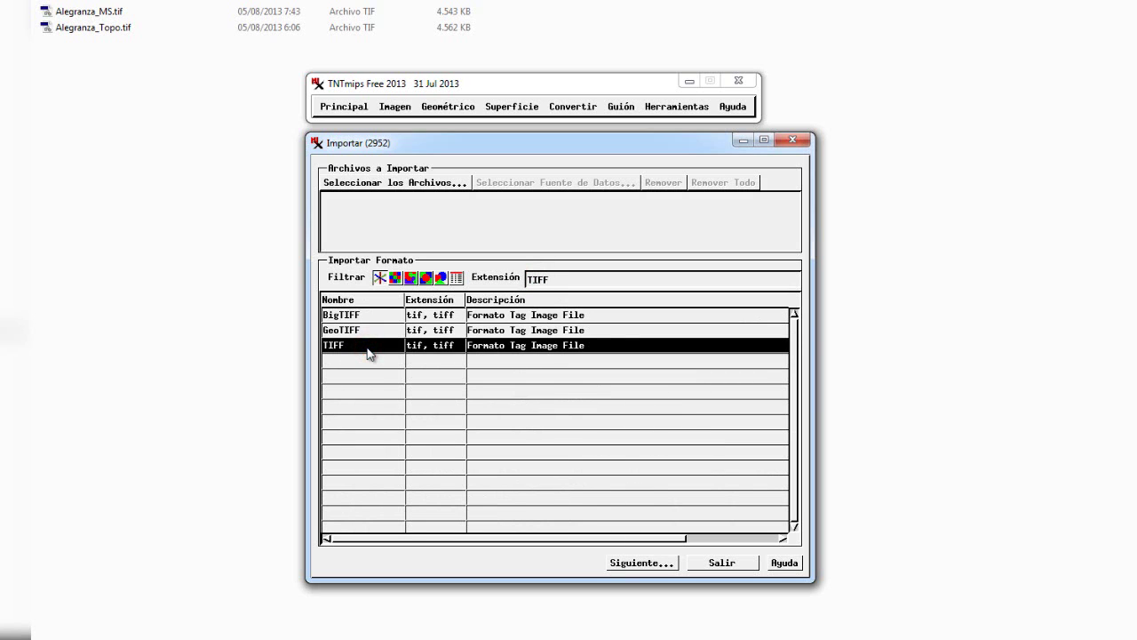
Start selecting the files to import and browse to the Downloads folder in the user's profile.
click(396, 183)
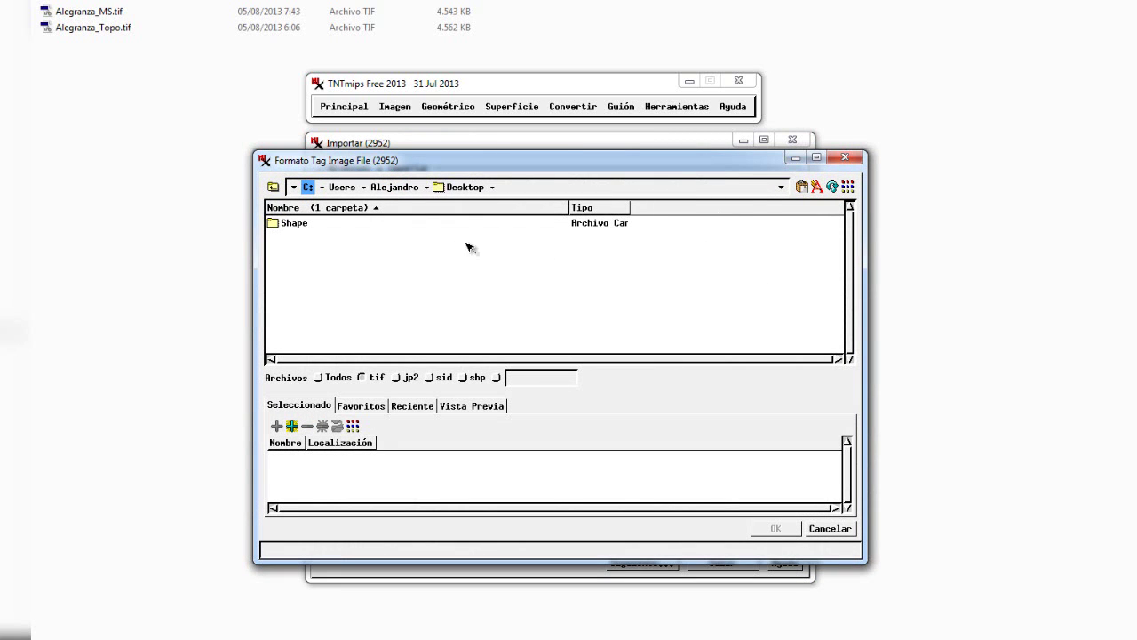
click(391, 188)
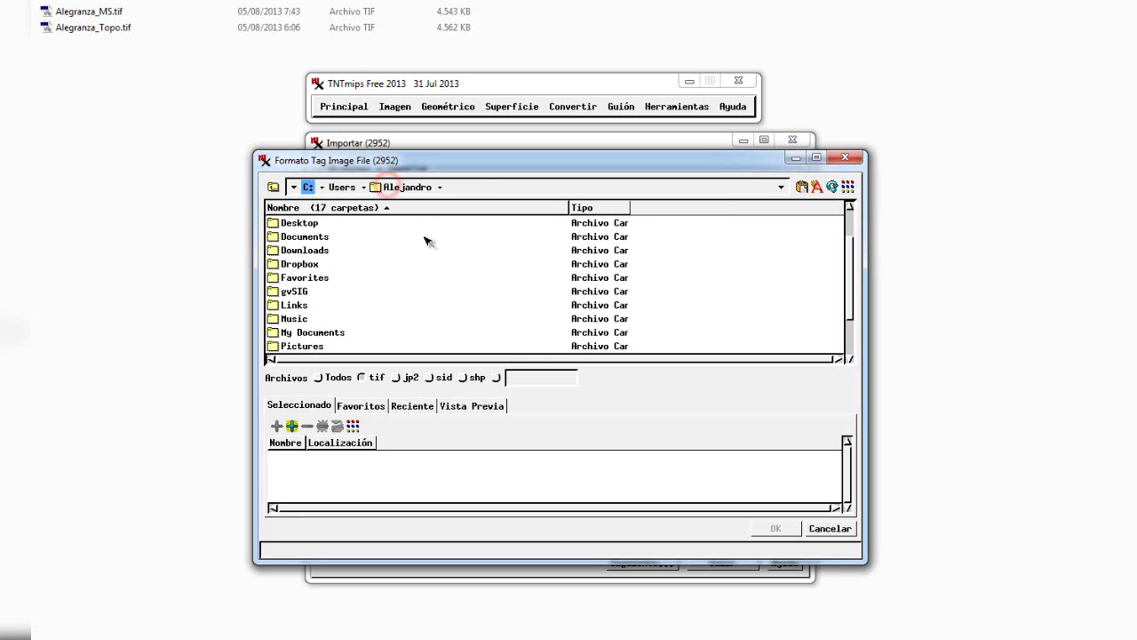
double_click(273, 252)
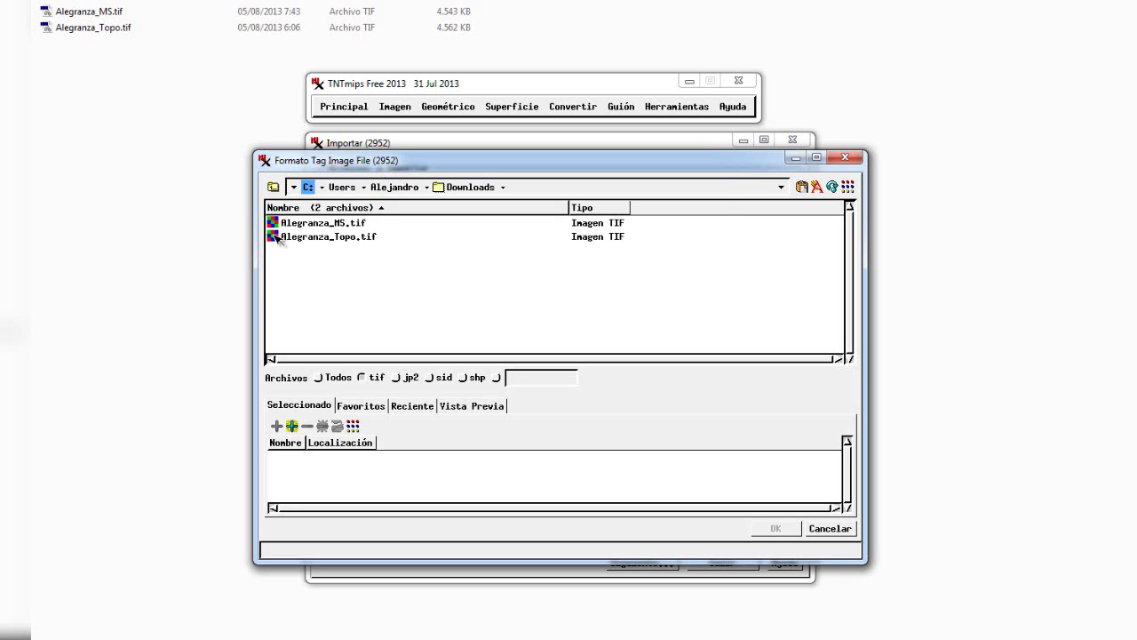
Try out adding and removing Alegranza_Topo.tif alone, and both Alegranza TIFF files together, in the file selection.
double_click(276, 238)
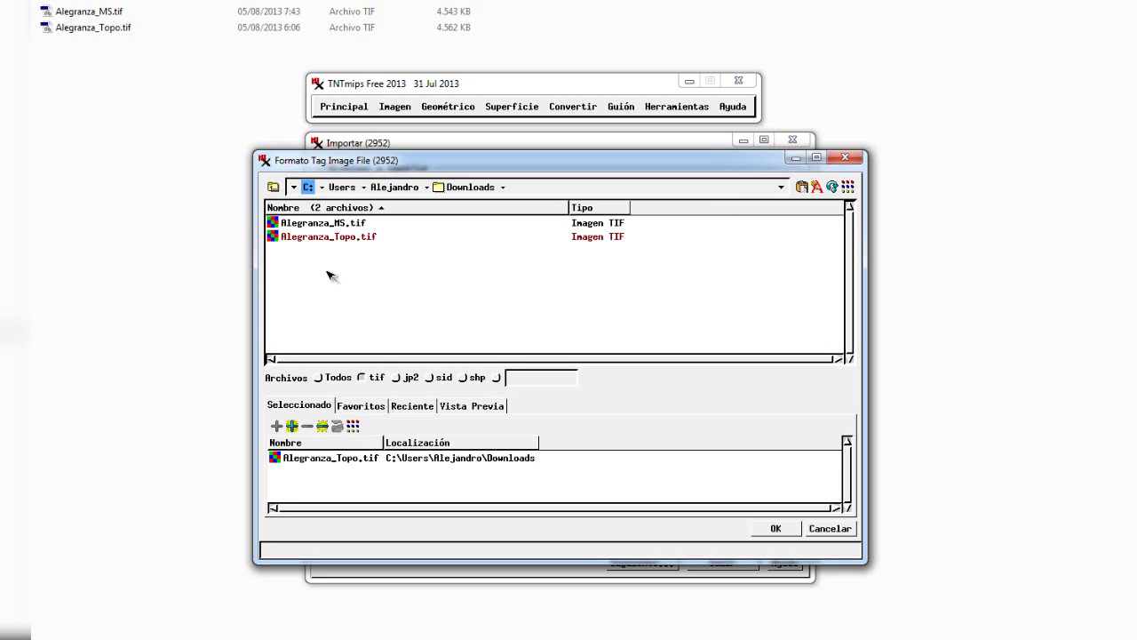
click(321, 460)
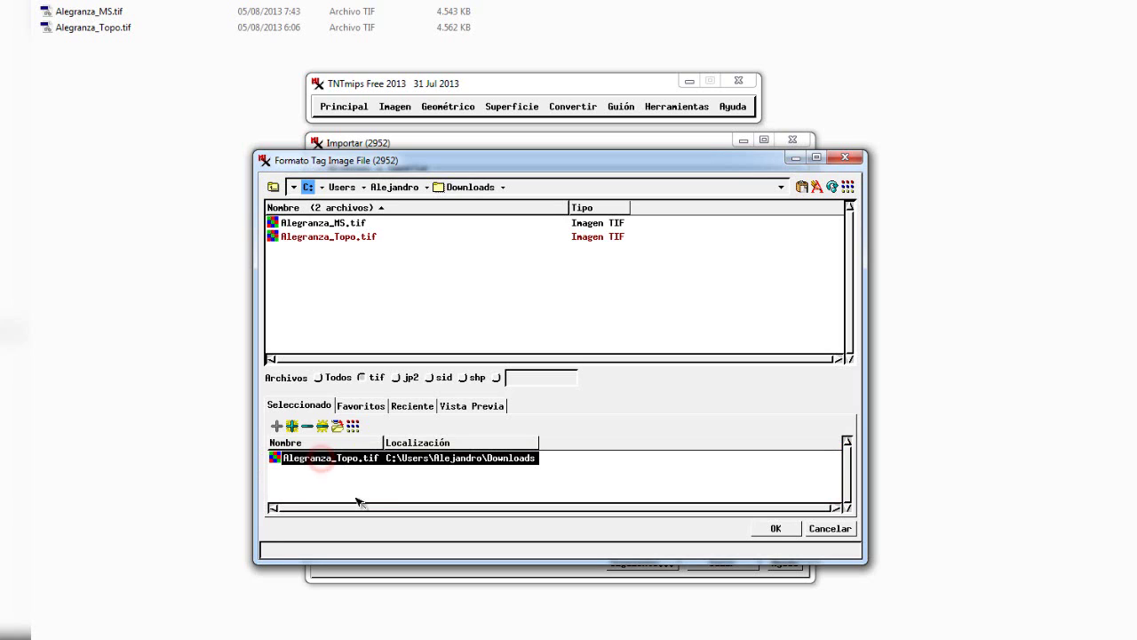
click(307, 428)
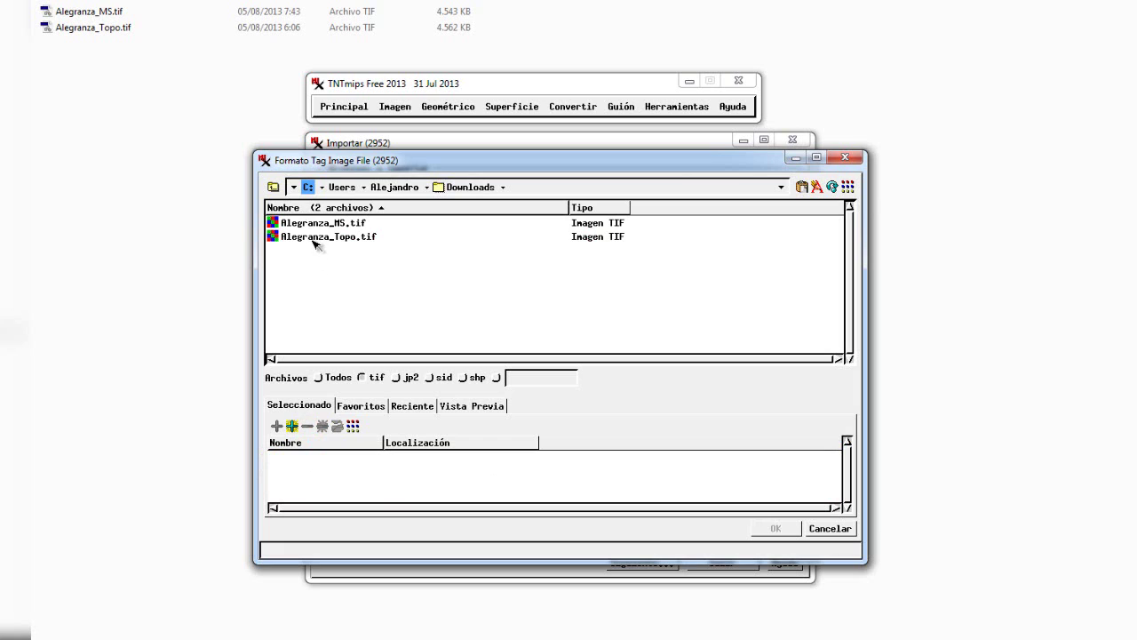
click(292, 426)
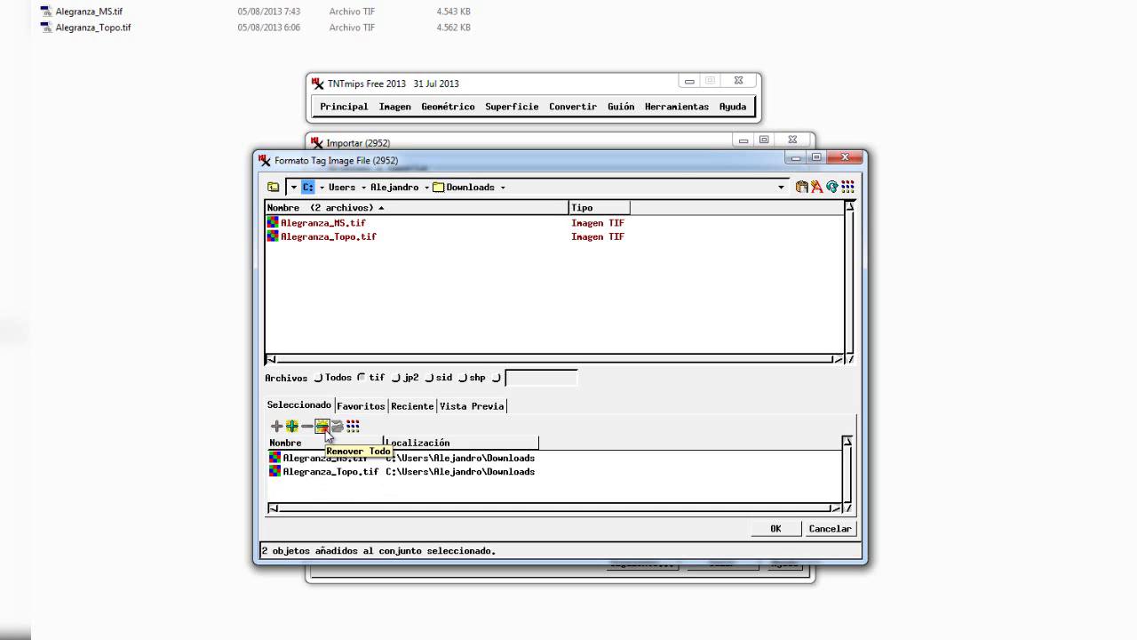
click(323, 428)
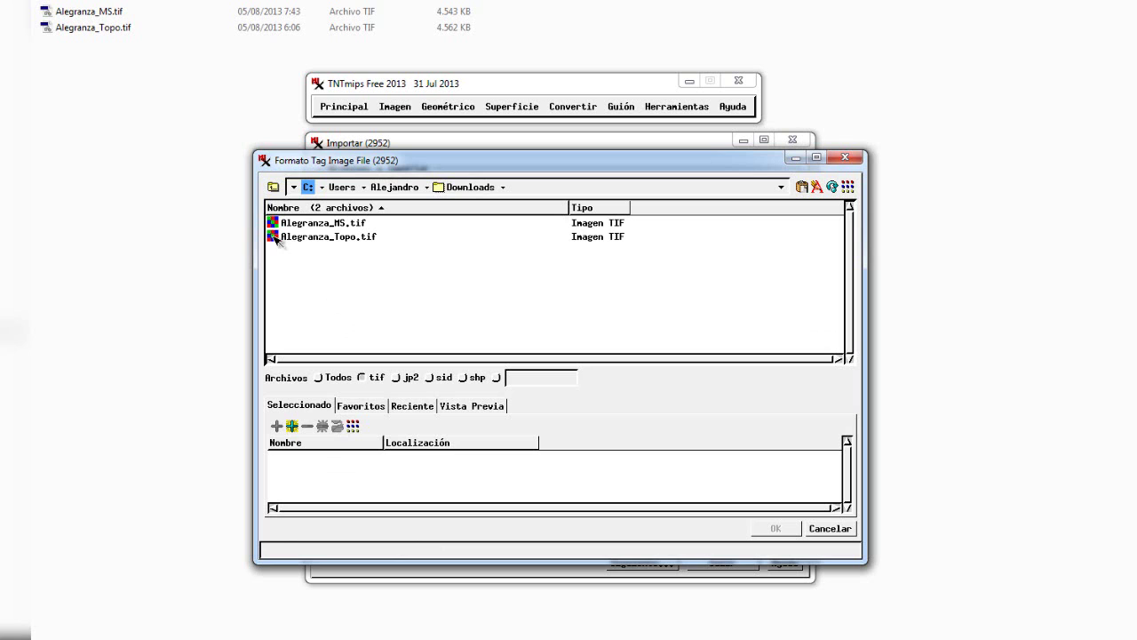
Choose only Alegranza_Topo.tif as the file to import and confirm the selection.
double_click(275, 238)
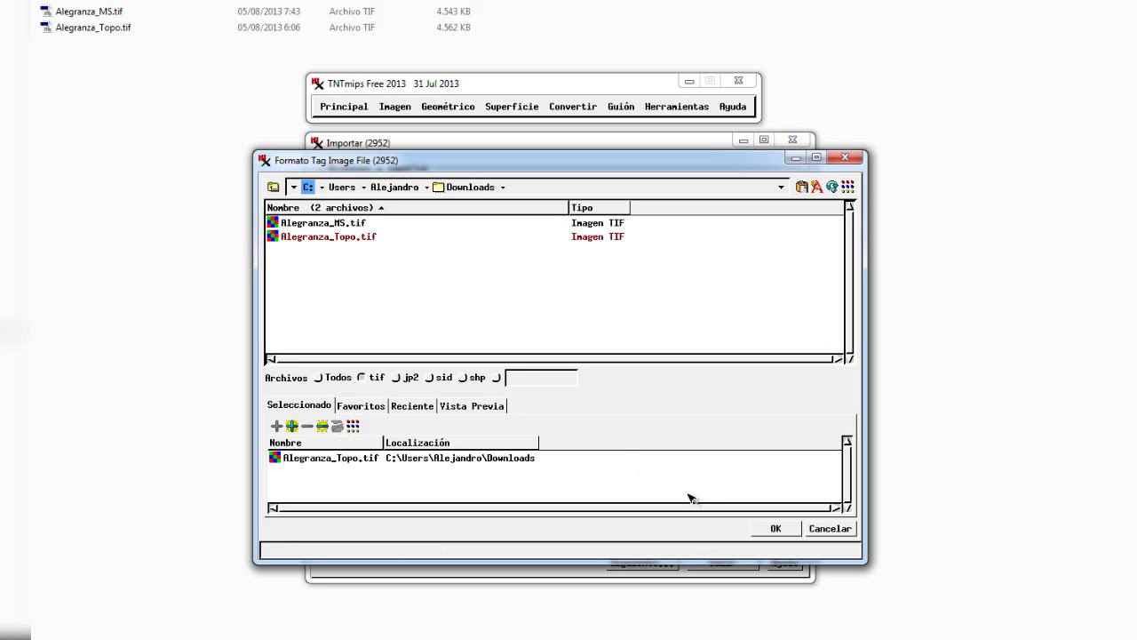
click(776, 529)
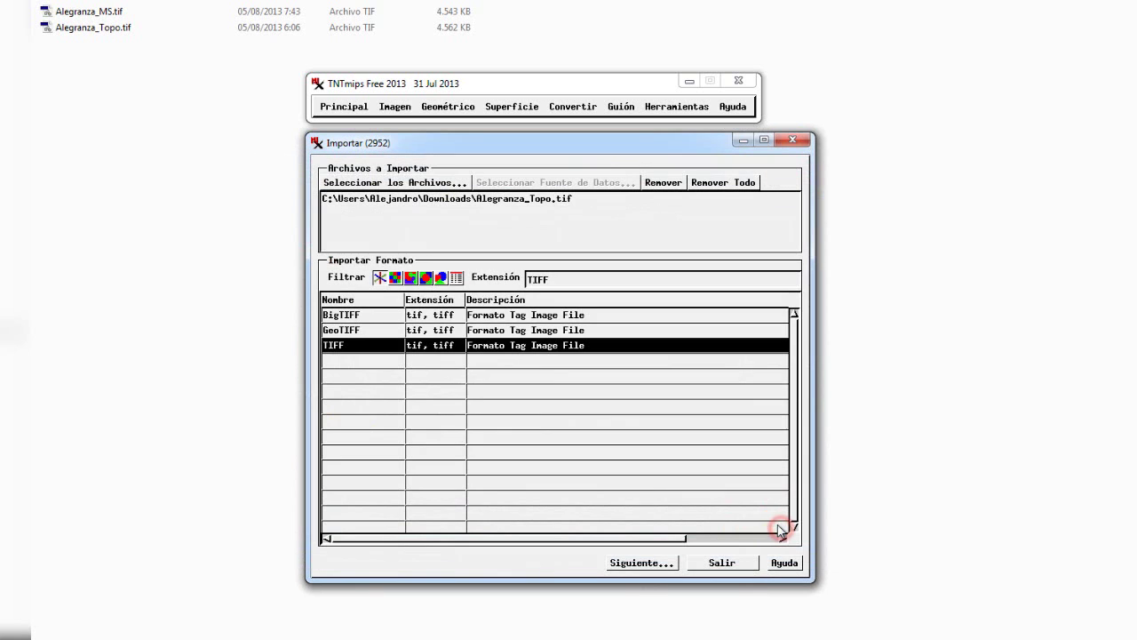
click(345, 202)
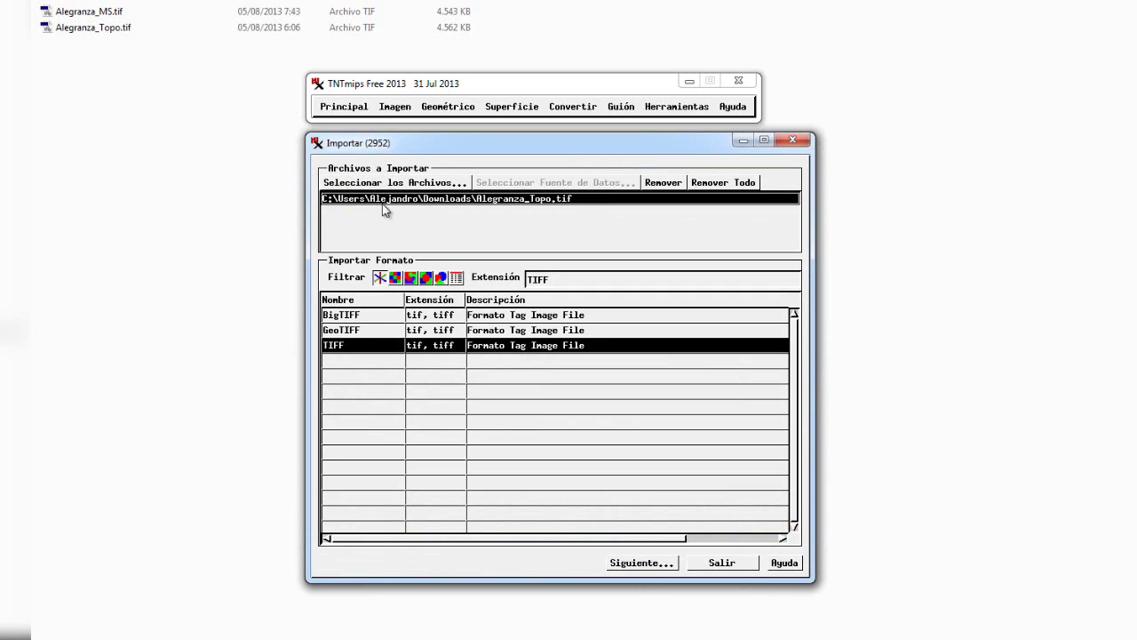
Look over the compression choices and set the raster to import uncompressed (Sin Comprimir) into the internal TNT format.
click(659, 560)
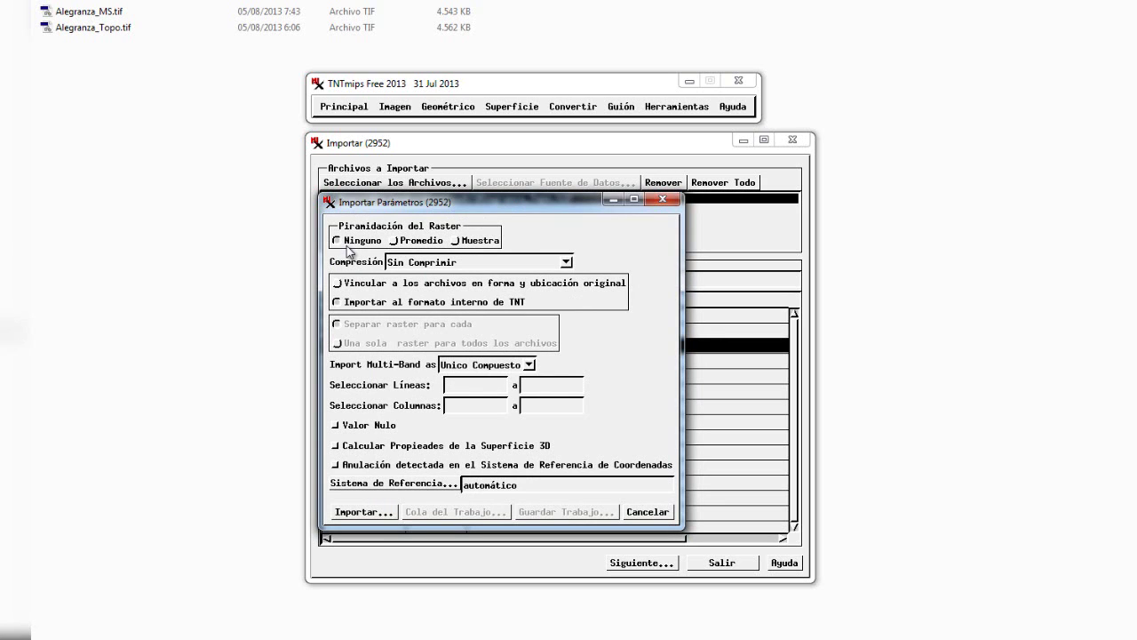
click(564, 262)
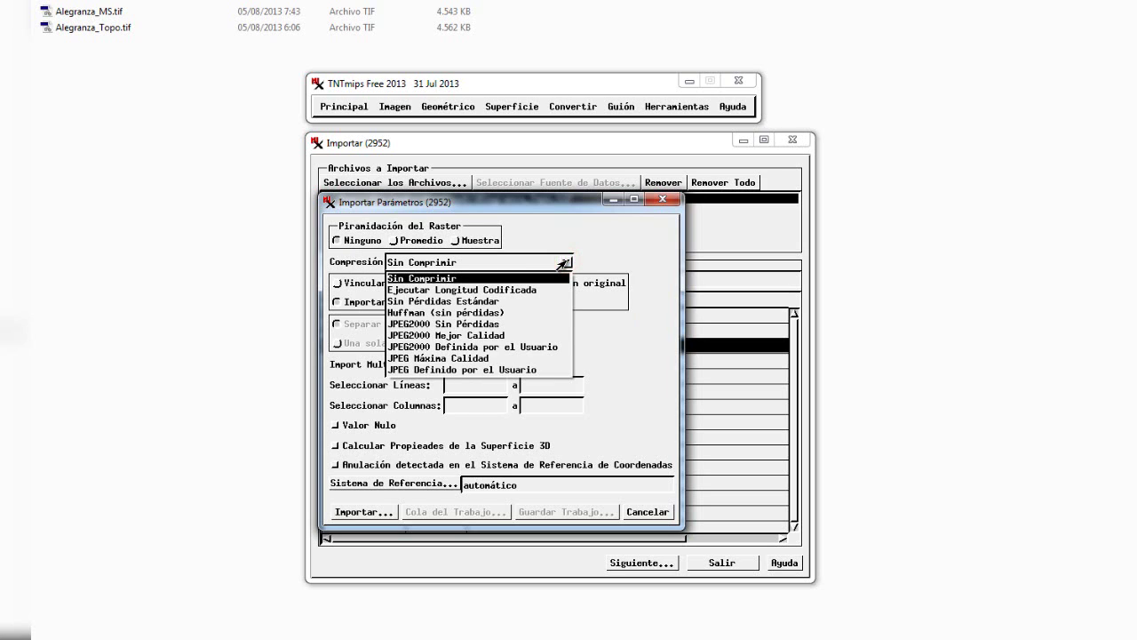
click(564, 263)
click(603, 256)
click(363, 302)
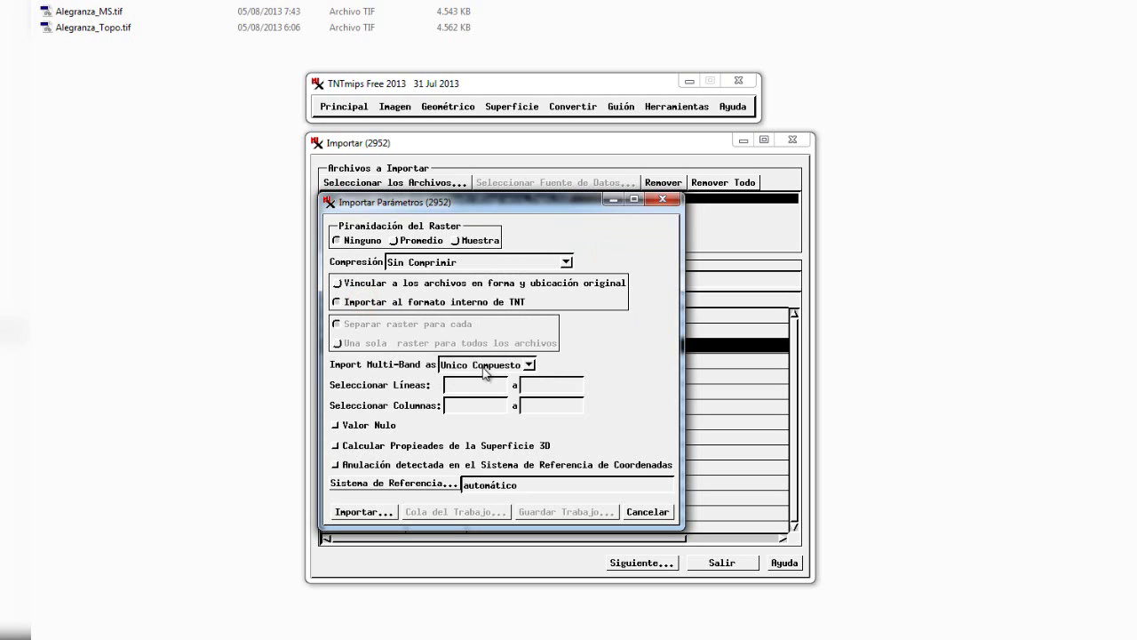
click(566, 365)
Create a new project file named Importar in the Downloads folder as the import destination.
click(378, 514)
click(808, 217)
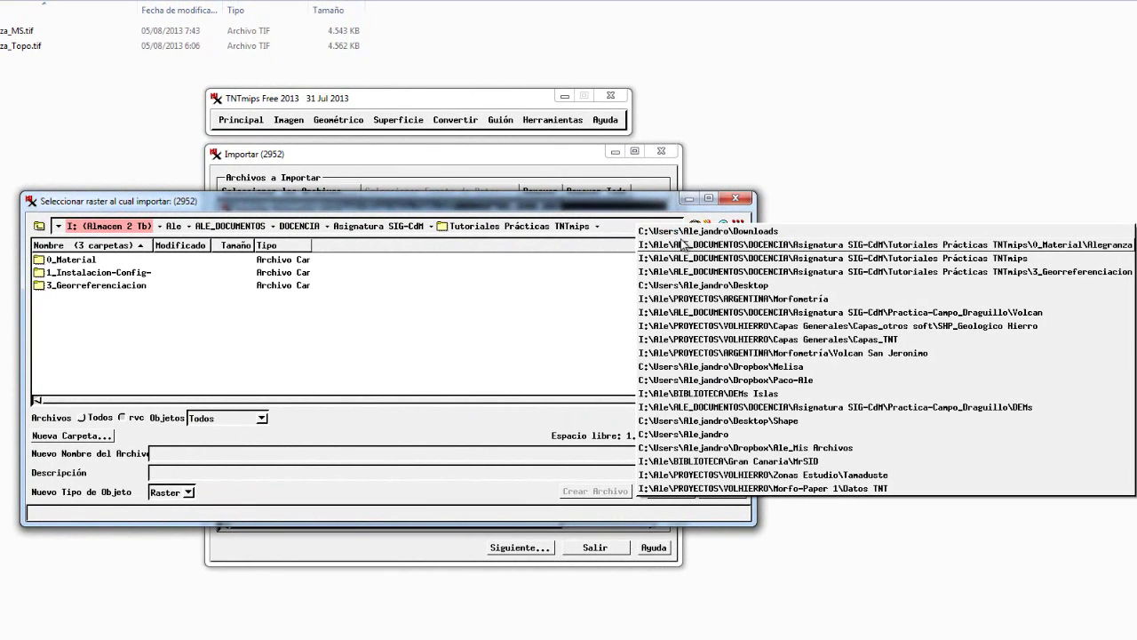
click(680, 286)
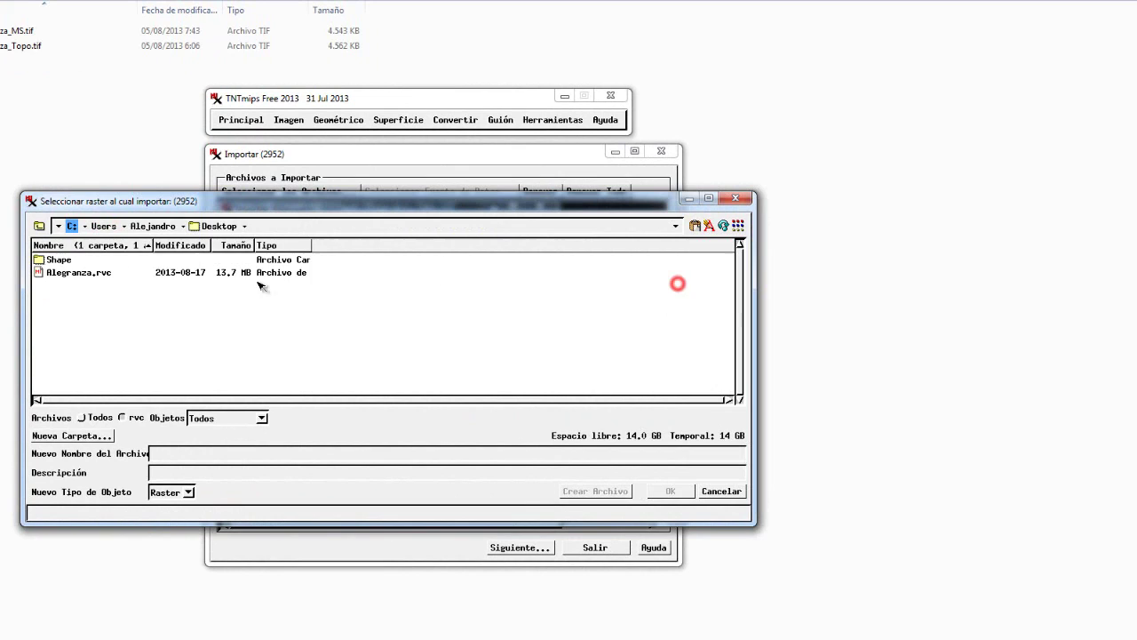
click(151, 226)
double_click(39, 285)
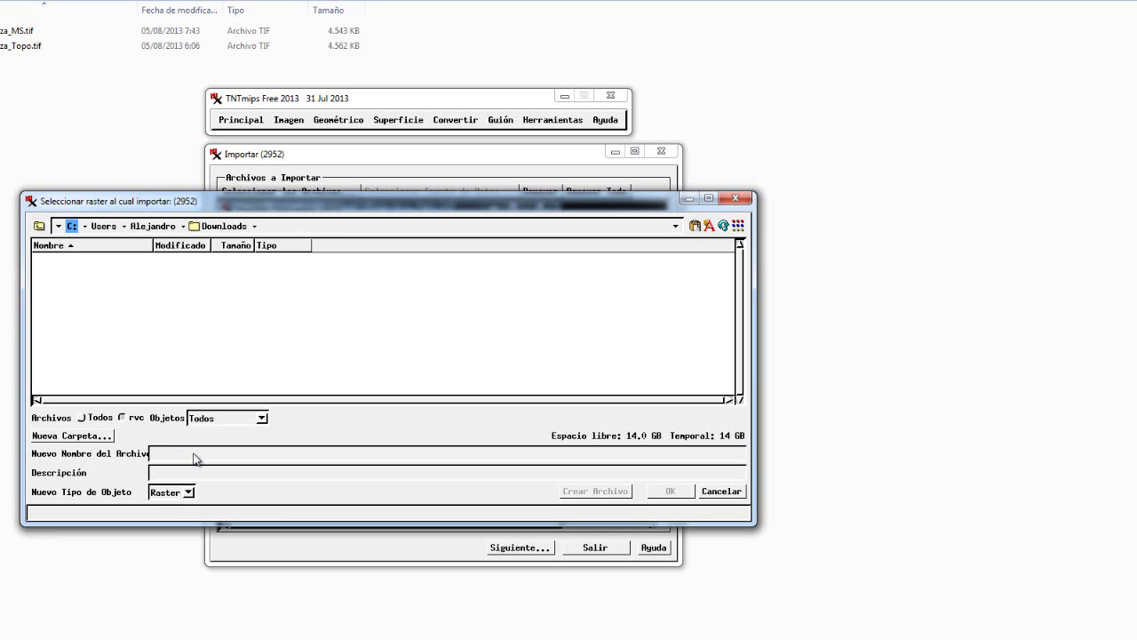
text(Importar)
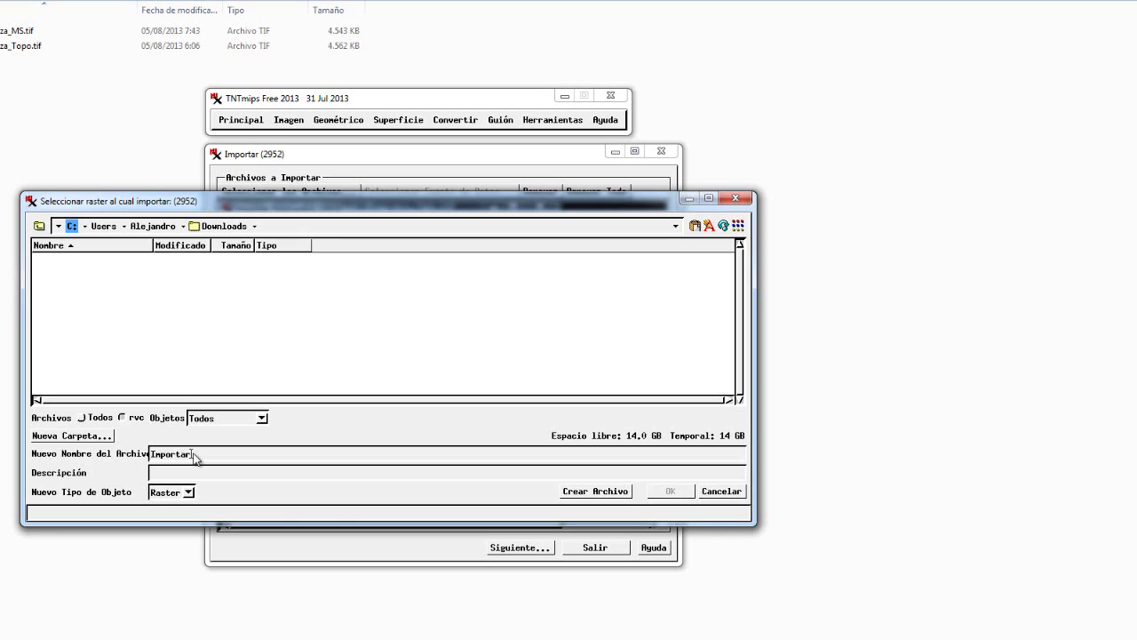
click(596, 492)
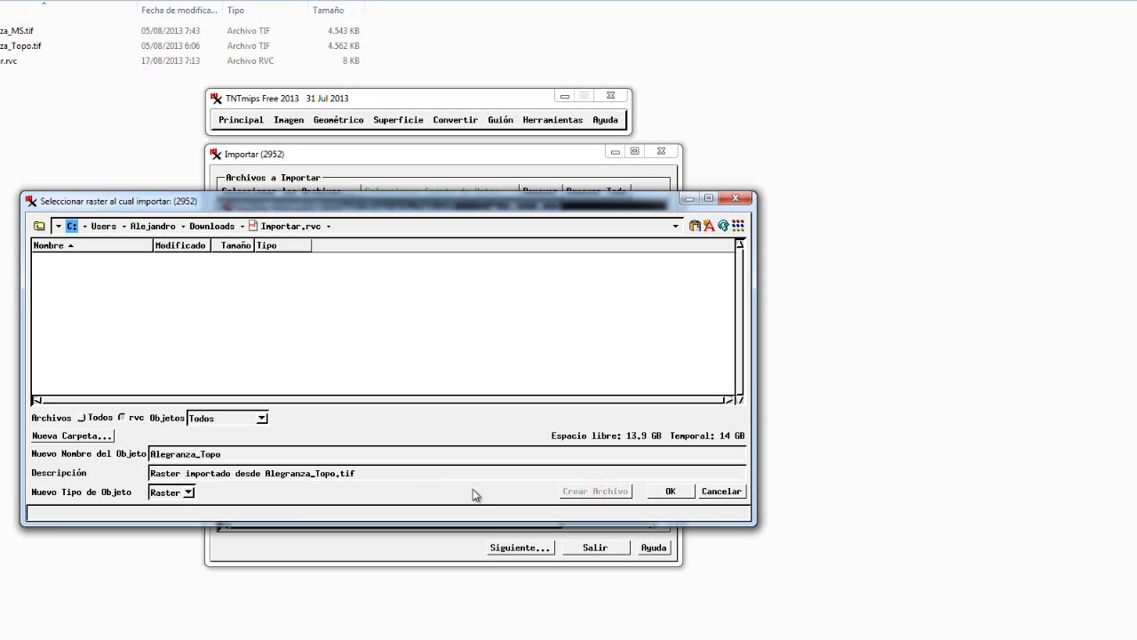
Clear the new raster's description and import it under the object name Alegranza_Topo.
click(366, 472)
key(shift+Left)
key(shift+Left)
key(shift+Left)
key(shift+Left)
key(shift+Left)
key(shift+Left)
key(shift+Left)
key(shift+Left)
key(shift+Left)
key(shift+Left)
key(shift+Left)
key(shift+Left)
key(shift+Left)
key(shift+Left)
key(shift+Left)
key(shift+Left)
key(shift+Left)
key(shift+Left)
key(shift+Left)
key(shift+Left)
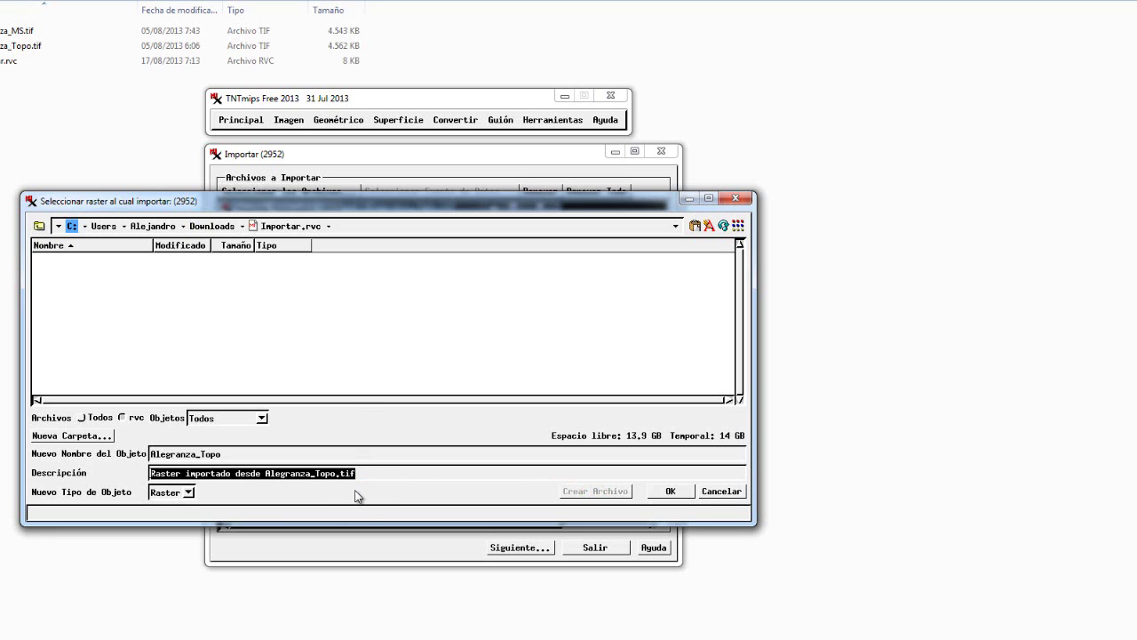
key(BackSpace)
click(264, 455)
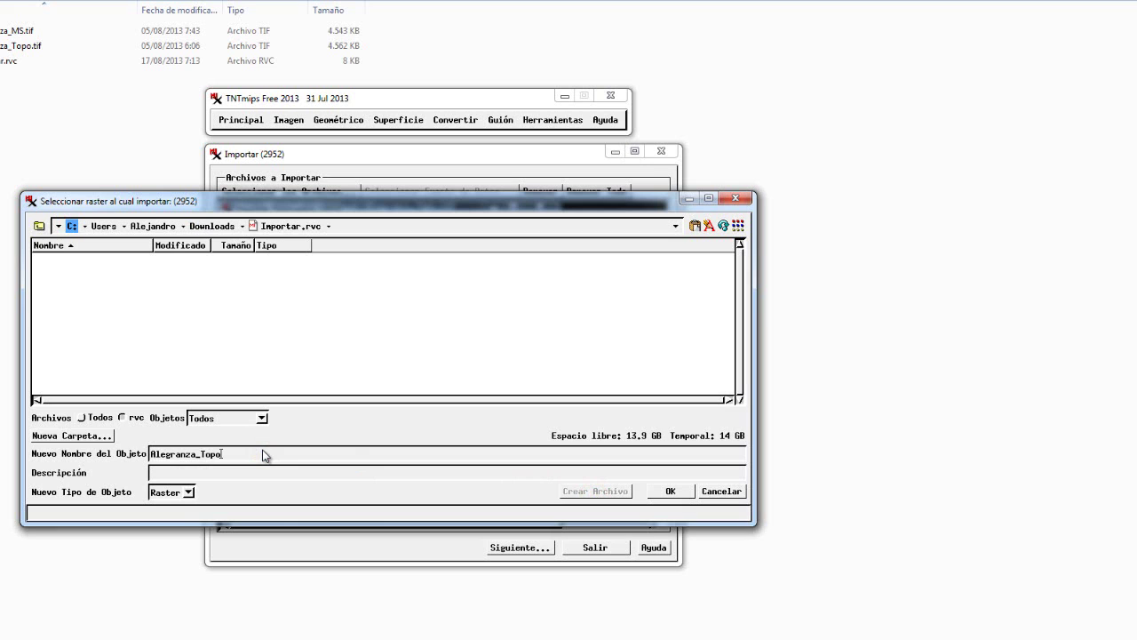
click(673, 491)
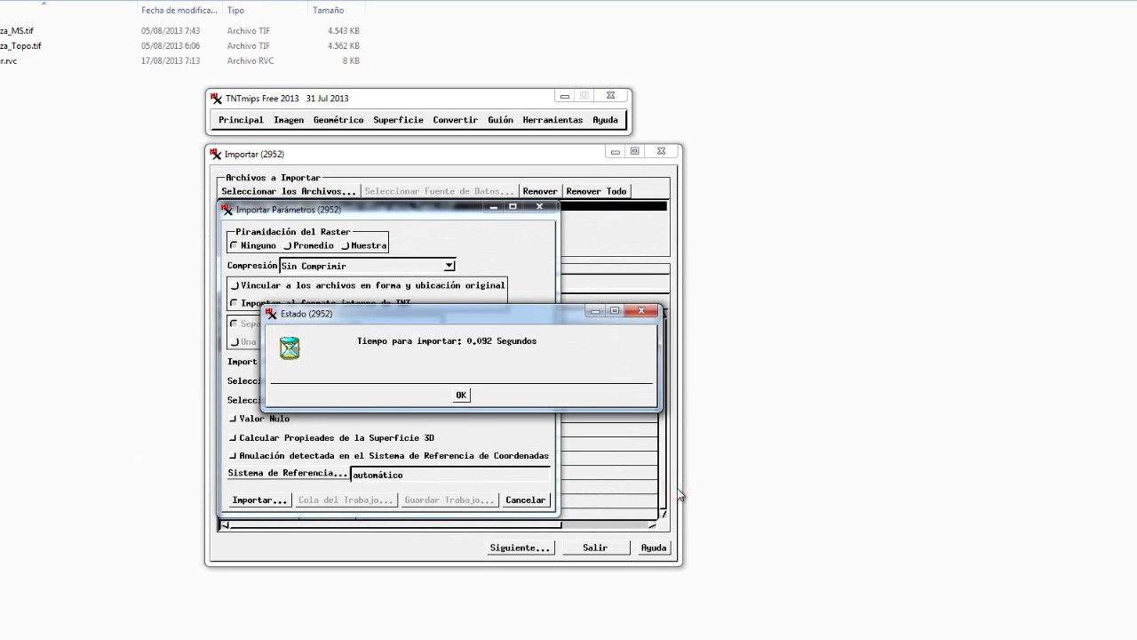
click(464, 396)
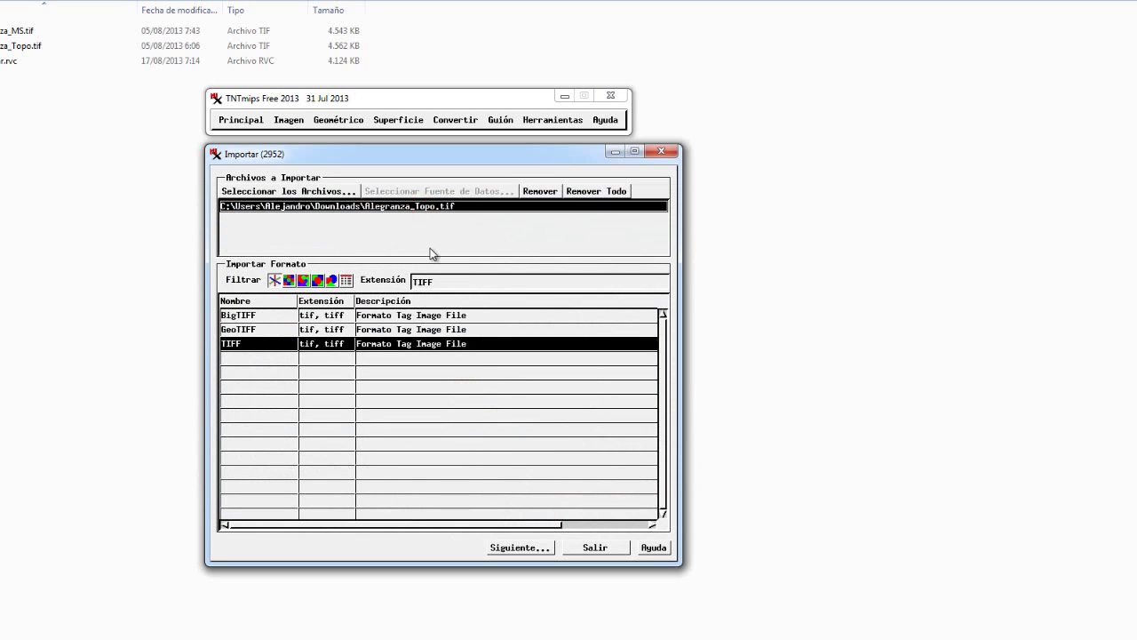
Replace Alegranza_Topo.tif with Alegranza_MS.tif in the list of files to import.
click(459, 207)
click(548, 193)
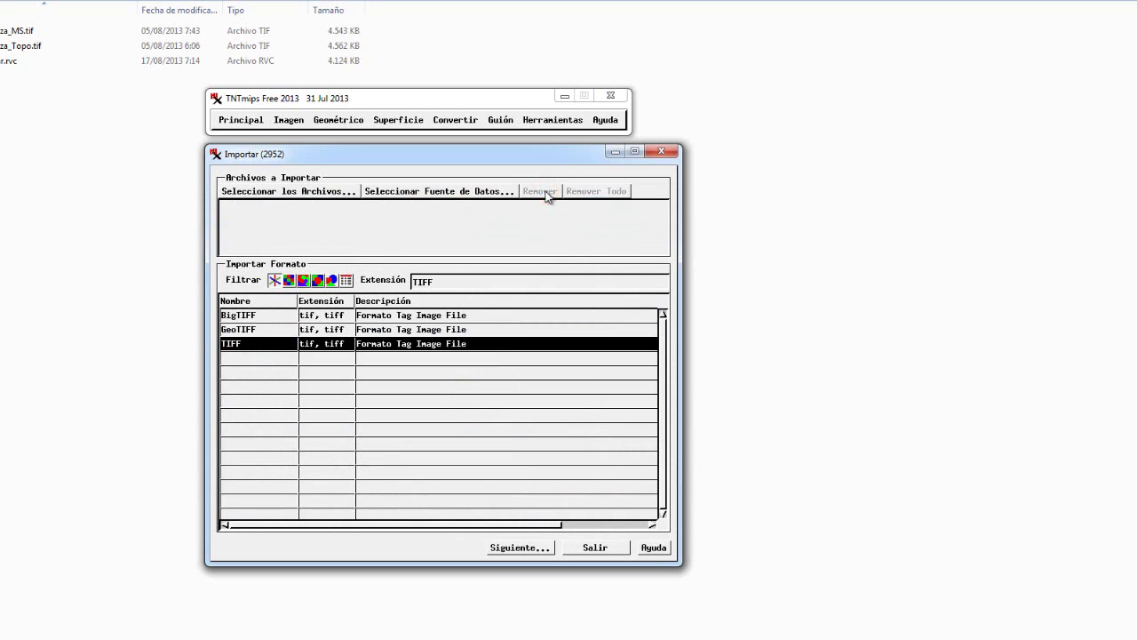
click(303, 200)
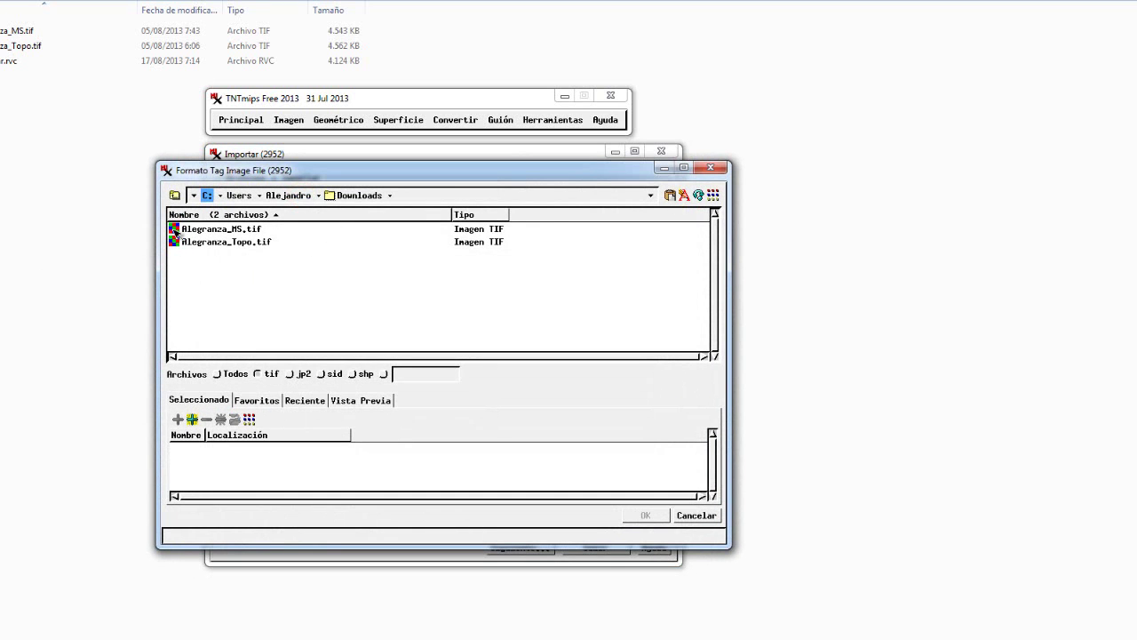
click(175, 233)
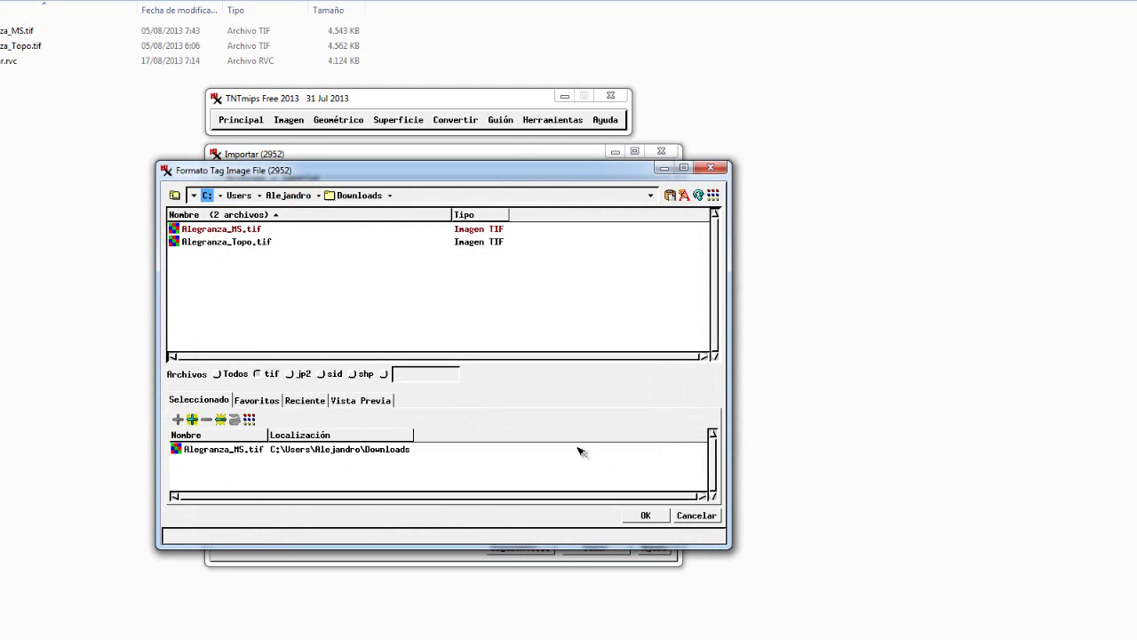
click(653, 516)
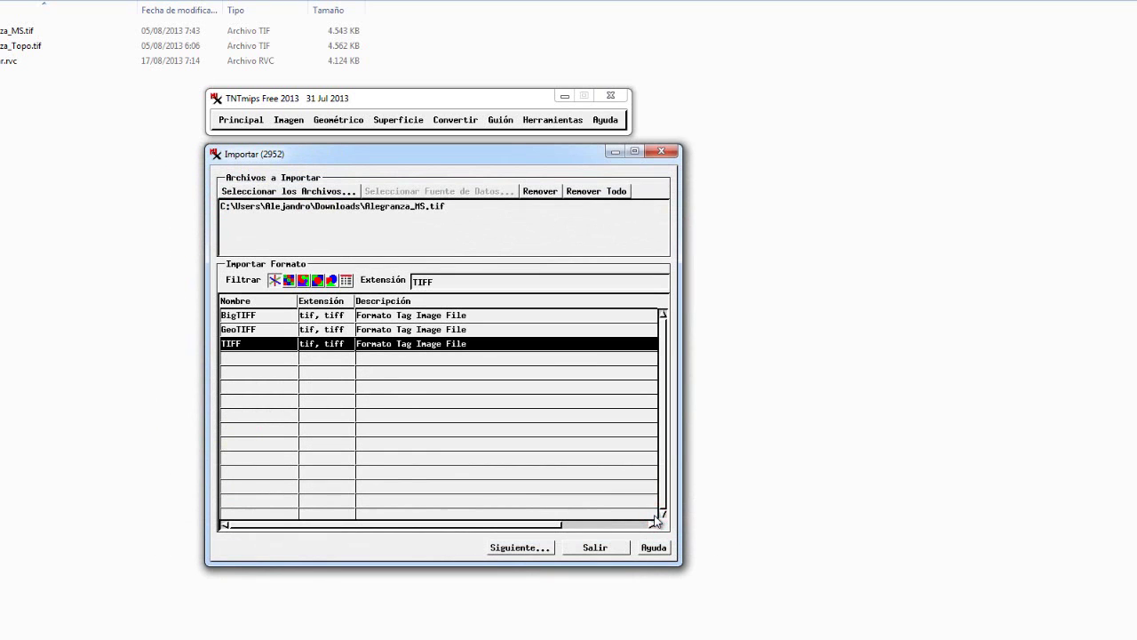
click(395, 212)
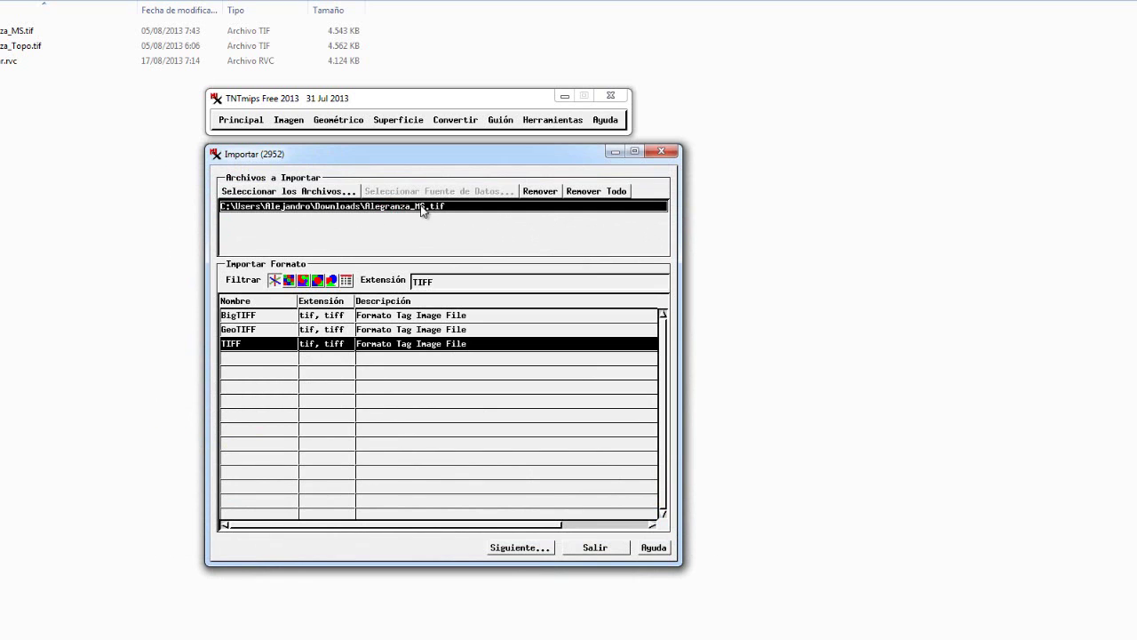
Import Alegranza_MS into Importar.rvc with the same parameters and an empty description, and exit the Import tool.
click(519, 547)
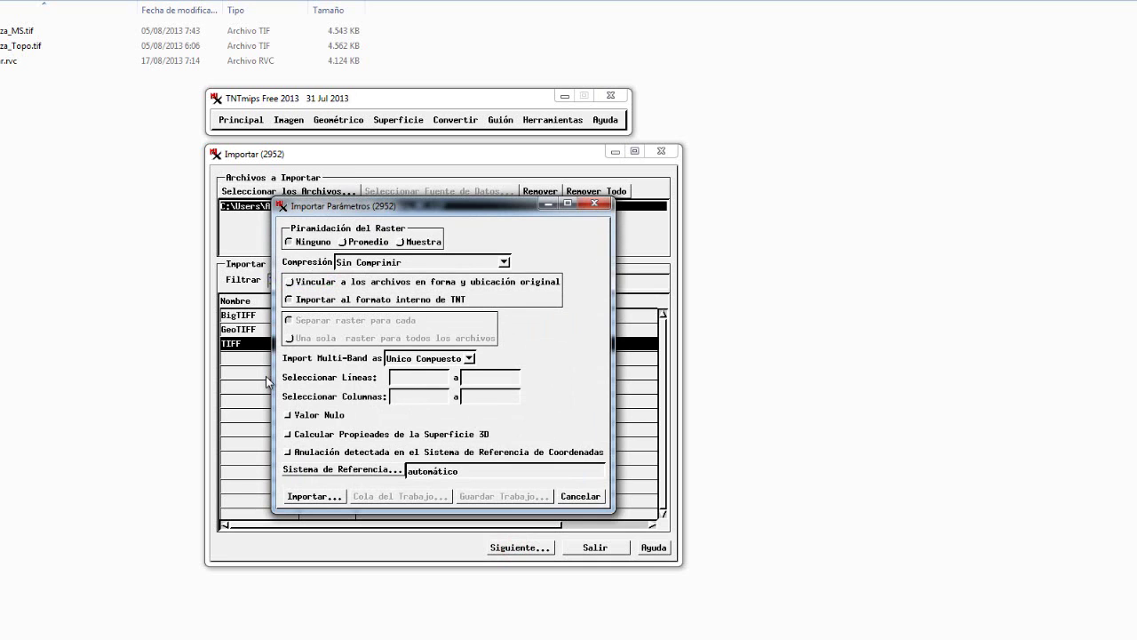
click(318, 499)
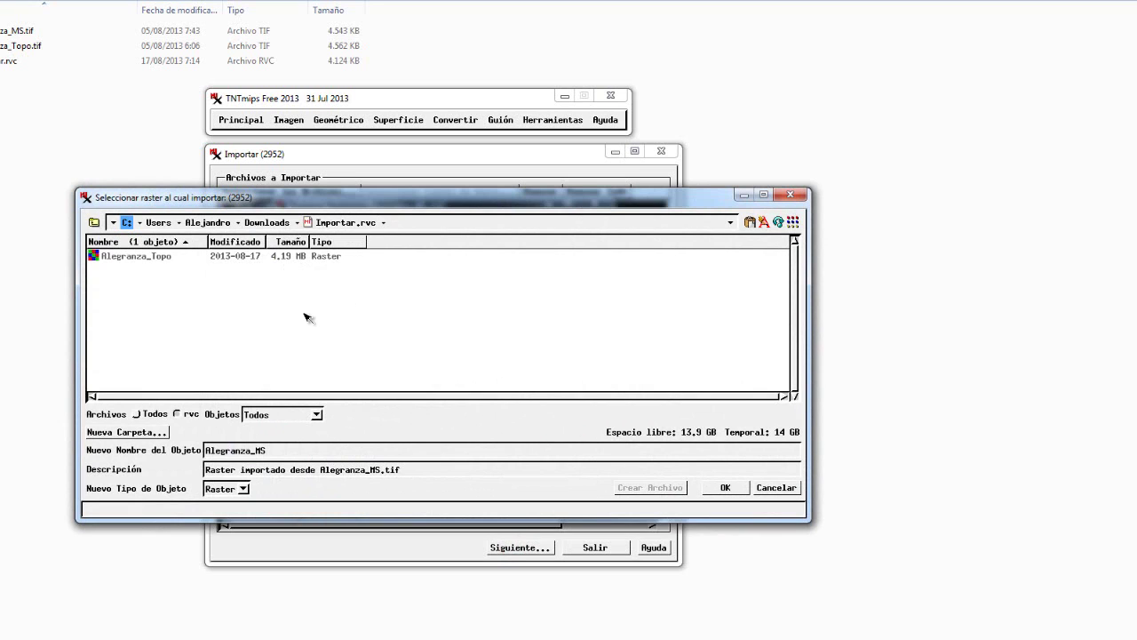
triple_click(354, 468)
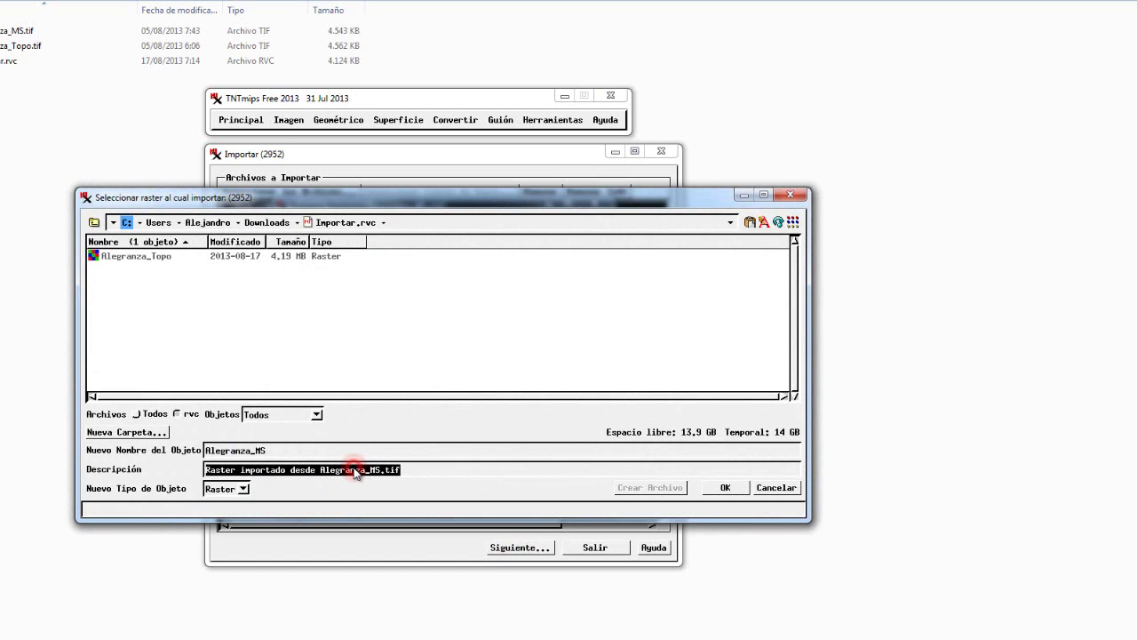
key(BackSpace)
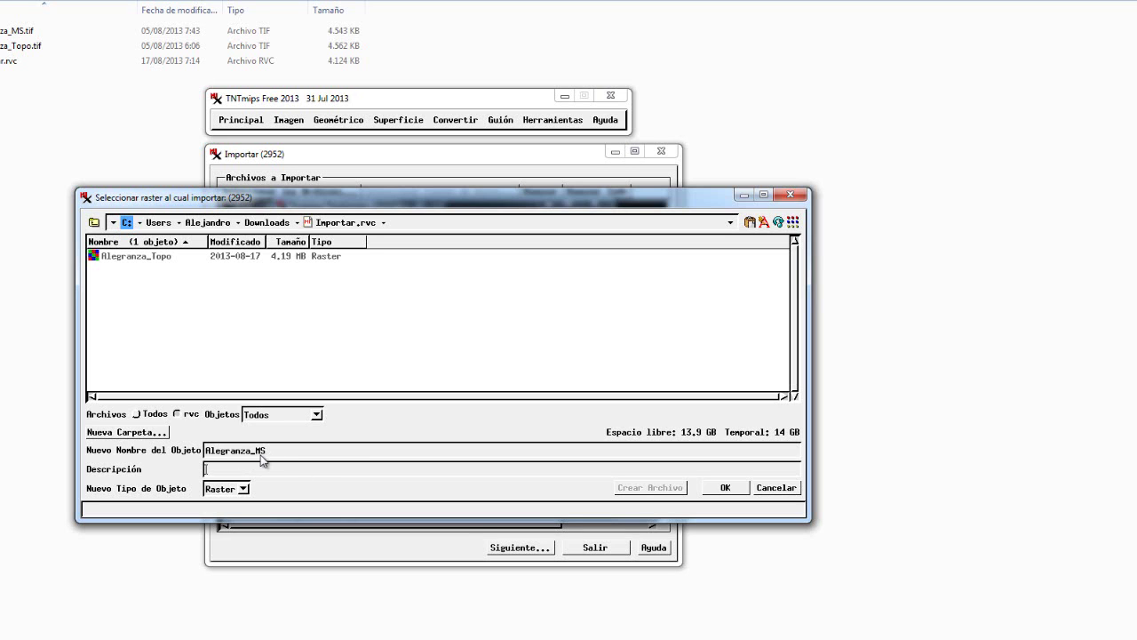
click(733, 489)
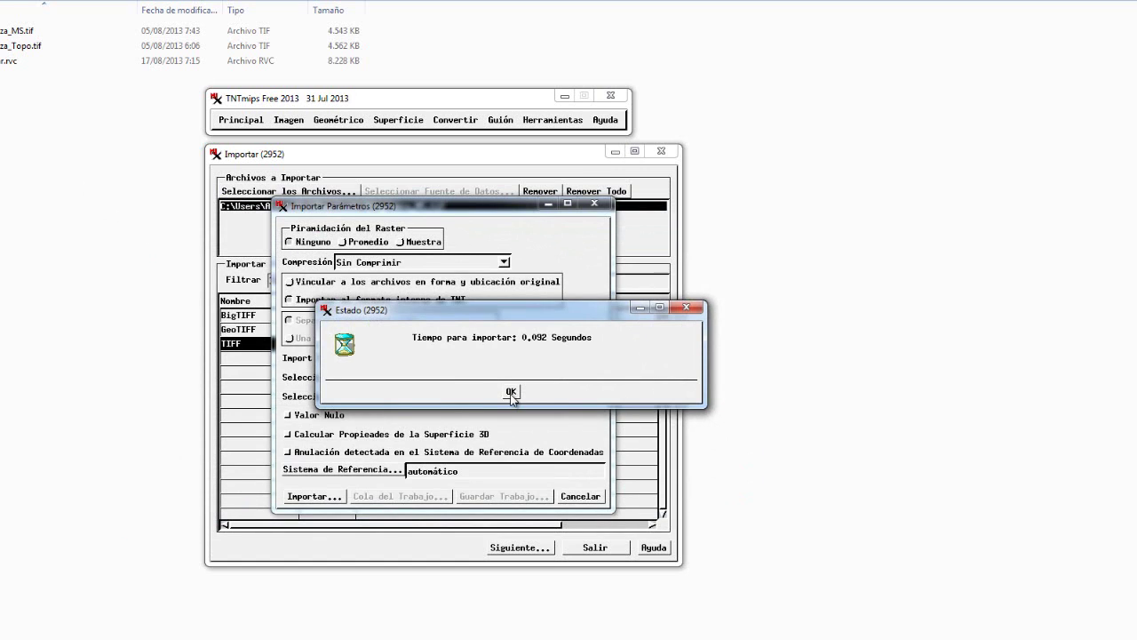
click(511, 393)
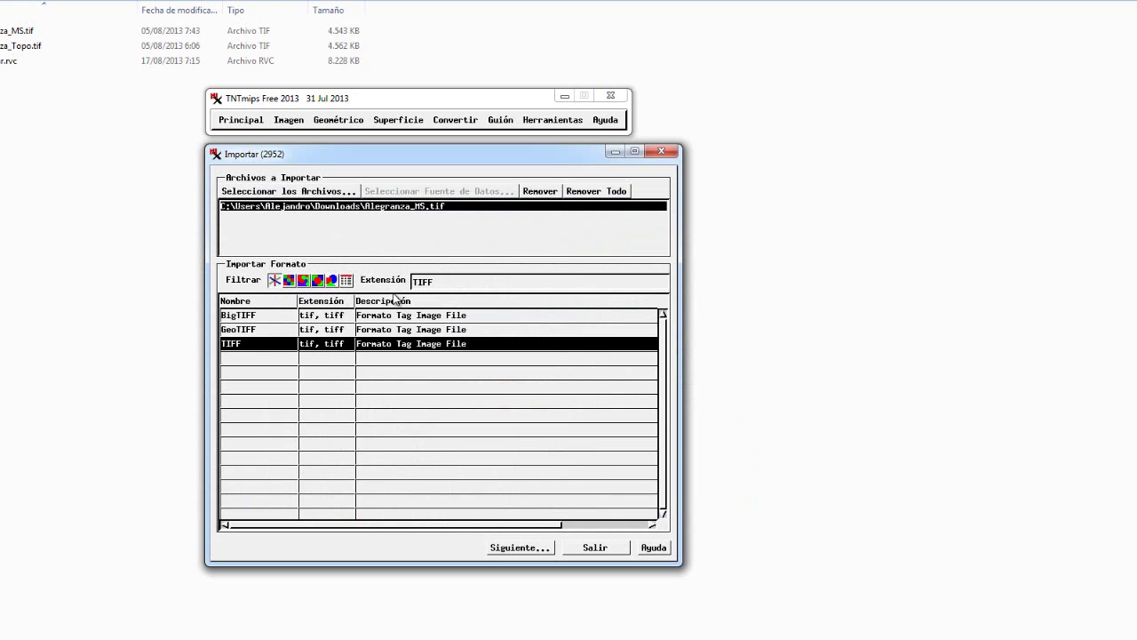
click(600, 546)
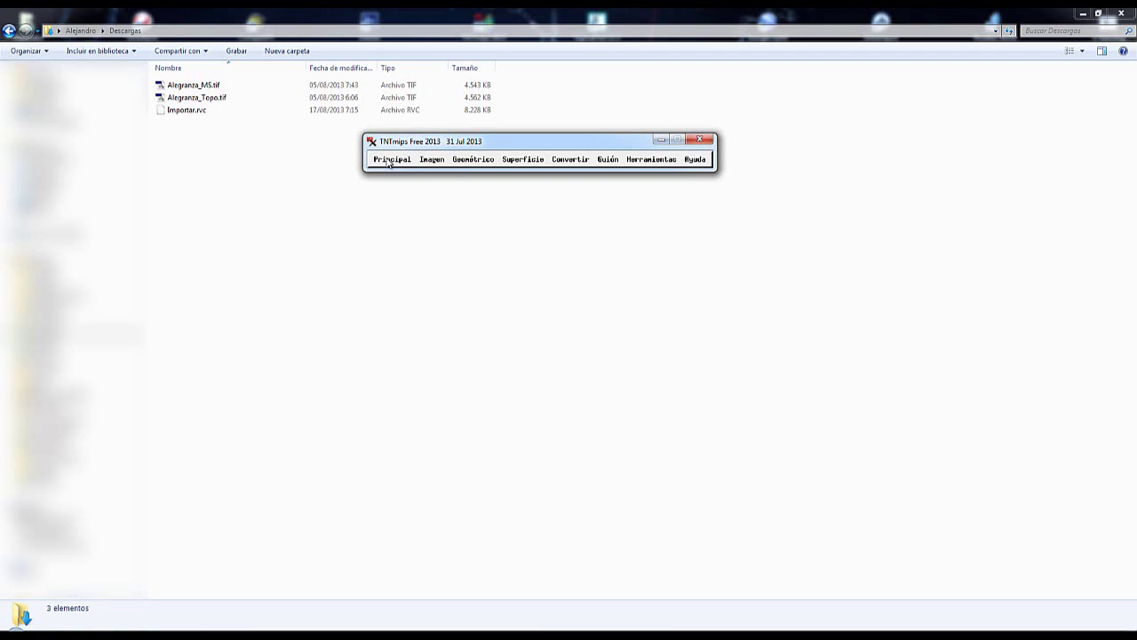
Open the spatial data display tool and look through its display, add, options and help commands.
click(386, 161)
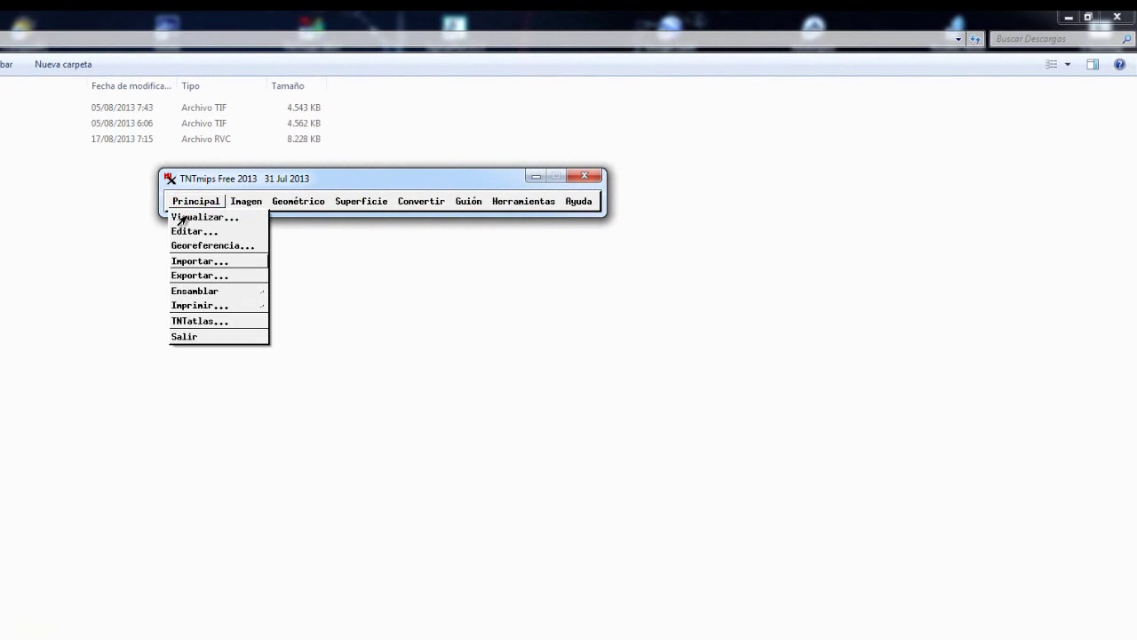
click(196, 218)
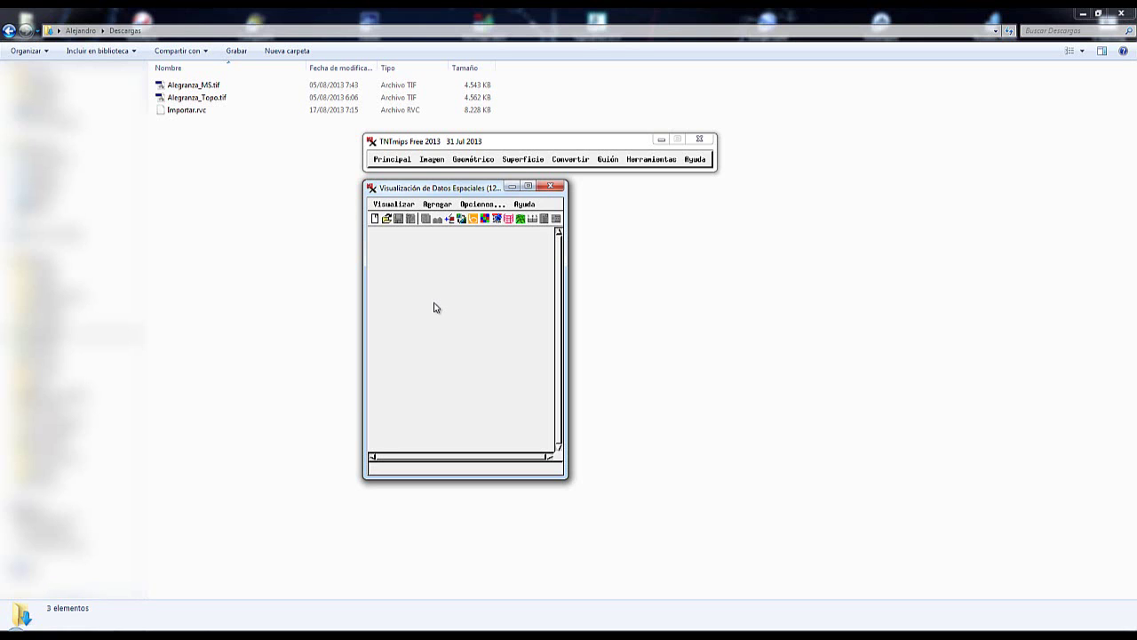
click(394, 203)
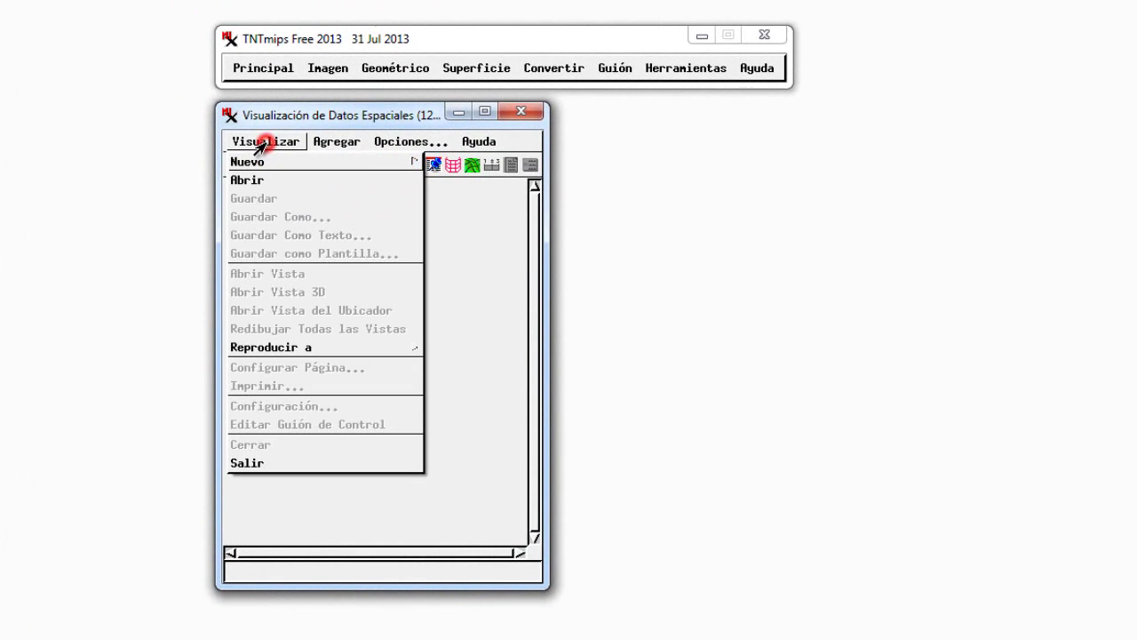
click(333, 143)
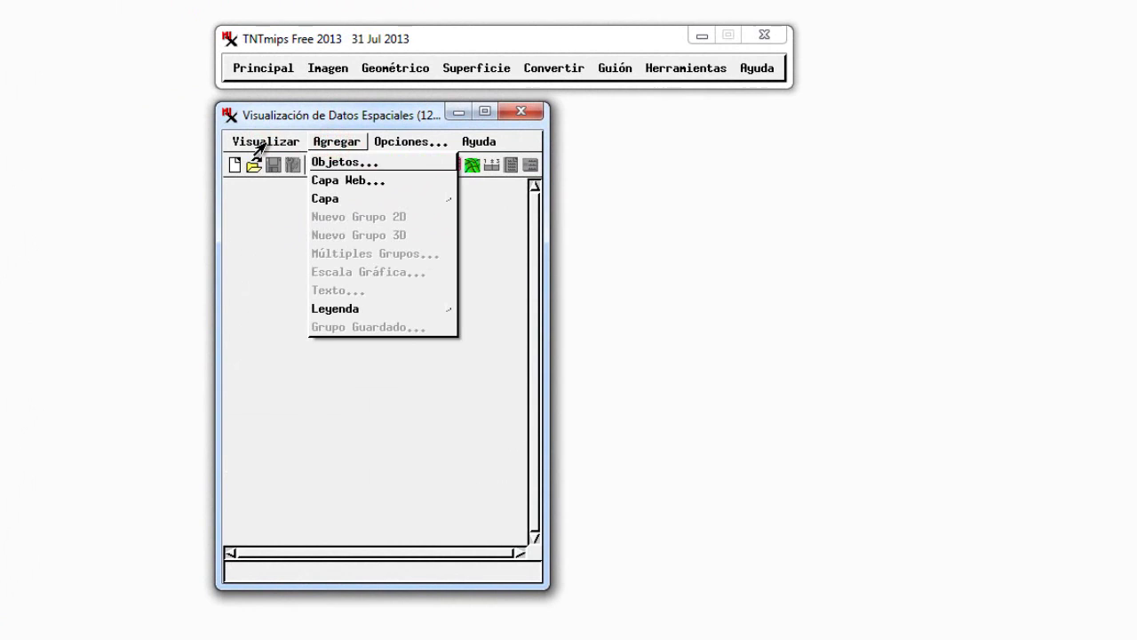
click(262, 141)
click(336, 141)
click(411, 142)
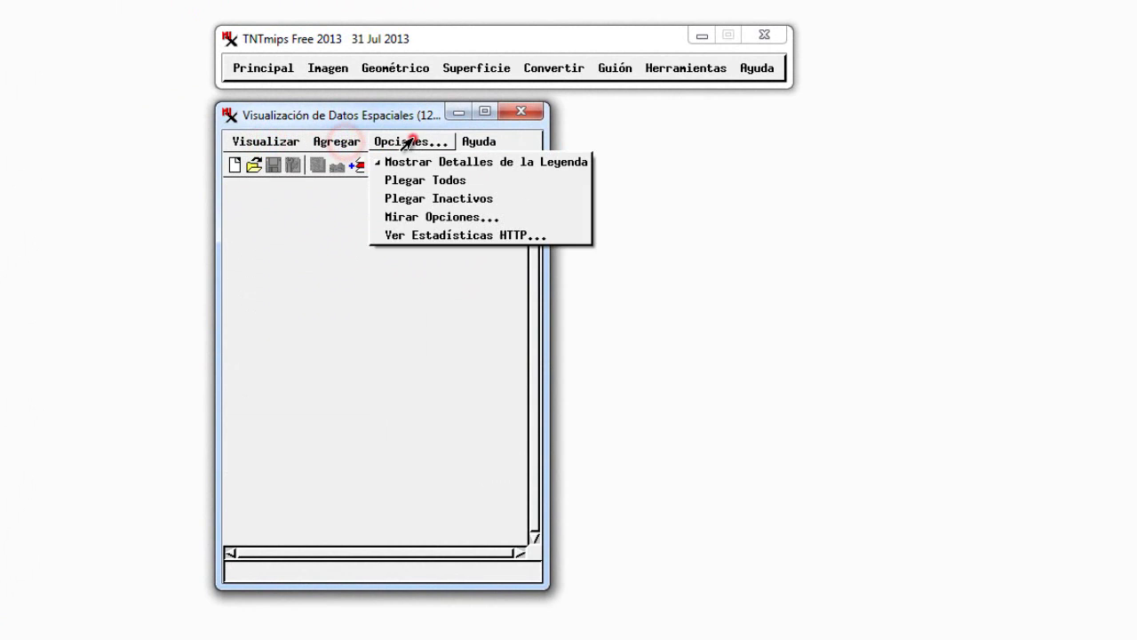
click(478, 141)
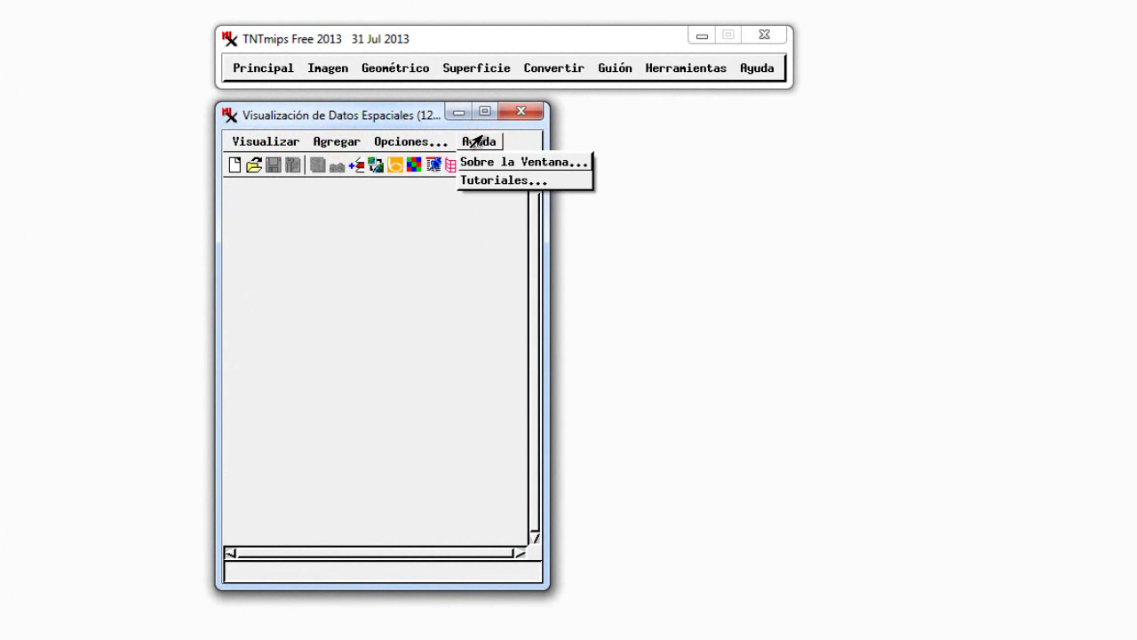
click(433, 230)
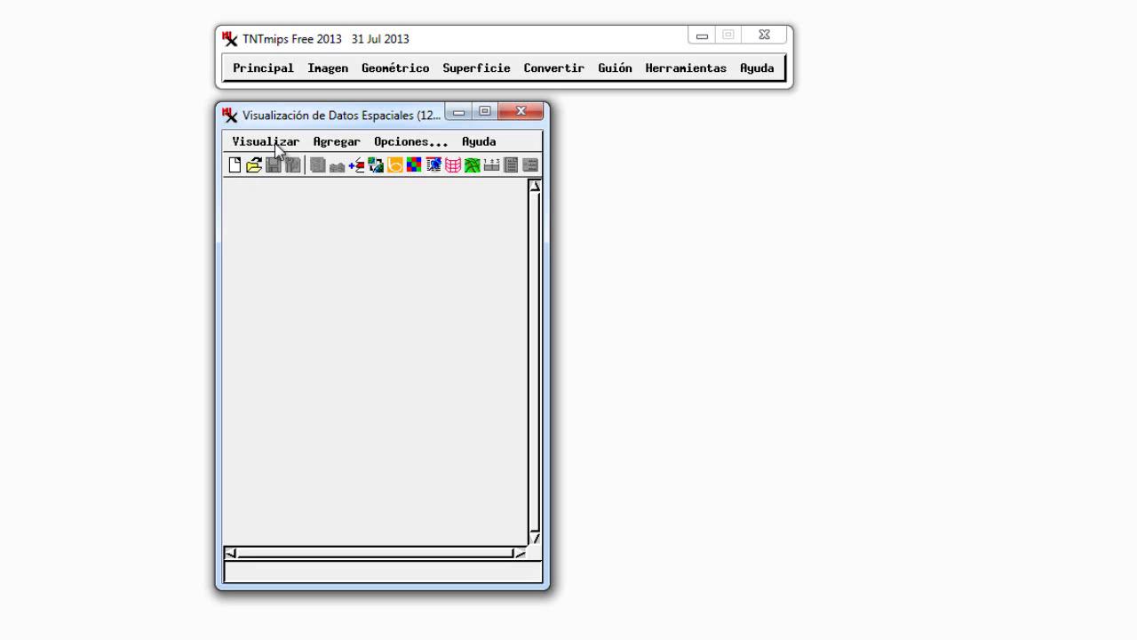
Examine the available types of new display, such as 2D, 3D, page layout, template and empty 2D.
click(234, 167)
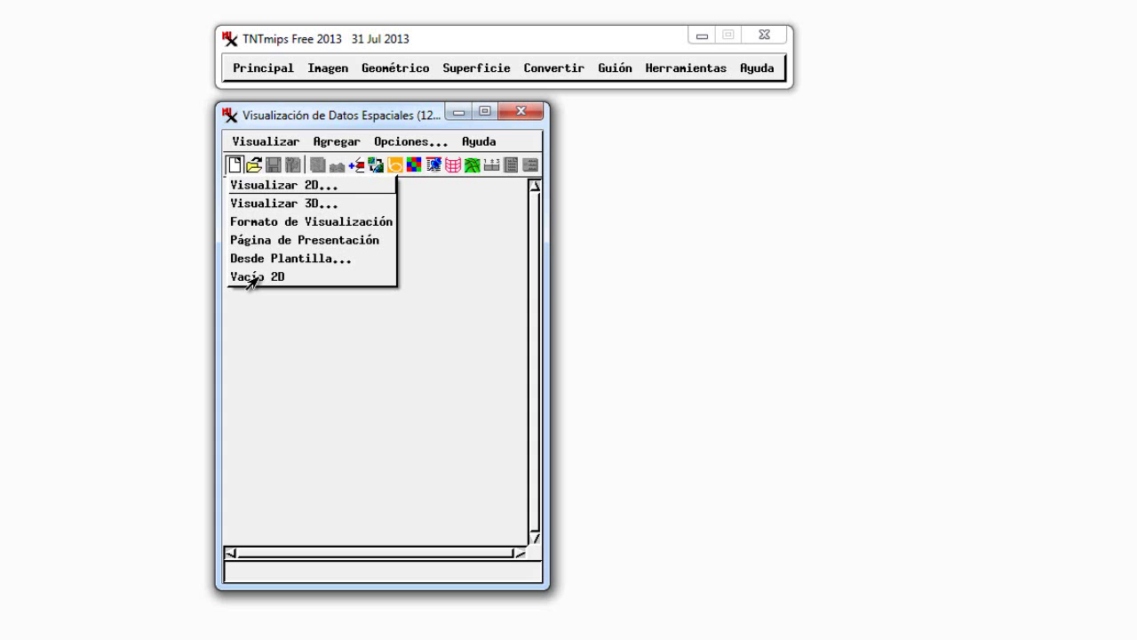
click(270, 148)
click(245, 142)
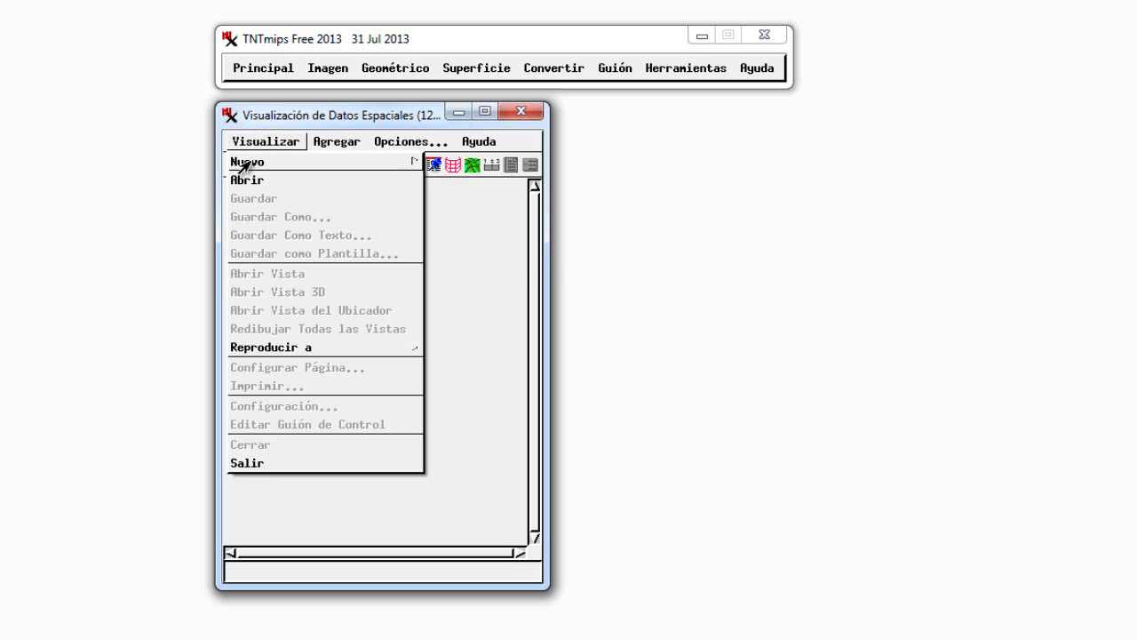
mouse_move(245, 164)
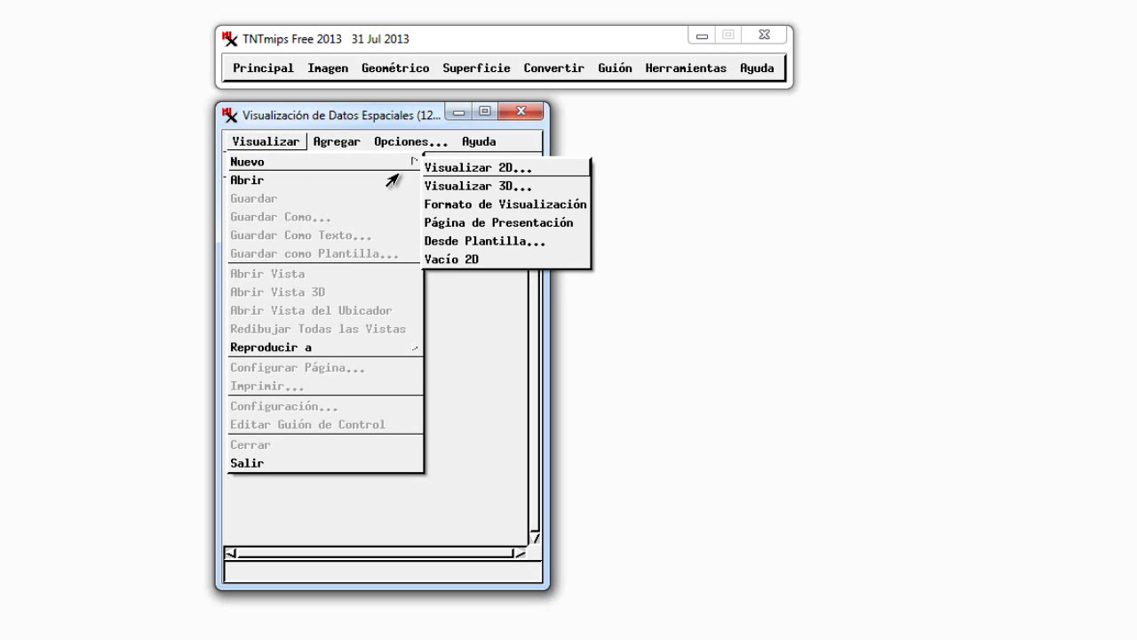
click(314, 116)
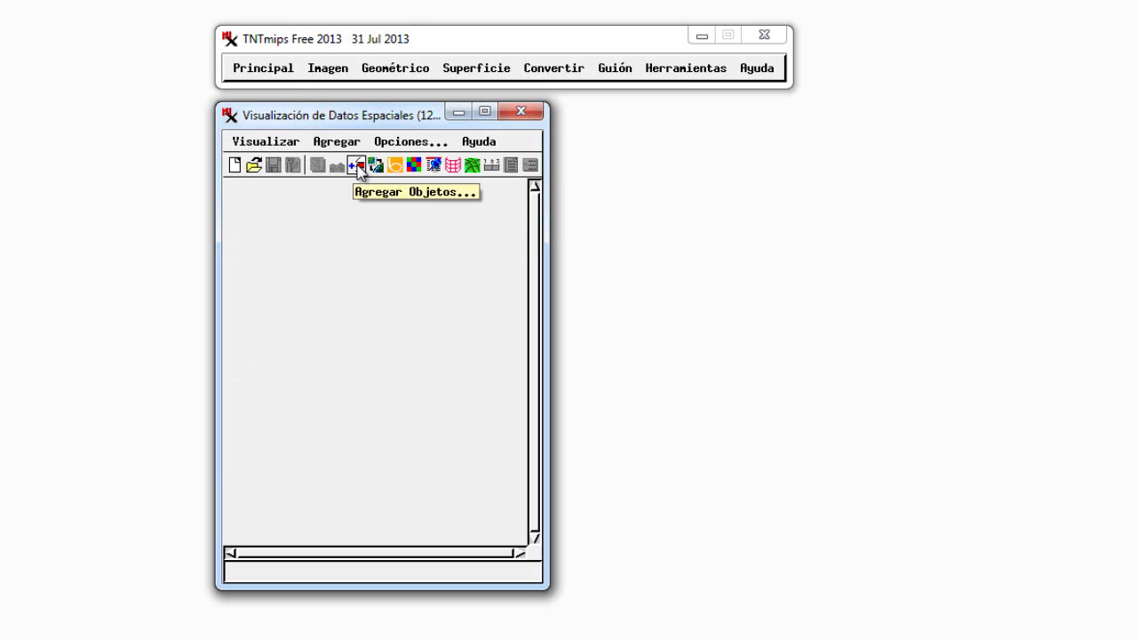
Start adding objects to display and browse to the contents of Importar.rvc in the Downloads folder.
click(357, 166)
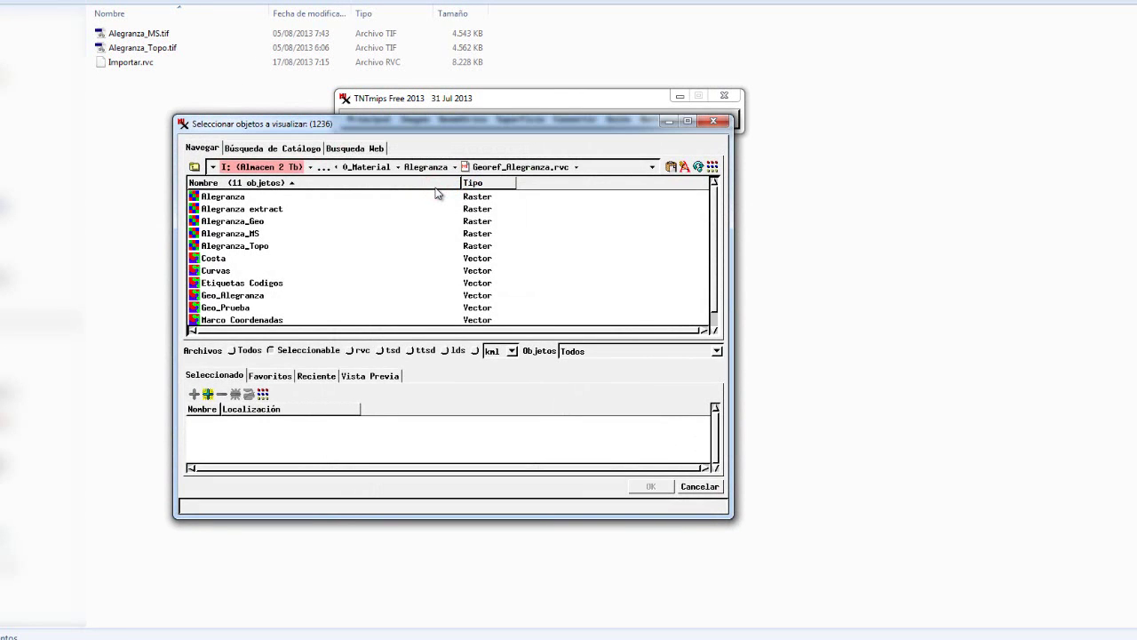
click(652, 167)
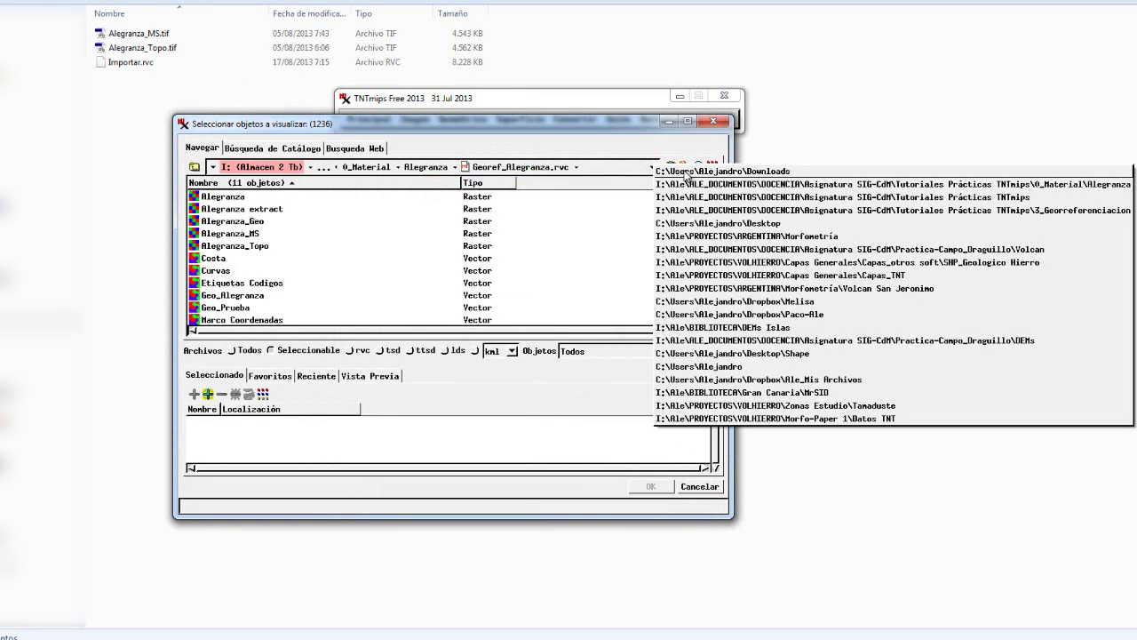
click(687, 172)
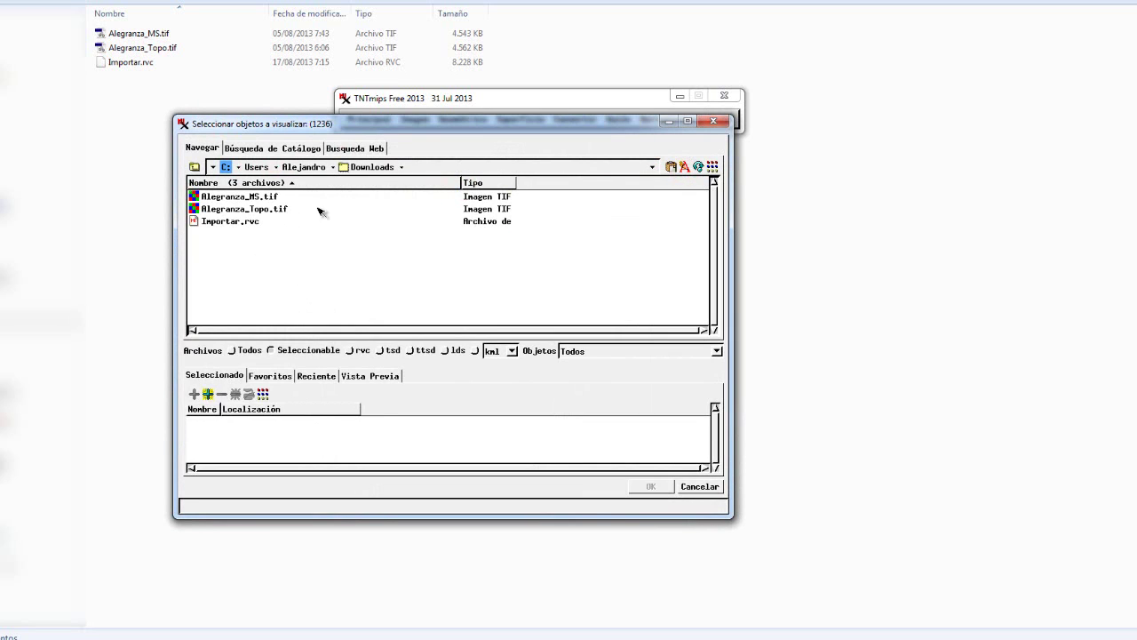
click(304, 167)
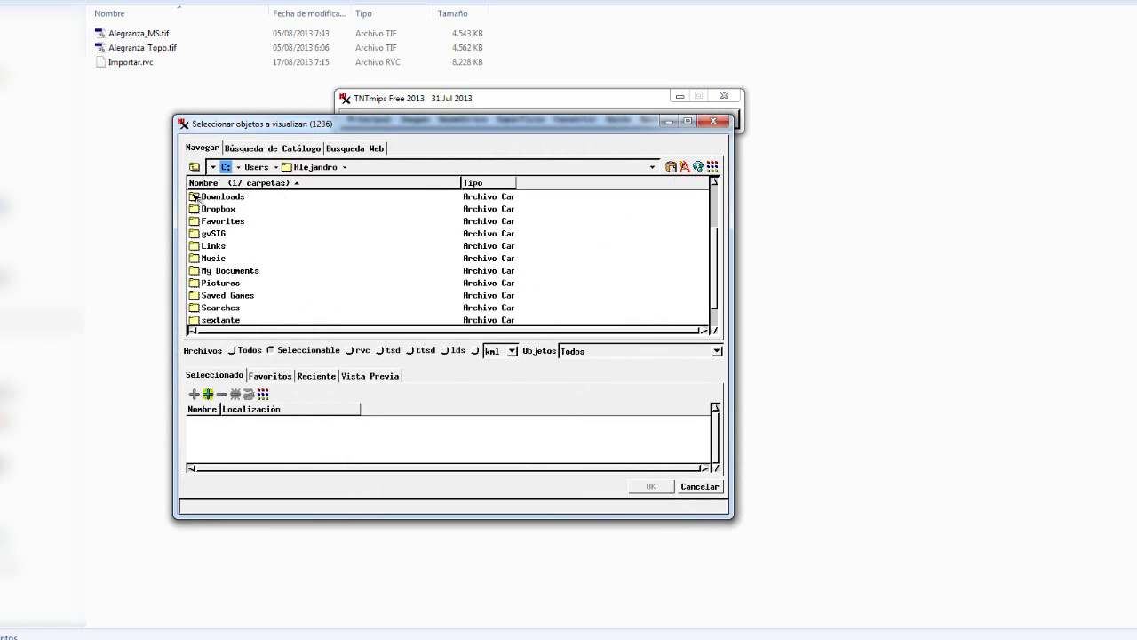
double_click(196, 195)
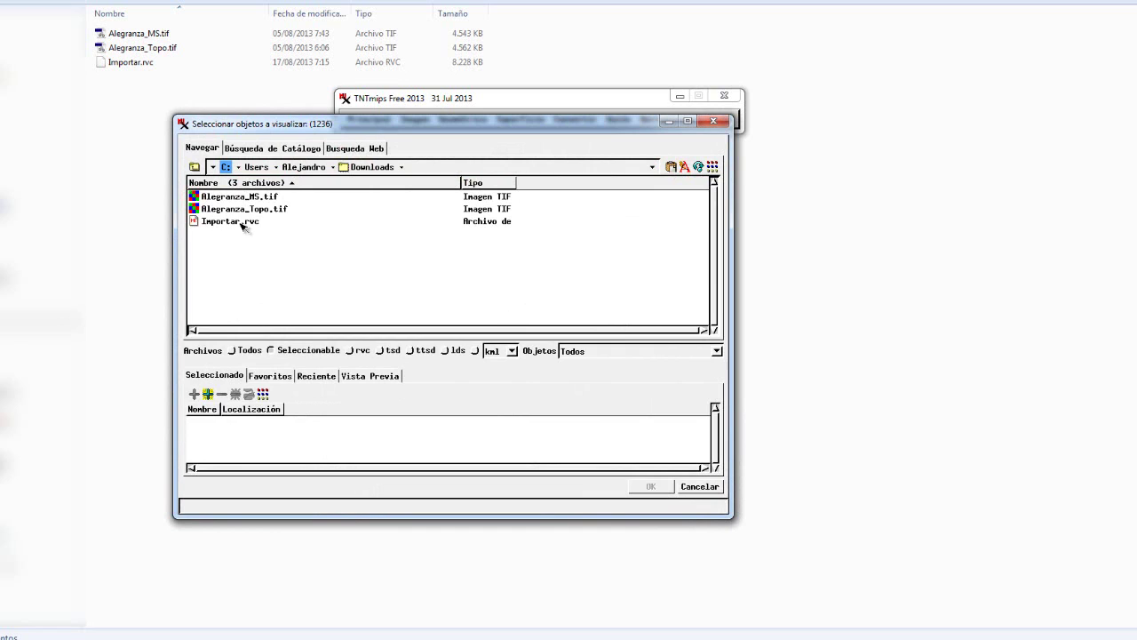
click(194, 224)
double_click(194, 223)
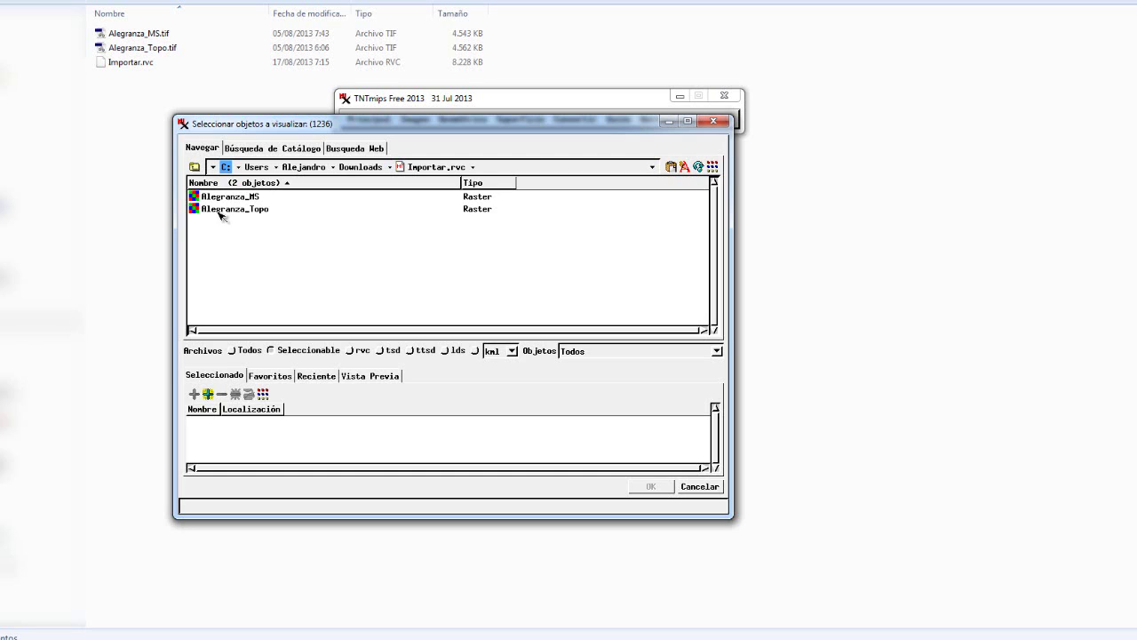
Select the Alegranza_Topo raster and display it in a new 2D view.
click(495, 197)
click(495, 210)
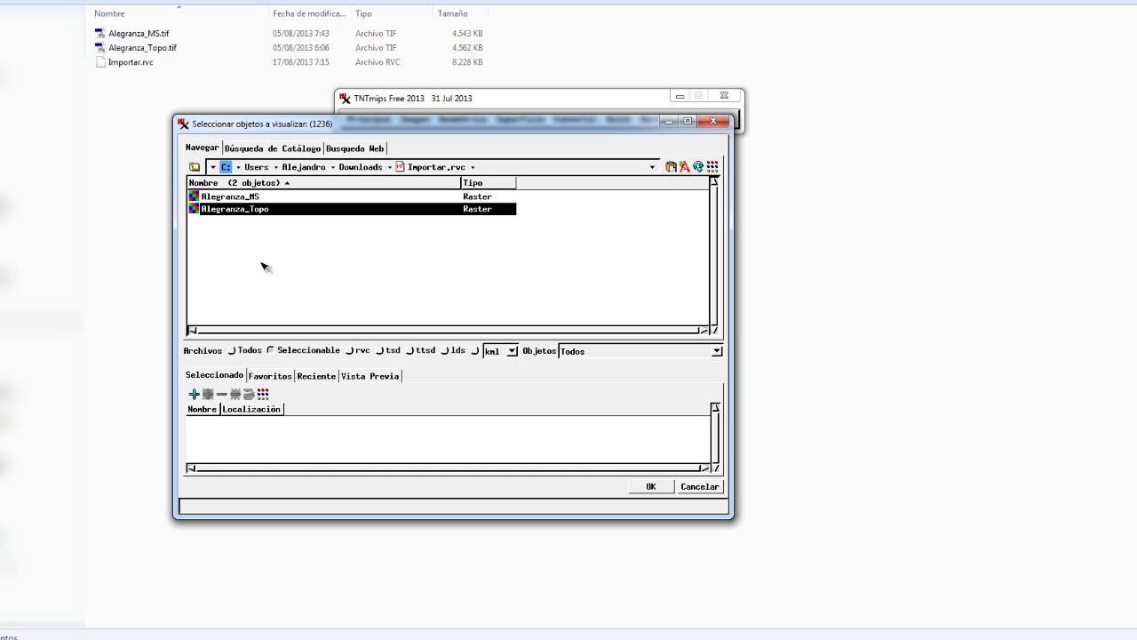
click(198, 211)
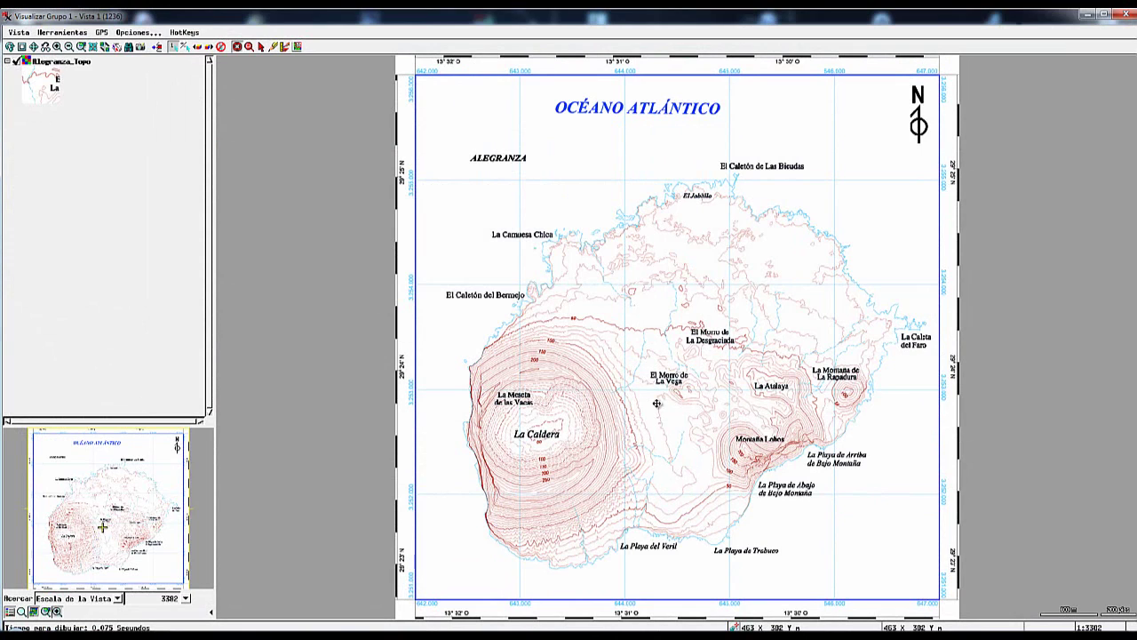
Zoom in on the northwest coast beside La Caldera with a zoom box and return to the full map extent.
scroll(370, 511, down, 1)
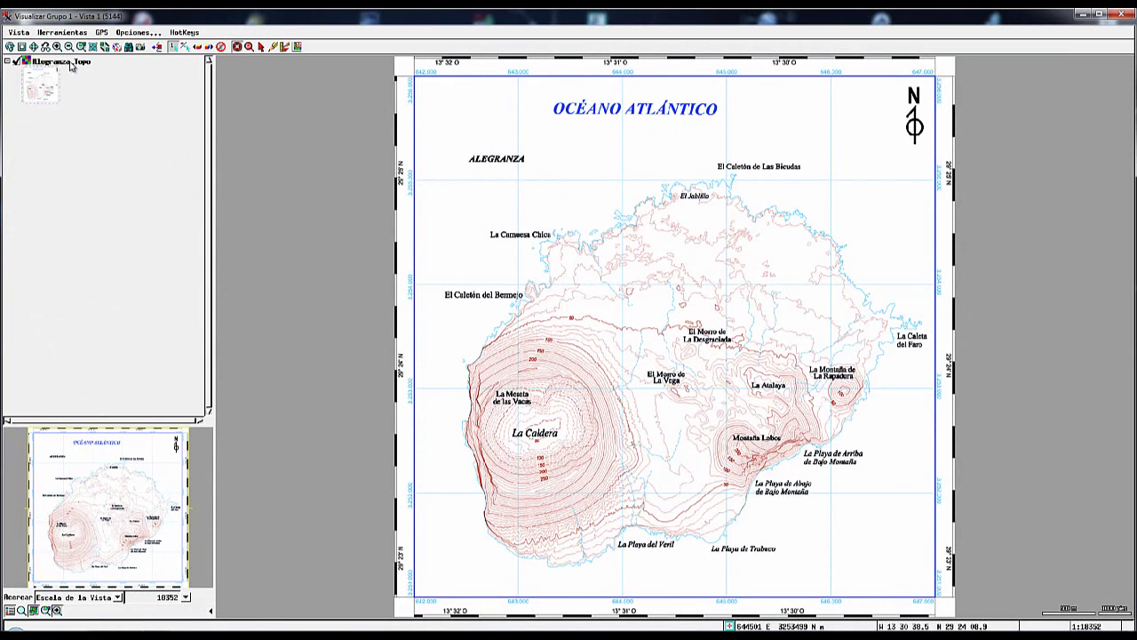
mouse_move(71, 66)
click(250, 47)
drag(448, 315, 578, 427)
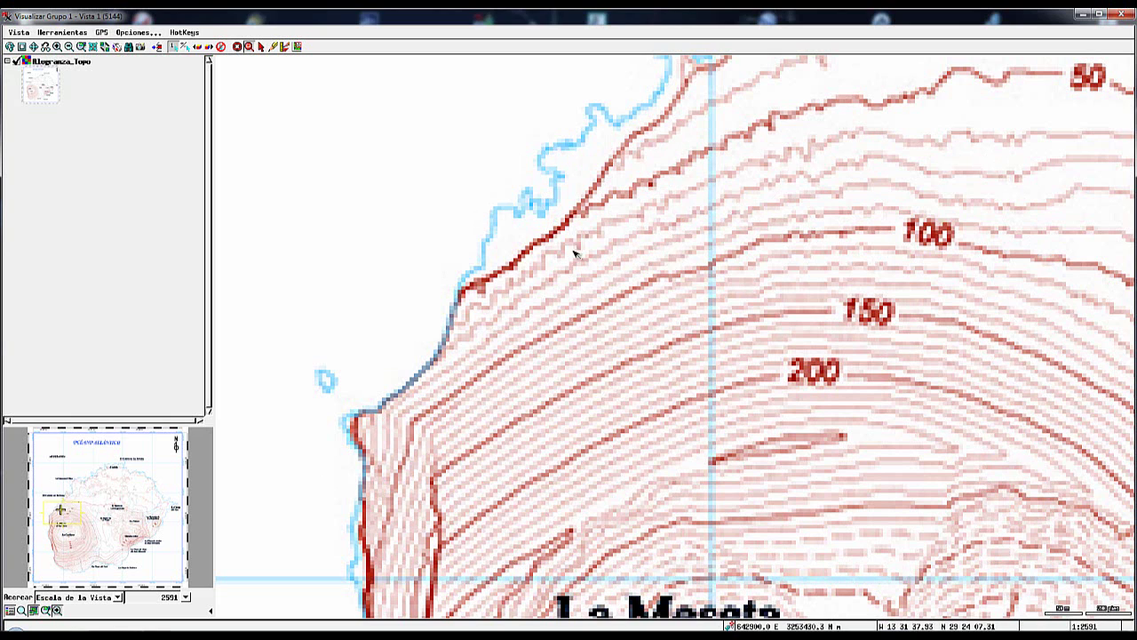
click(34, 46)
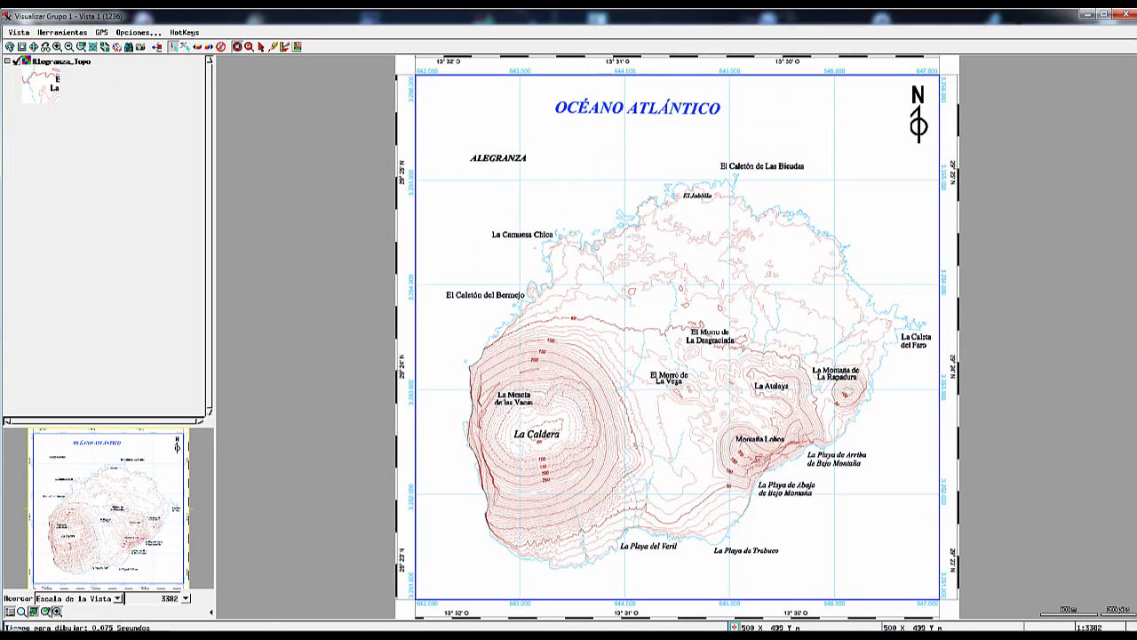
Bring the spatial data display manager in front of the map view and minimize the main TNTmips window.
mouse_move(206, 631)
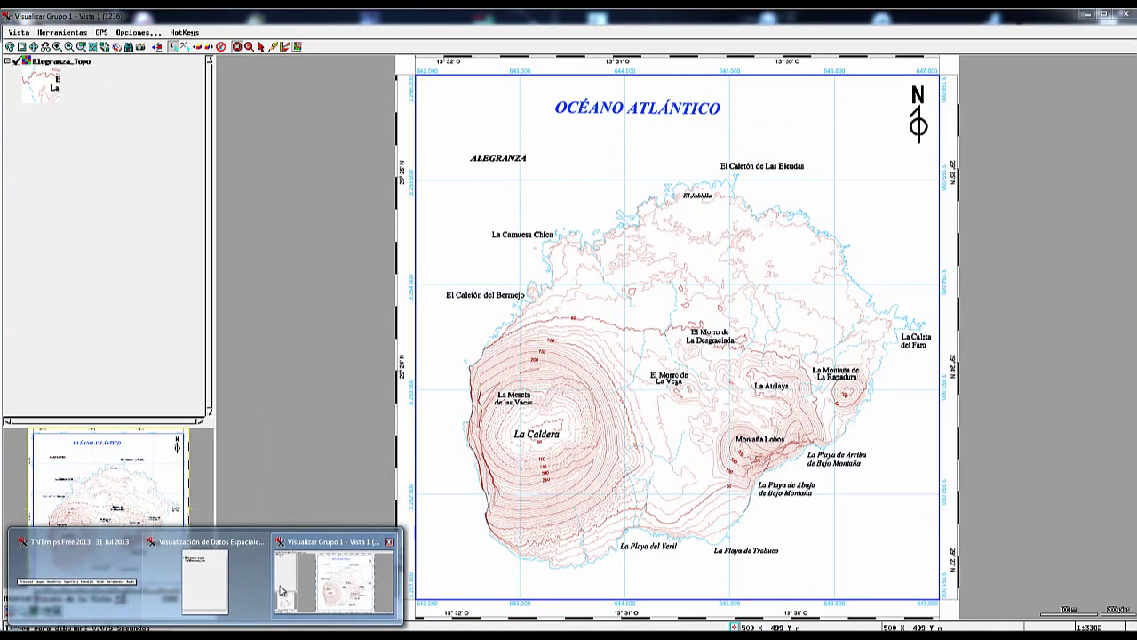
click(216, 582)
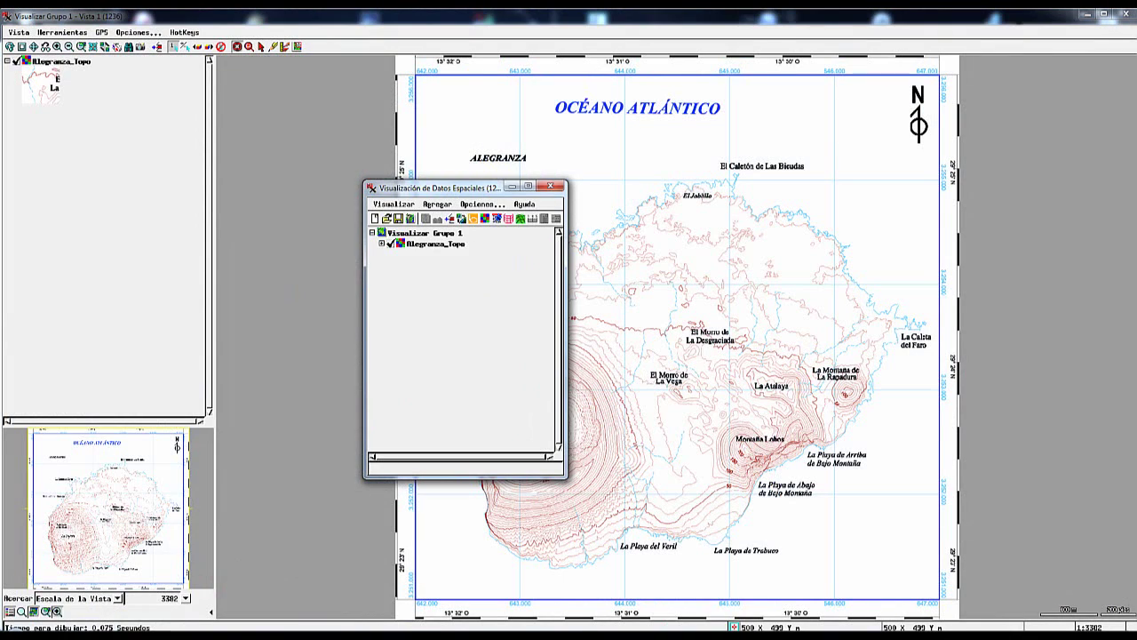
mouse_move(206, 631)
click(82, 597)
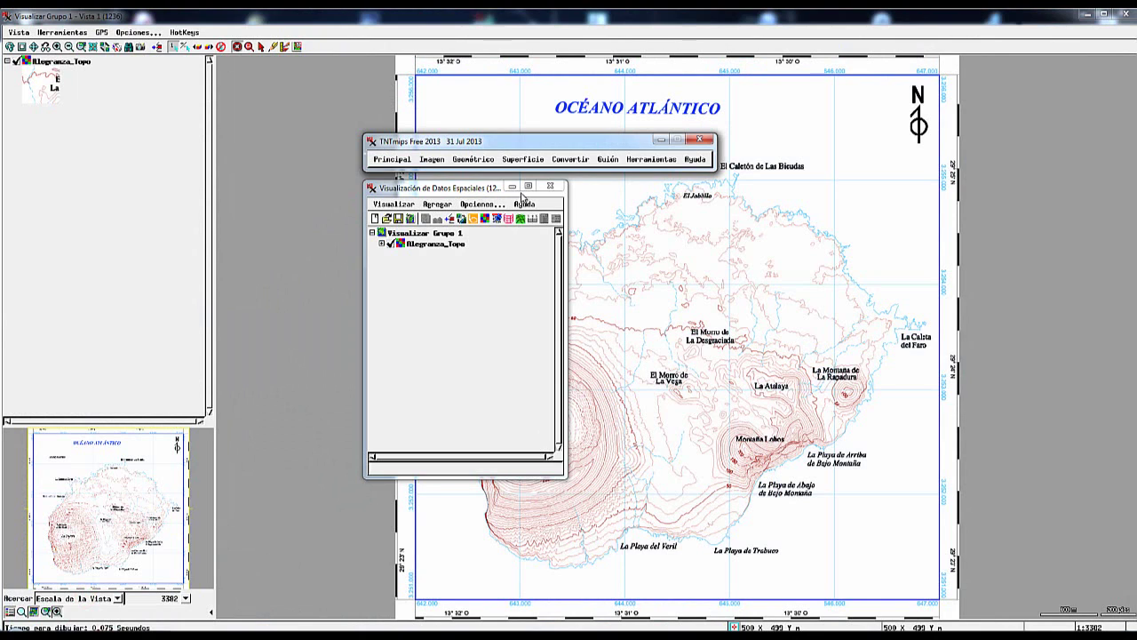
click(532, 138)
click(662, 141)
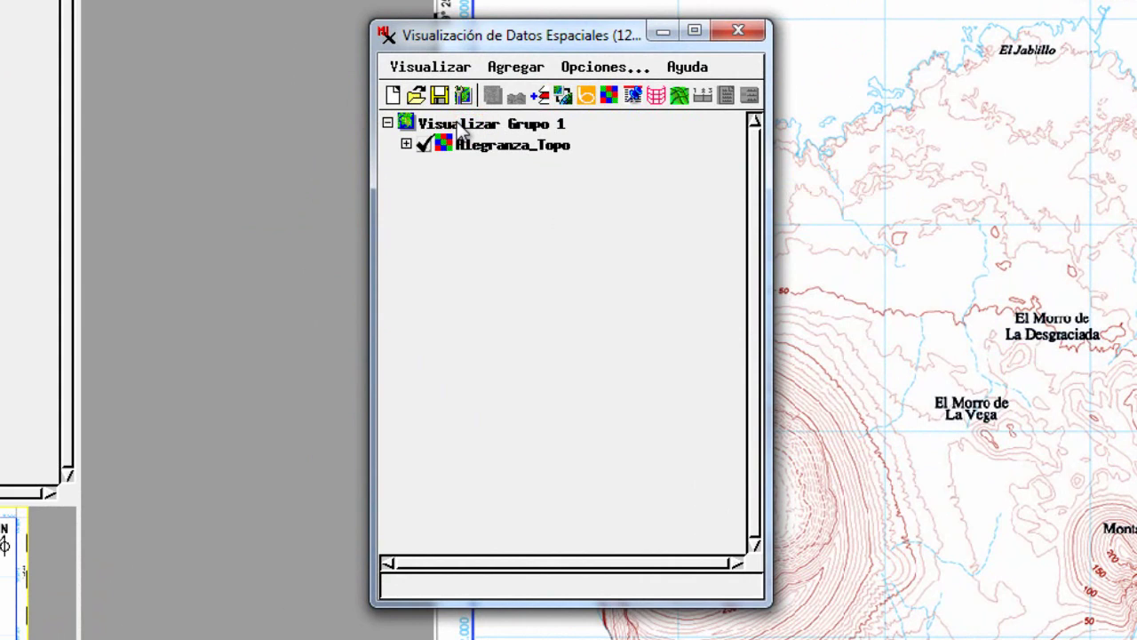
click(487, 125)
click(462, 124)
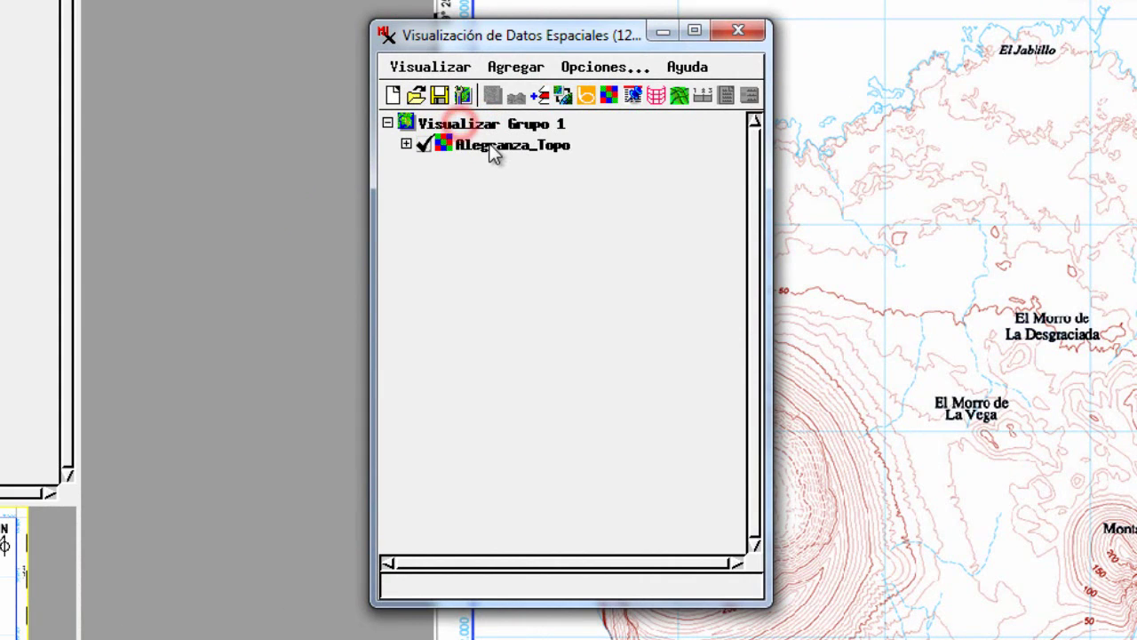
click(489, 147)
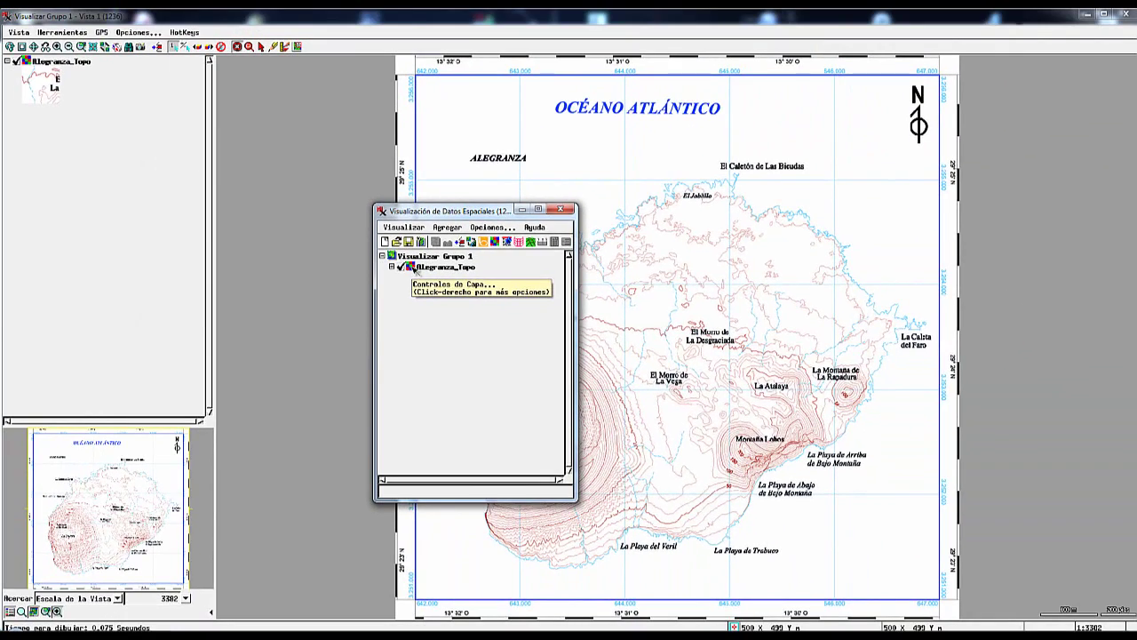
Review the Alegranza_Topo raster layer's display options, legend, filter and 3D settings, and accept them without changes.
click(414, 268)
click(379, 270)
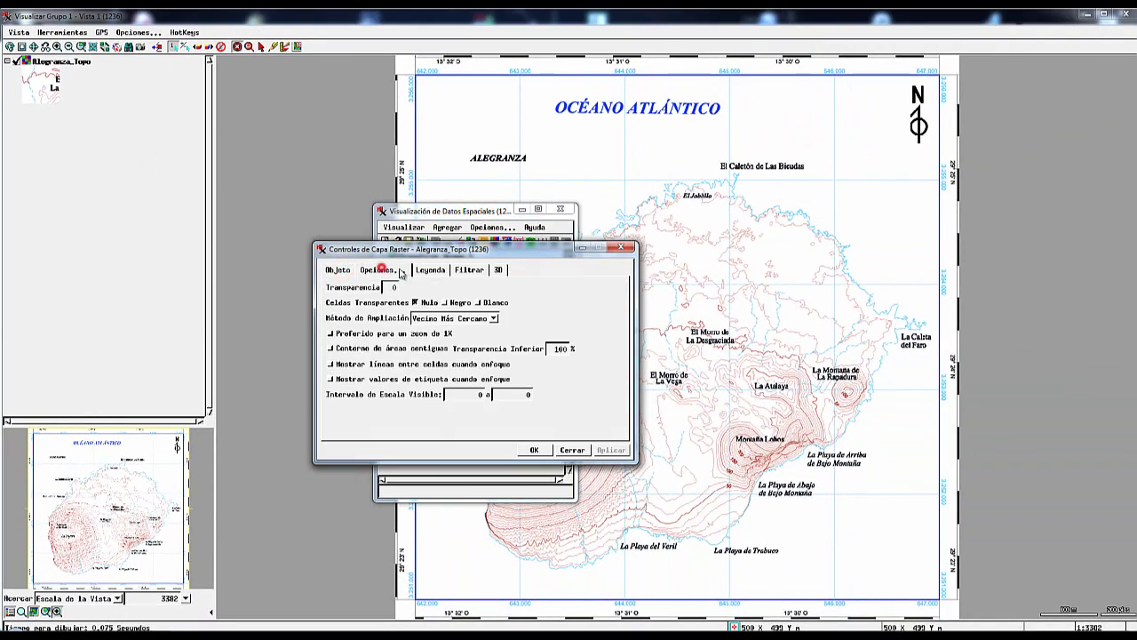
click(435, 272)
click(466, 271)
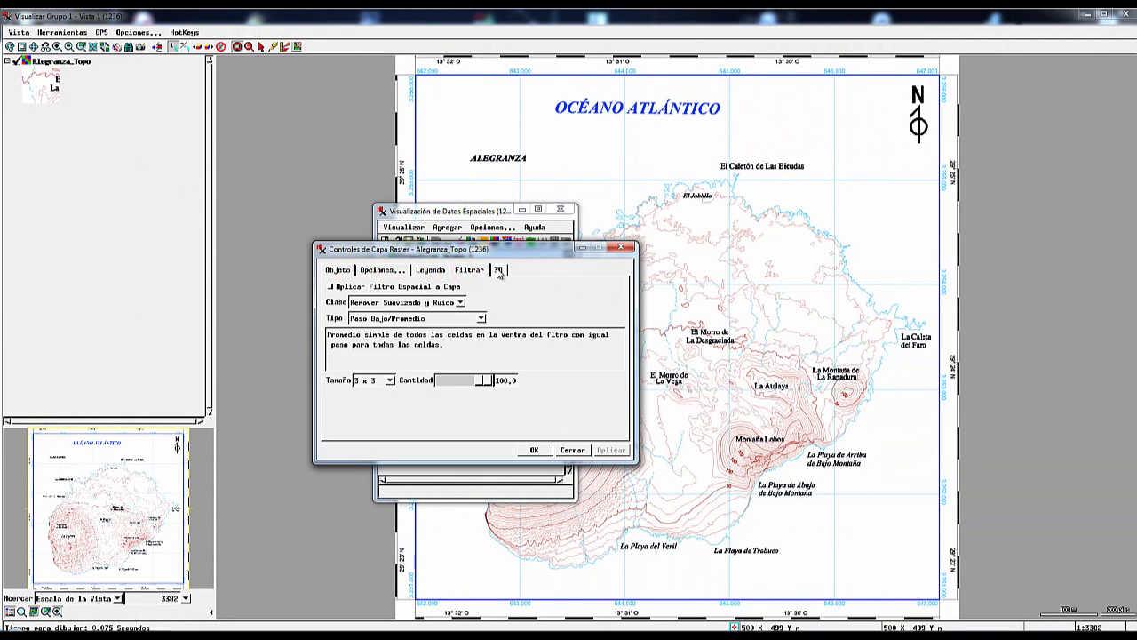
click(498, 270)
click(469, 271)
click(437, 274)
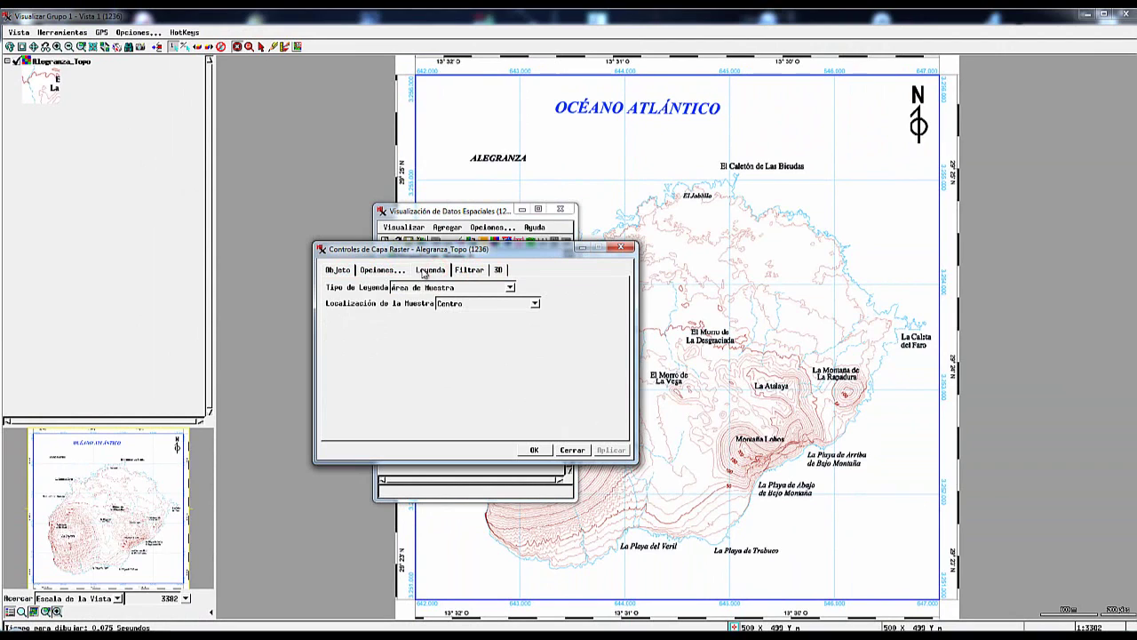
click(467, 272)
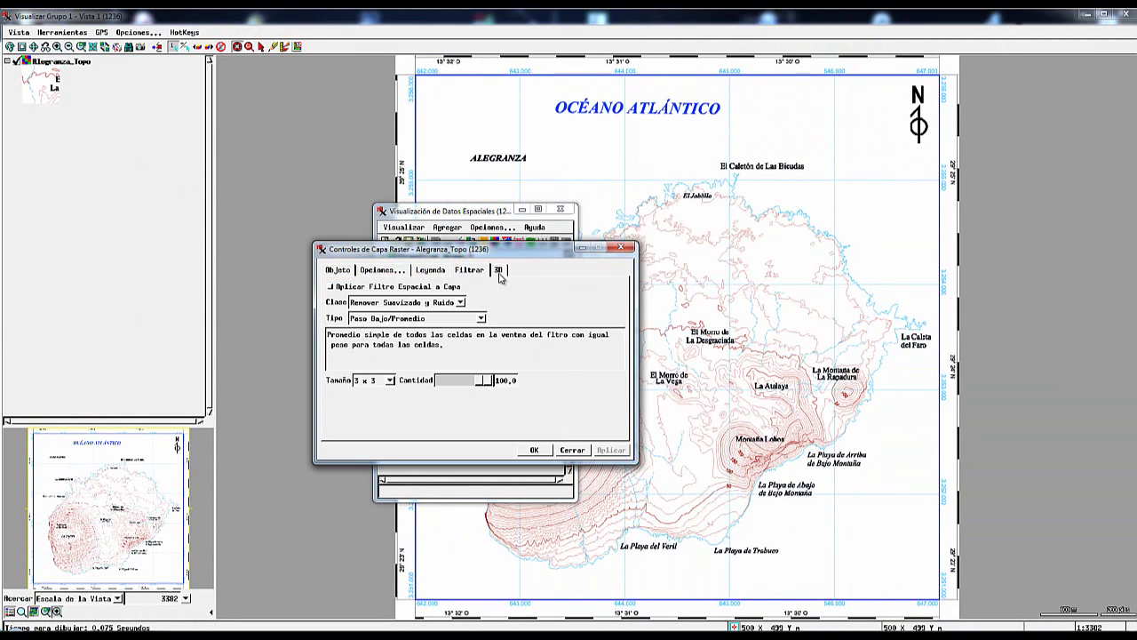
click(498, 272)
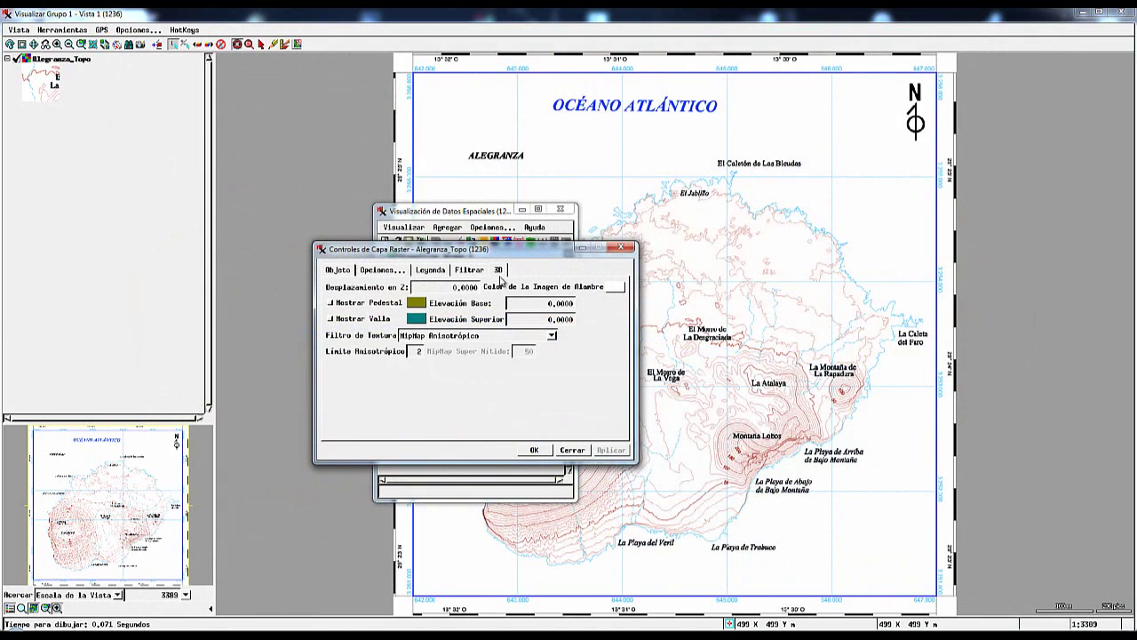
click(534, 450)
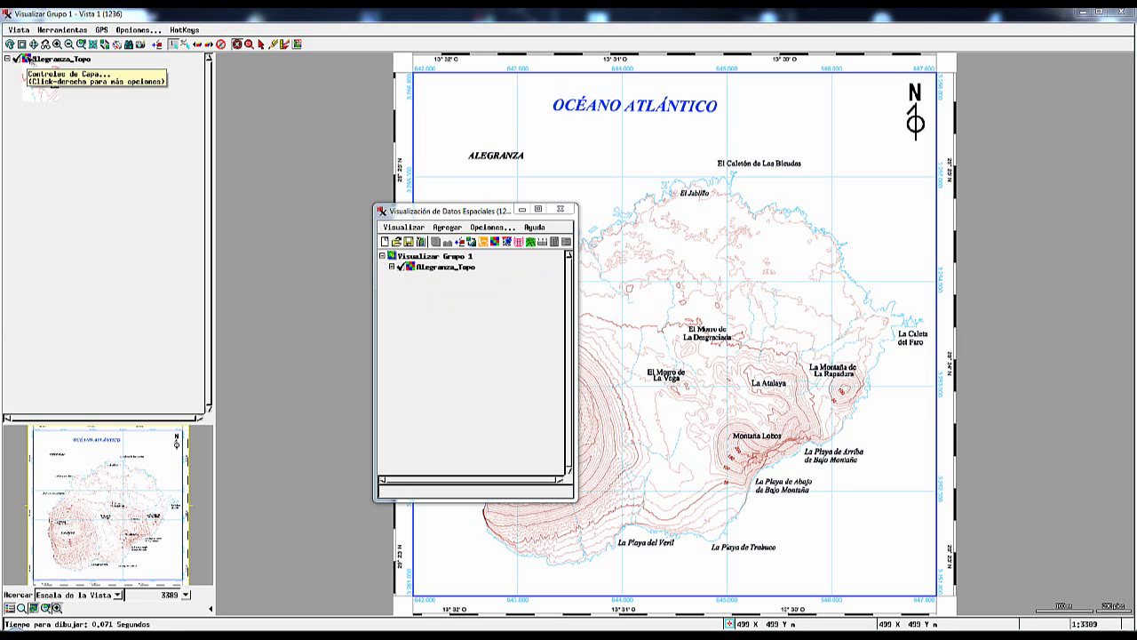
Review the Alegranza_Topo raster layer's object, display option and legend settings from the view's legend and accept them without changes.
click(27, 59)
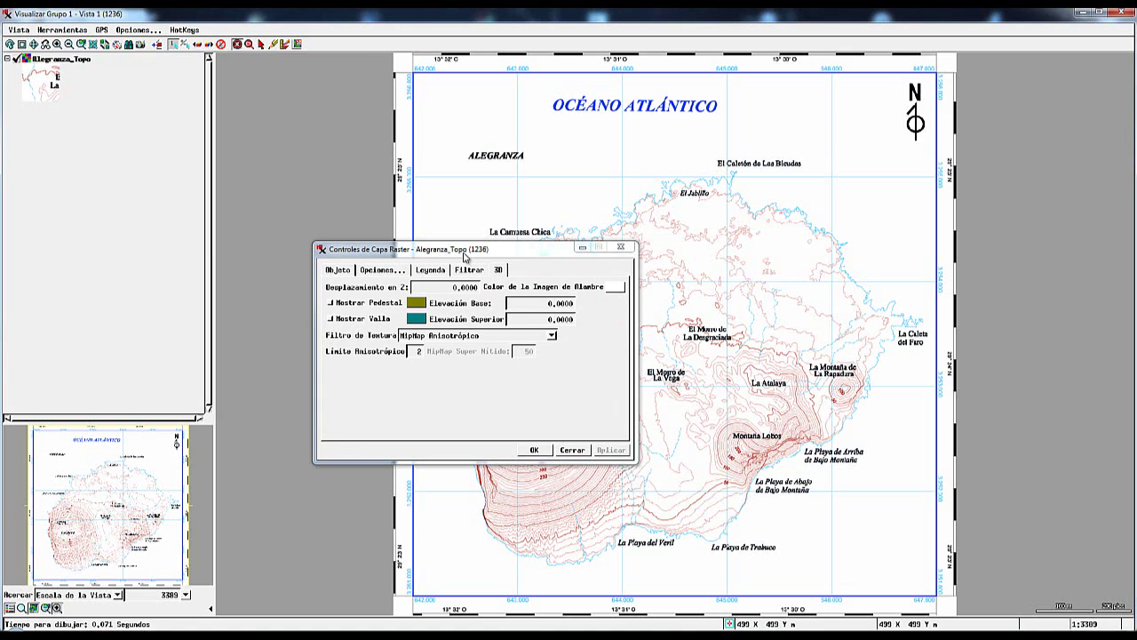
click(341, 270)
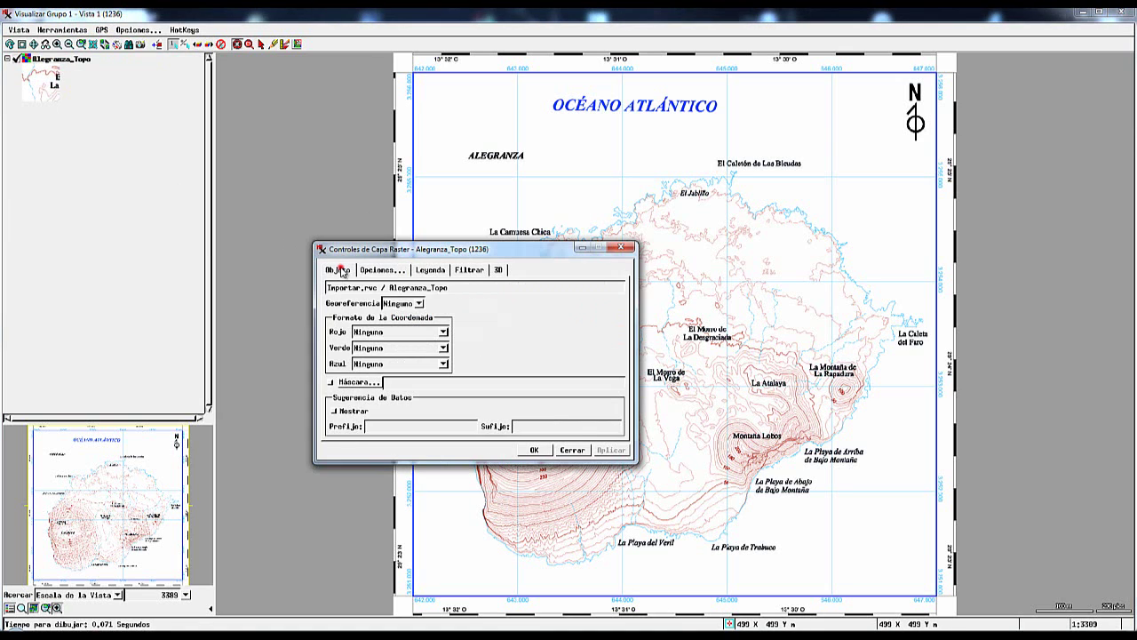
click(382, 270)
click(428, 269)
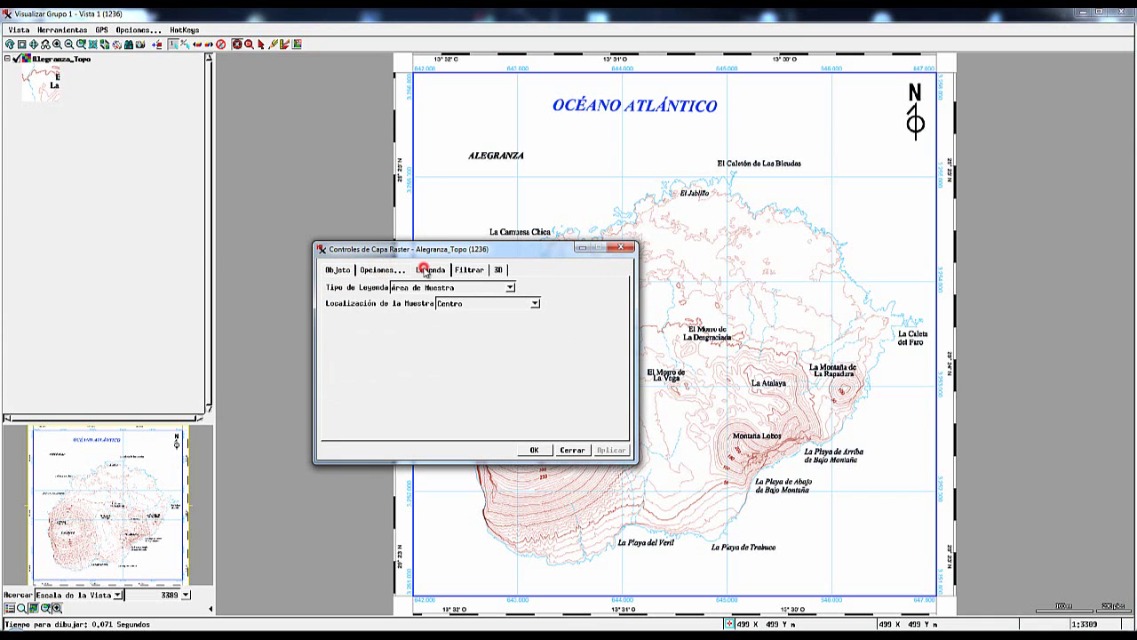
click(536, 451)
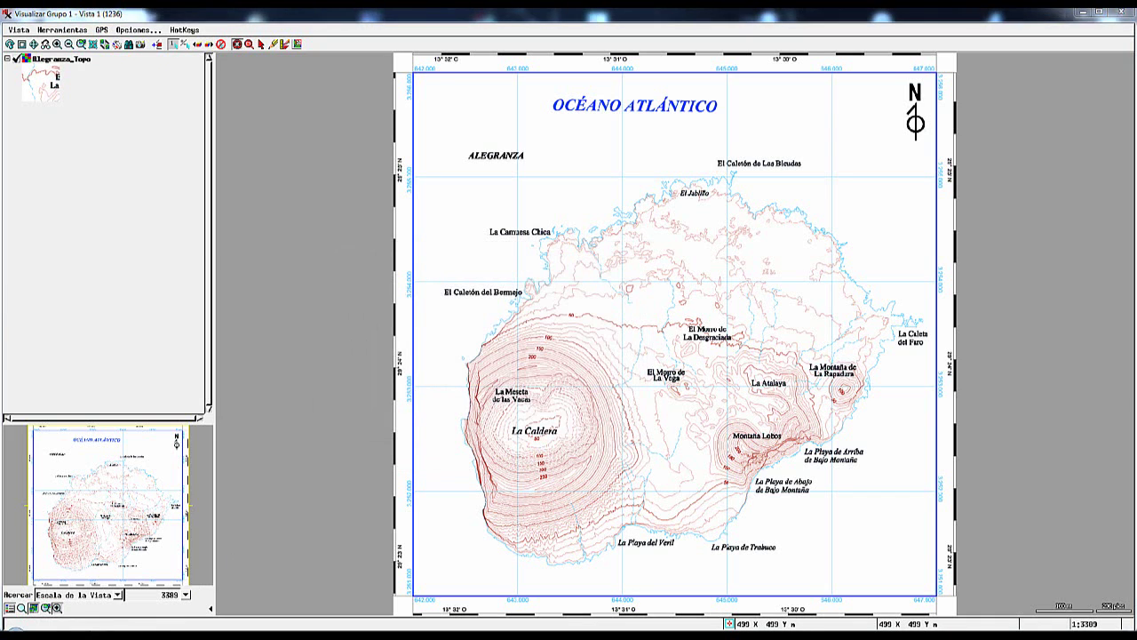
Compare the Alegranza_Topo layer's context commands in the spatial data display manager with those in the map view's legend.
mouse_move(206, 635)
click(215, 578)
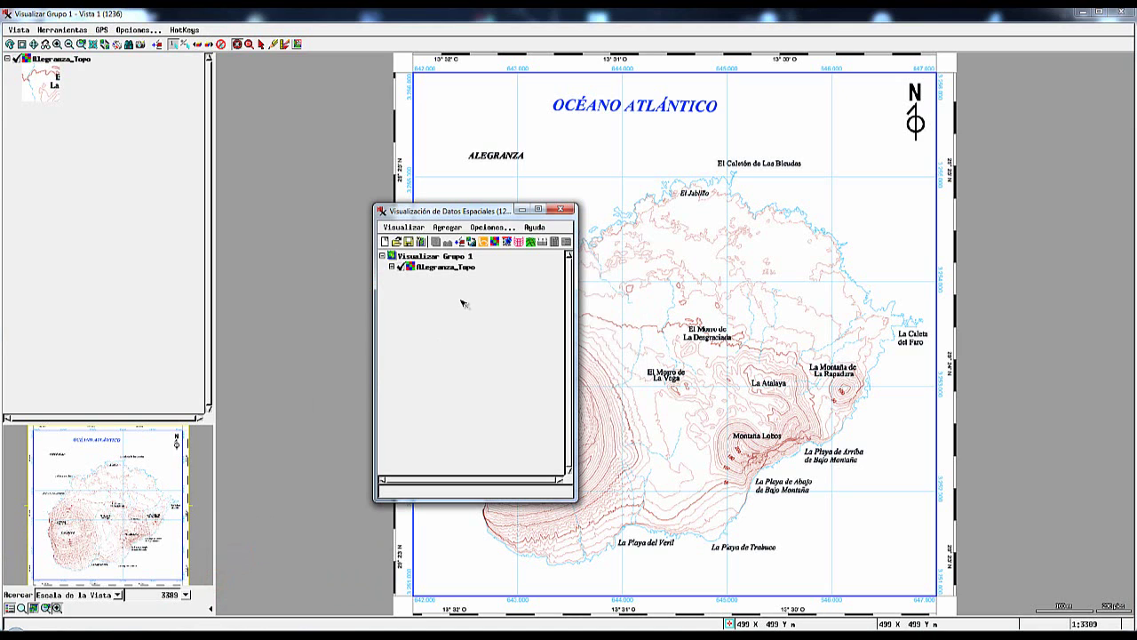
right_click(413, 272)
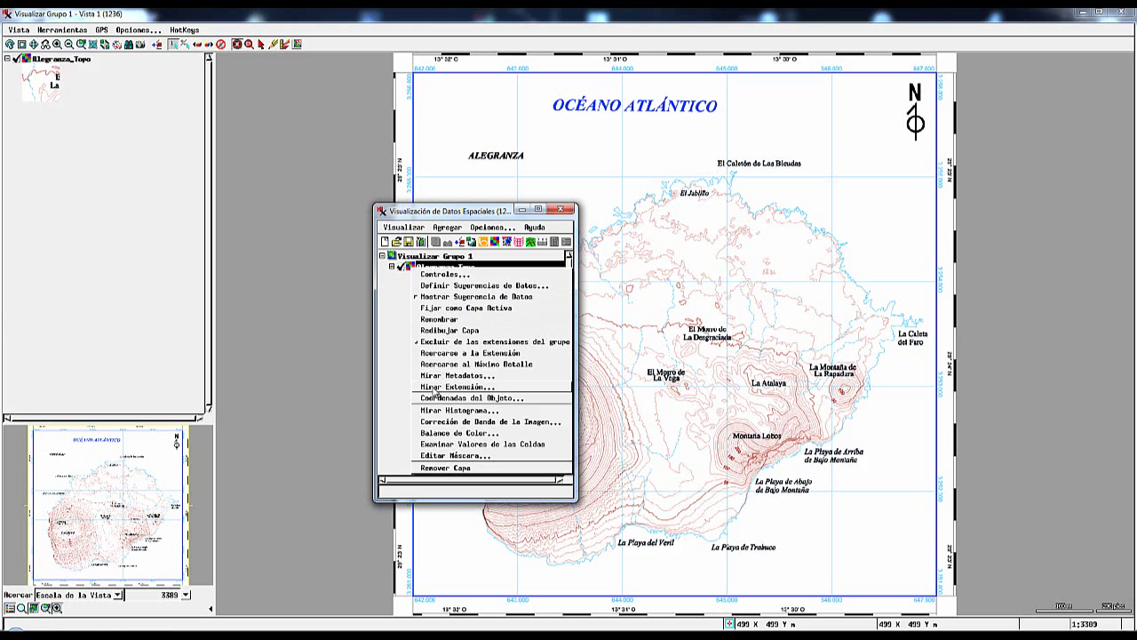
click(395, 302)
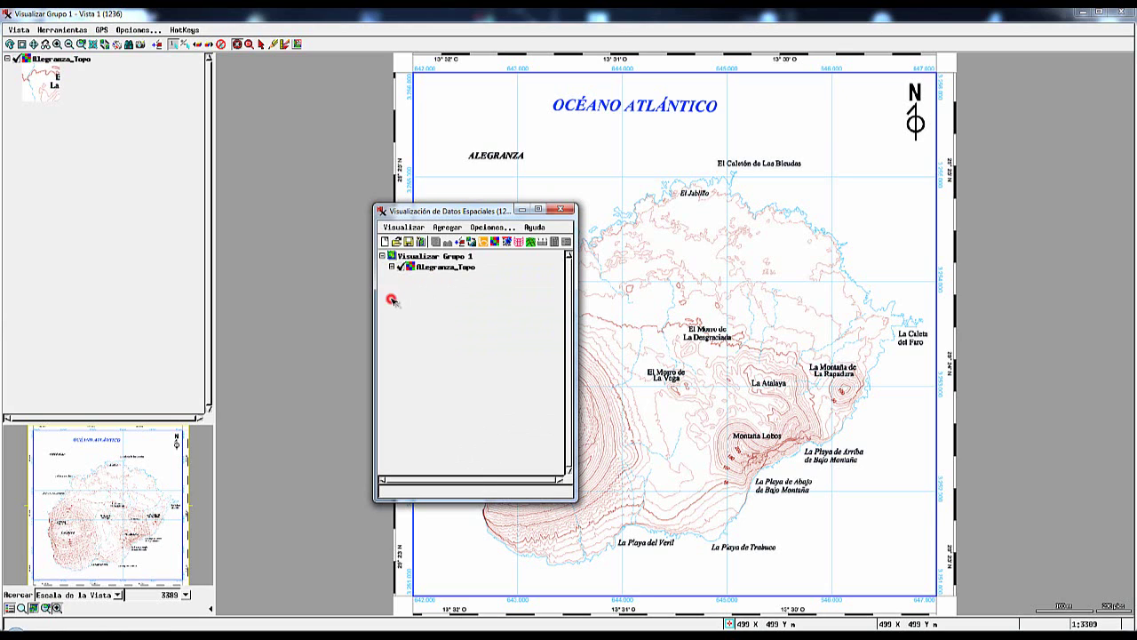
right_click(27, 60)
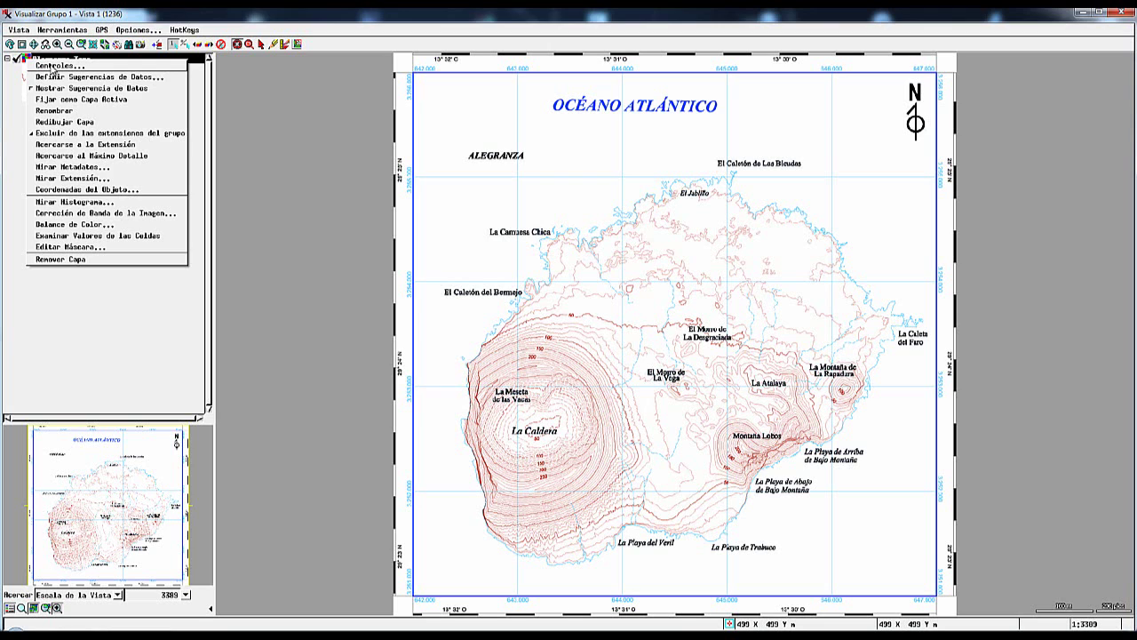
click(75, 282)
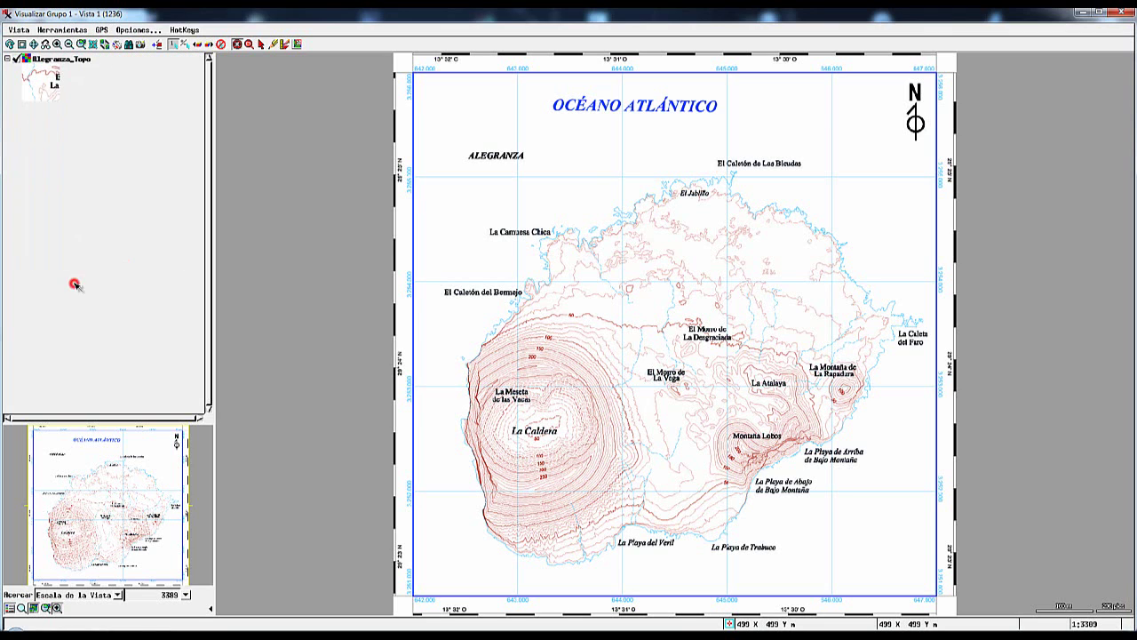
Examine the display manager's Visualizar commands, including the Reproducir a output formats, and minimize the manager.
mouse_move(206, 636)
click(193, 590)
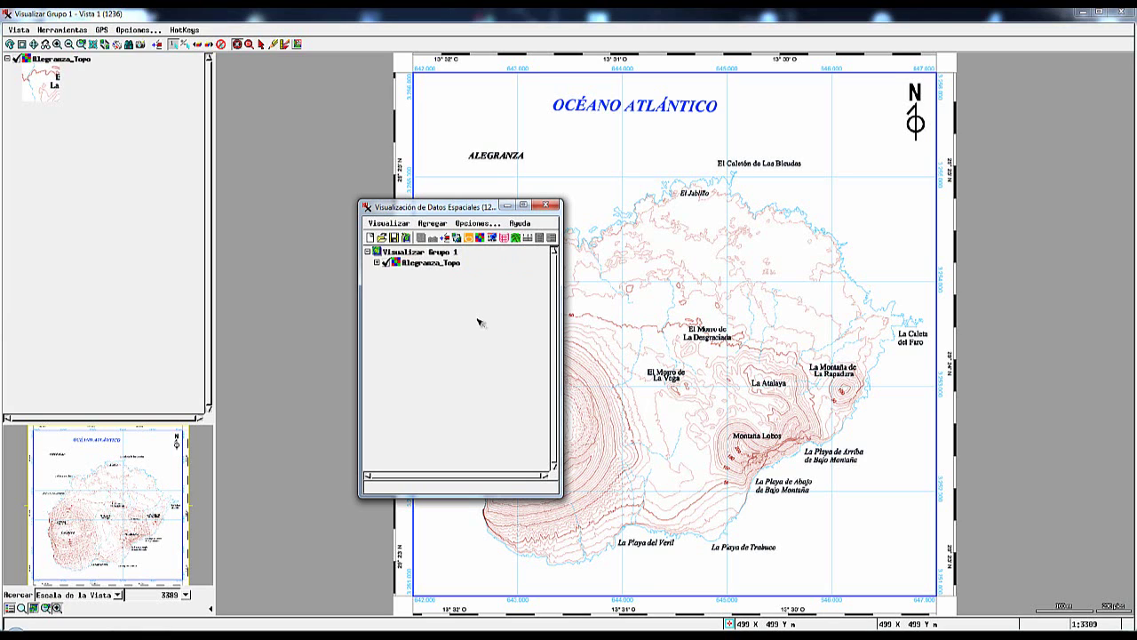
click(382, 223)
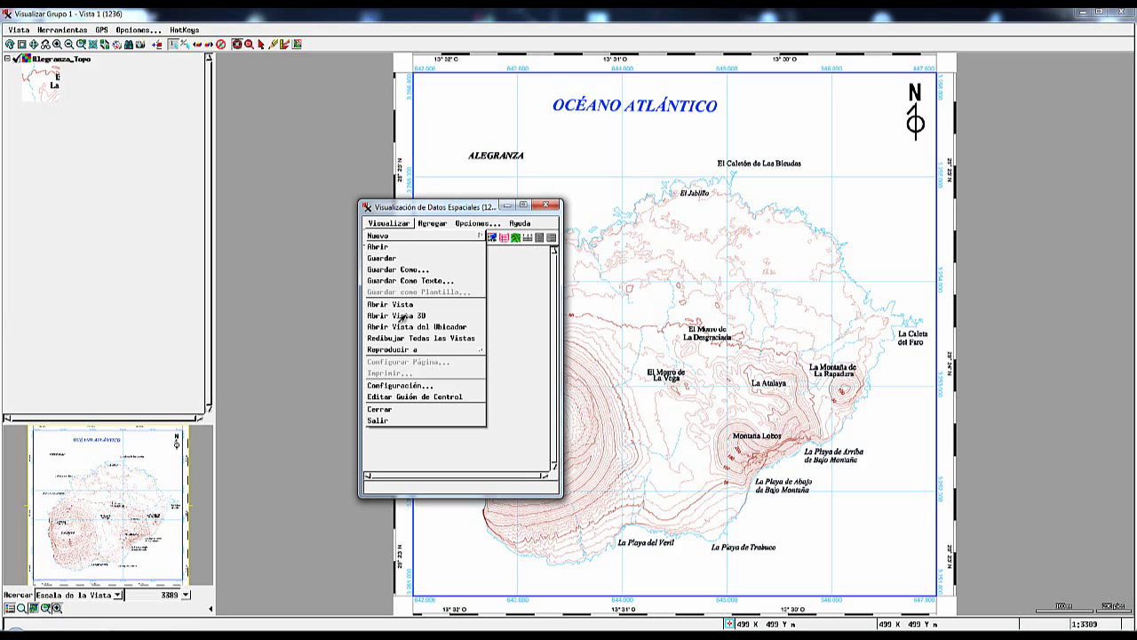
mouse_move(392, 353)
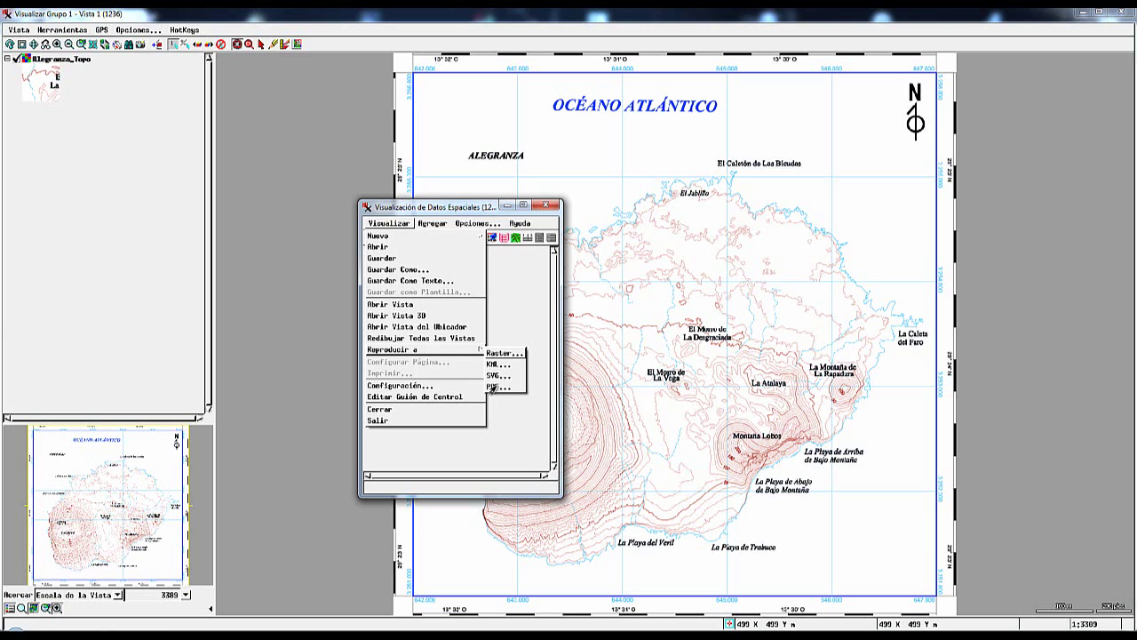
click(455, 209)
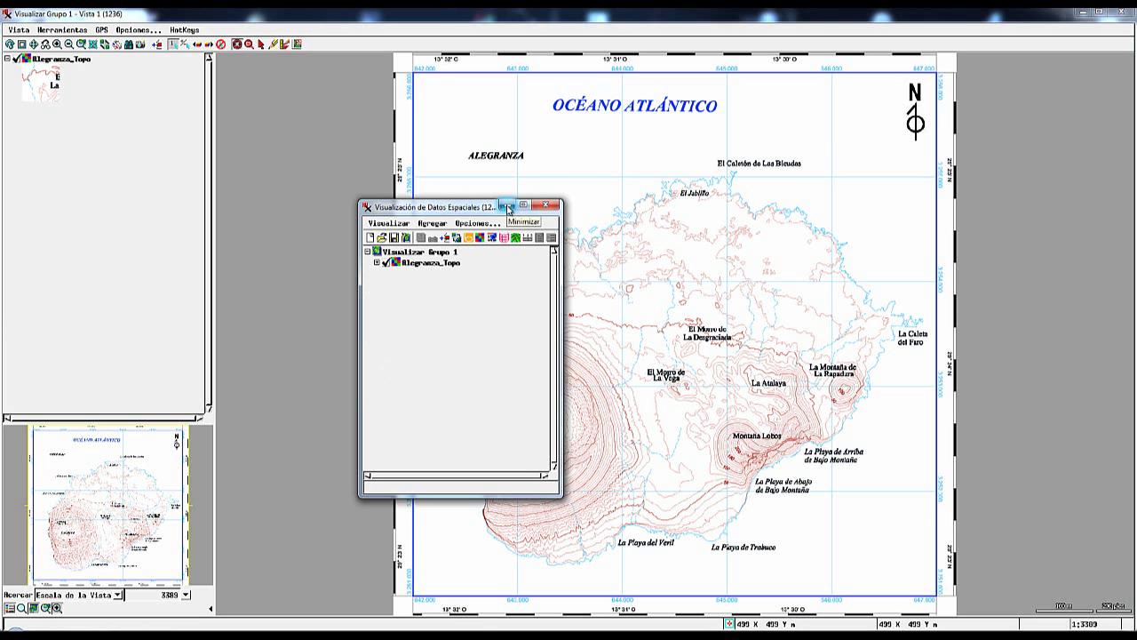
click(509, 208)
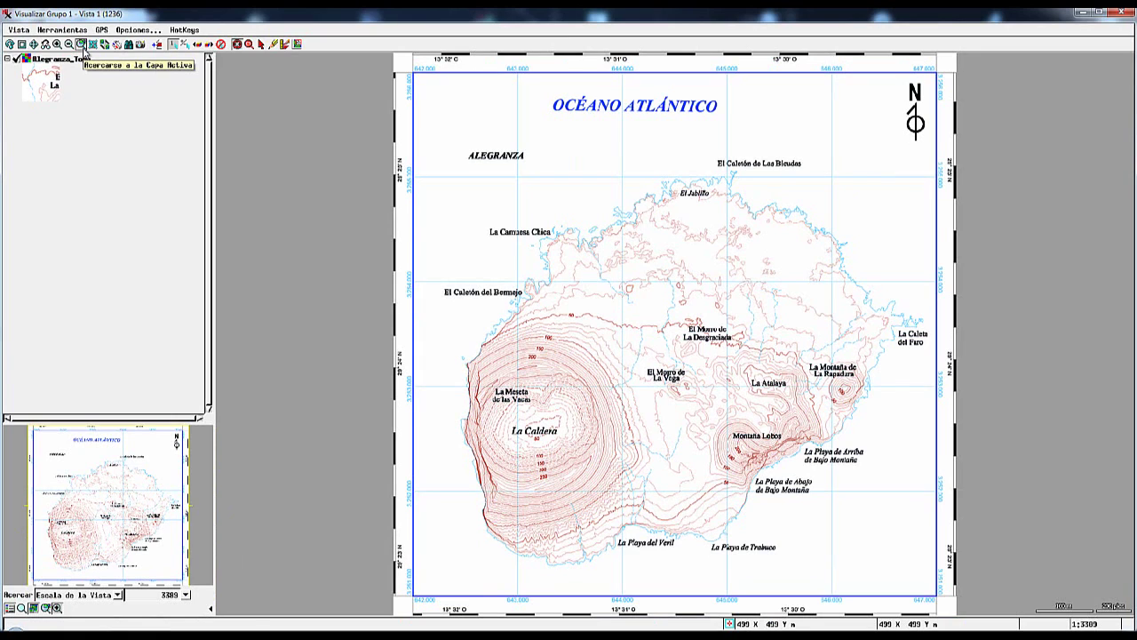
Activate the view's selection tool and set the marking mode to Conmutar Marcado.
click(72, 62)
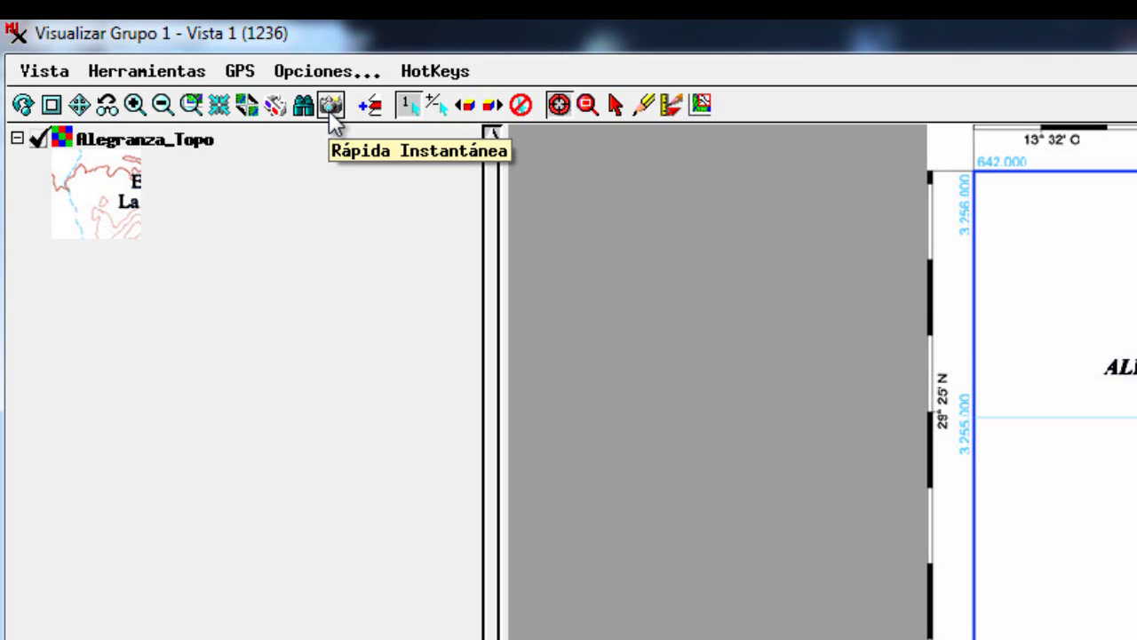
click(406, 108)
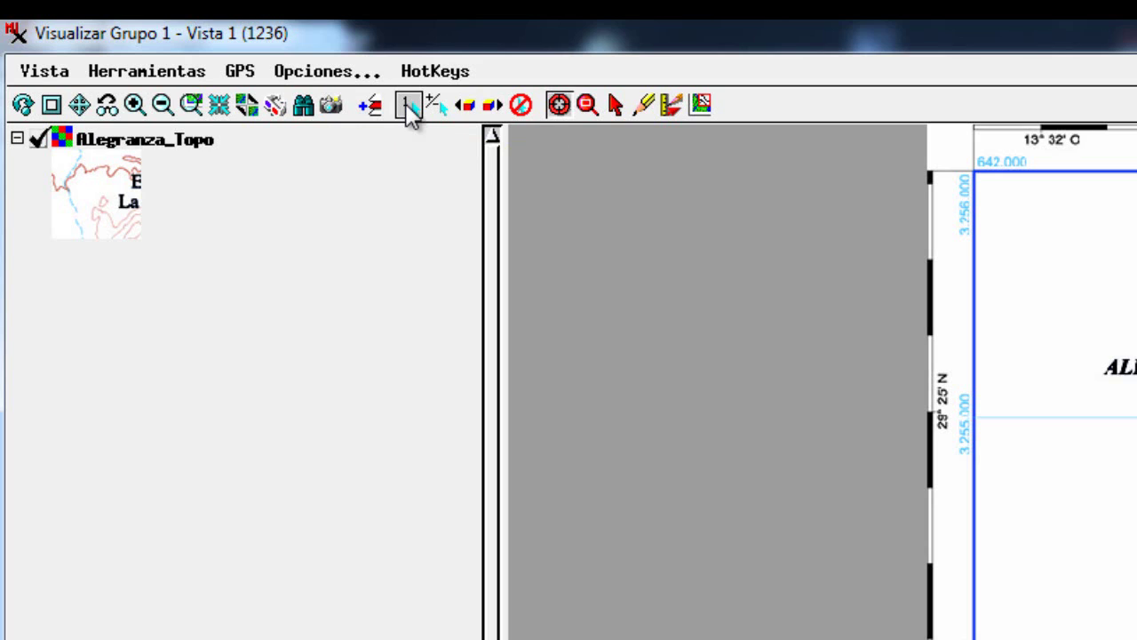
click(618, 111)
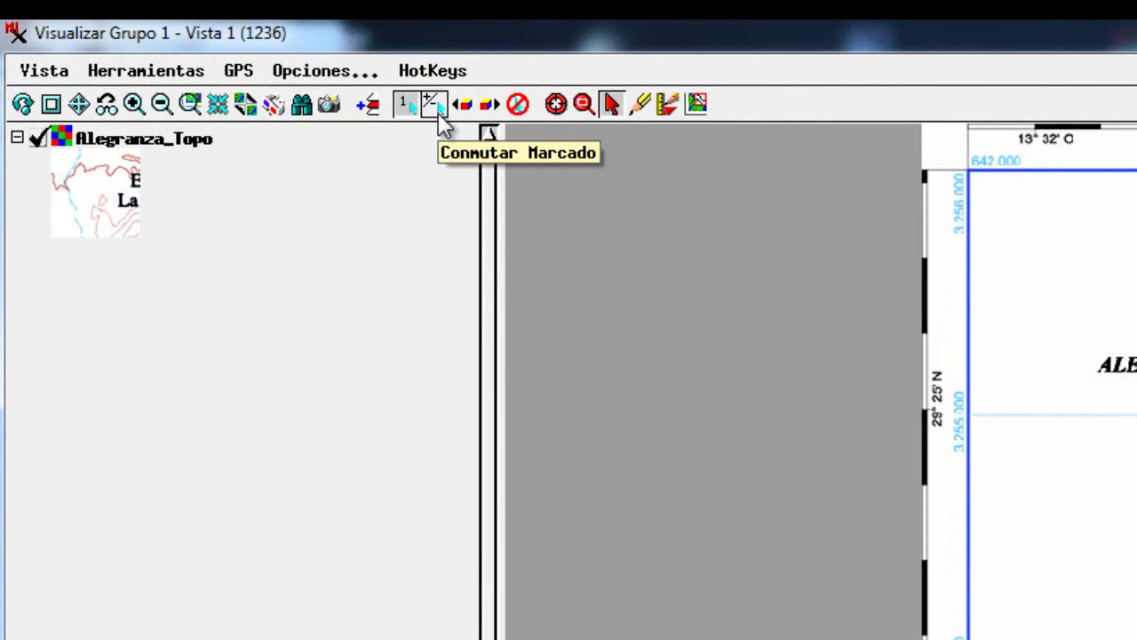
click(433, 104)
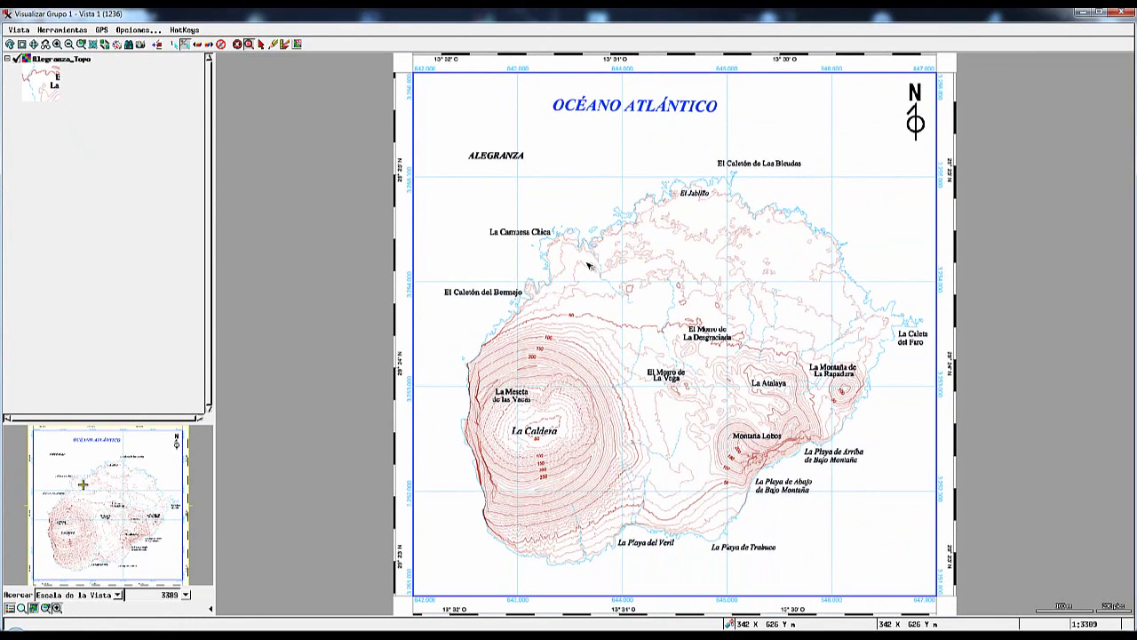
Zoom in with a zoom box on the northwest coast around La Camuesa Chica.
drag(475, 197, 736, 356)
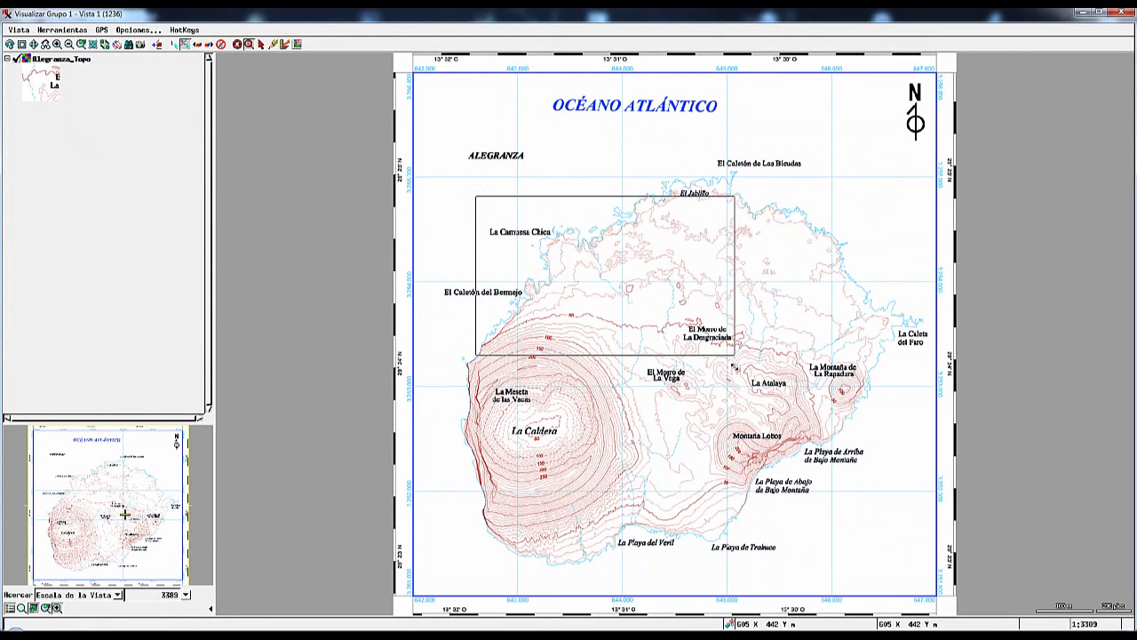
mouse_move(736, 355)
mouse_down()
mouse_move(580, 256)
mouse_move(726, 347)
mouse_up()
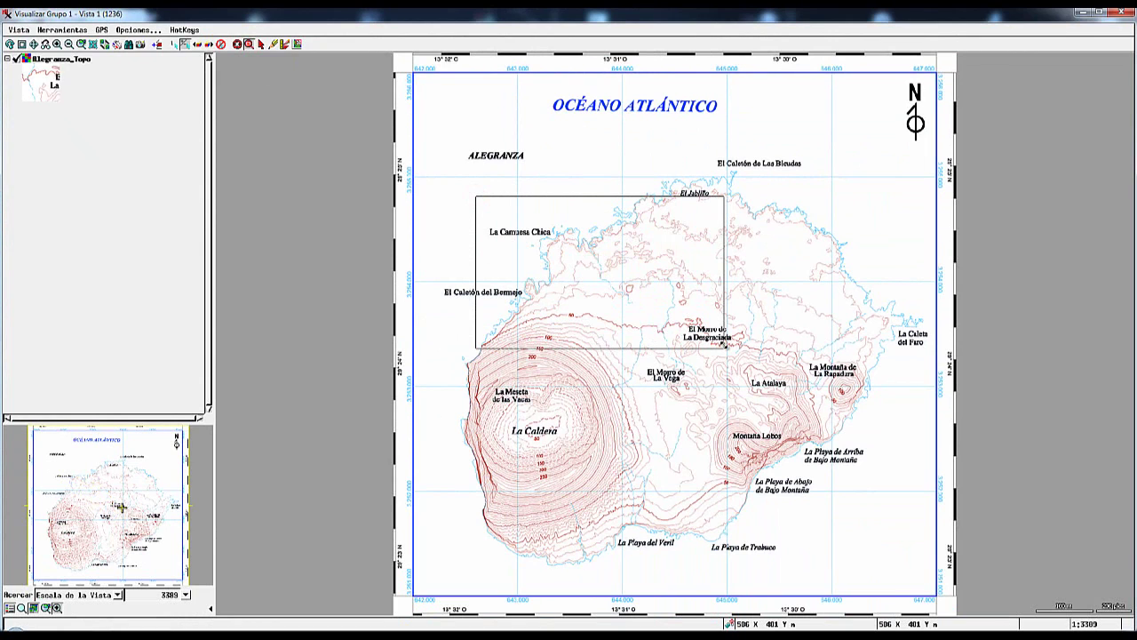
drag(726, 346, 727, 348)
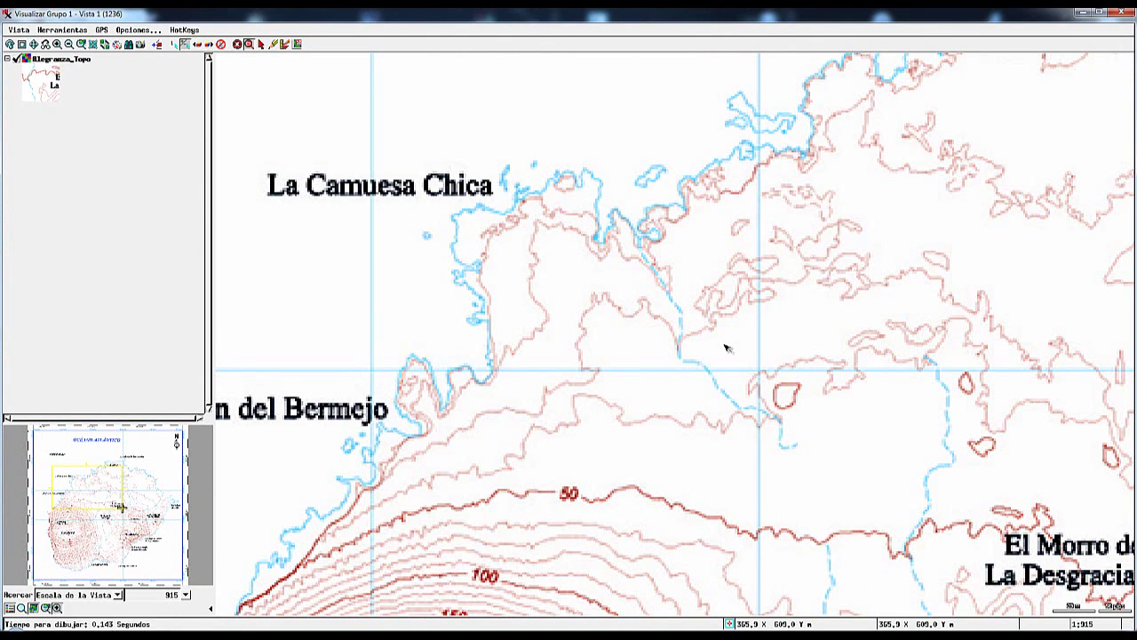
Pan the enlarged map around the island via La Caldera, La Playa del Veril and La Caleta del Faro to El Caletón de Las Bicudas.
click(238, 50)
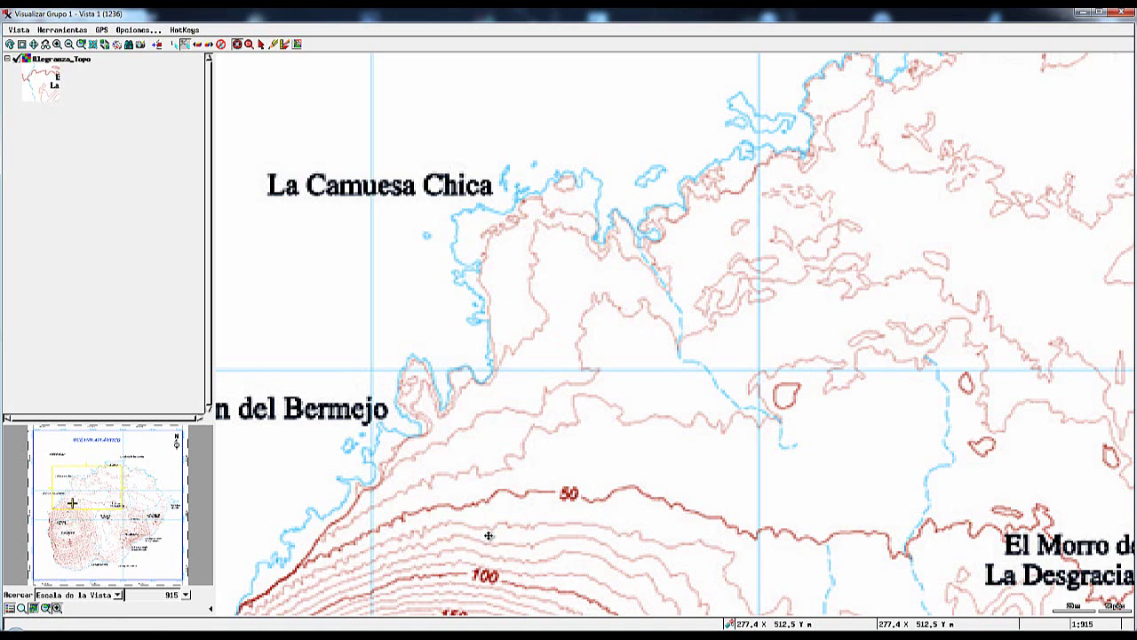
drag(488, 534, 829, 104)
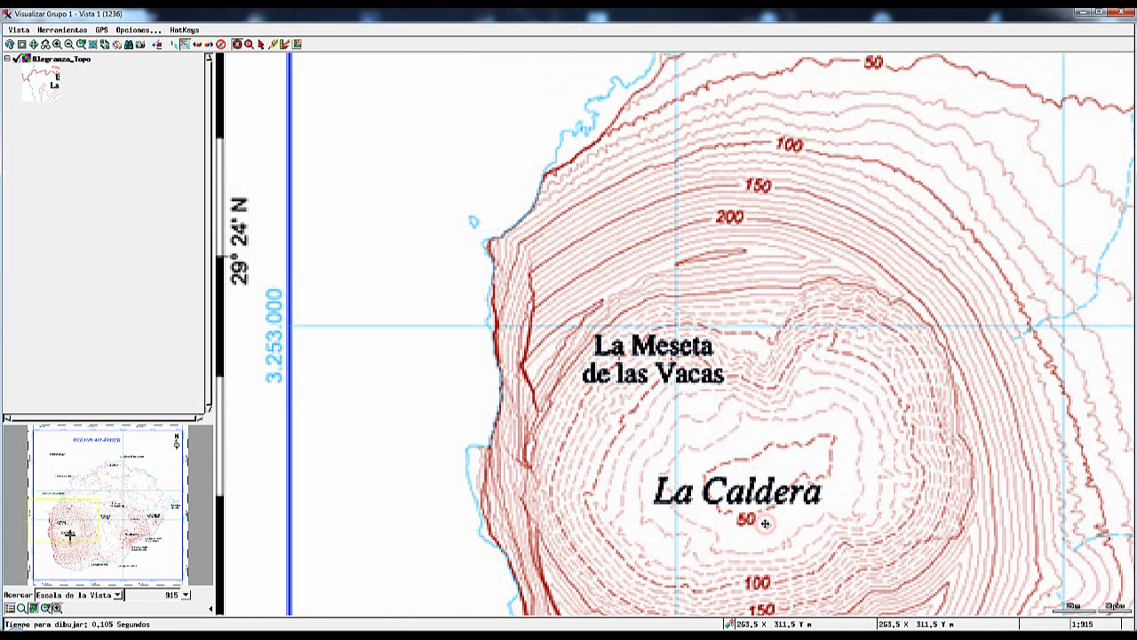
drag(765, 523, 305, 116)
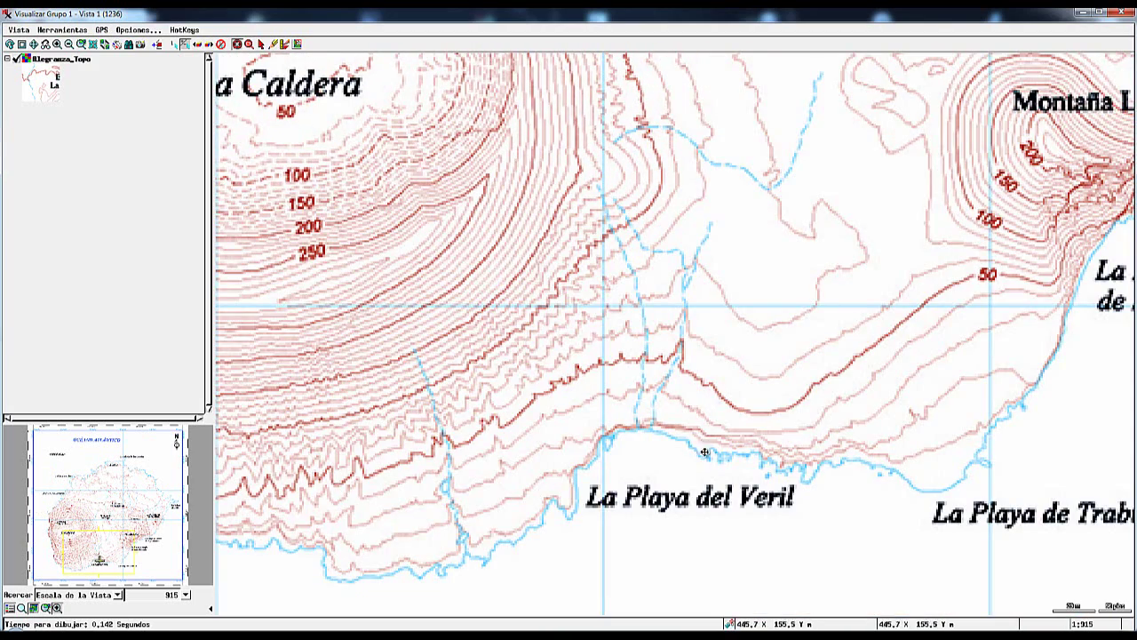
drag(725, 458, 791, 306)
drag(952, 128, 478, 478)
drag(851, 210, 552, 468)
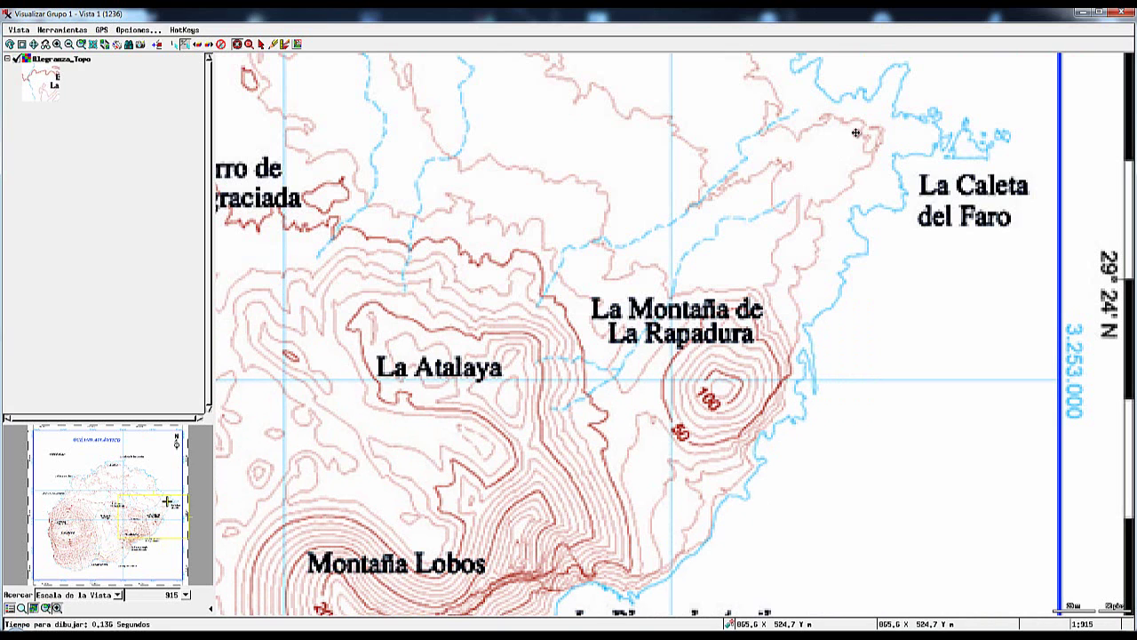
scroll(855, 133, up, 3)
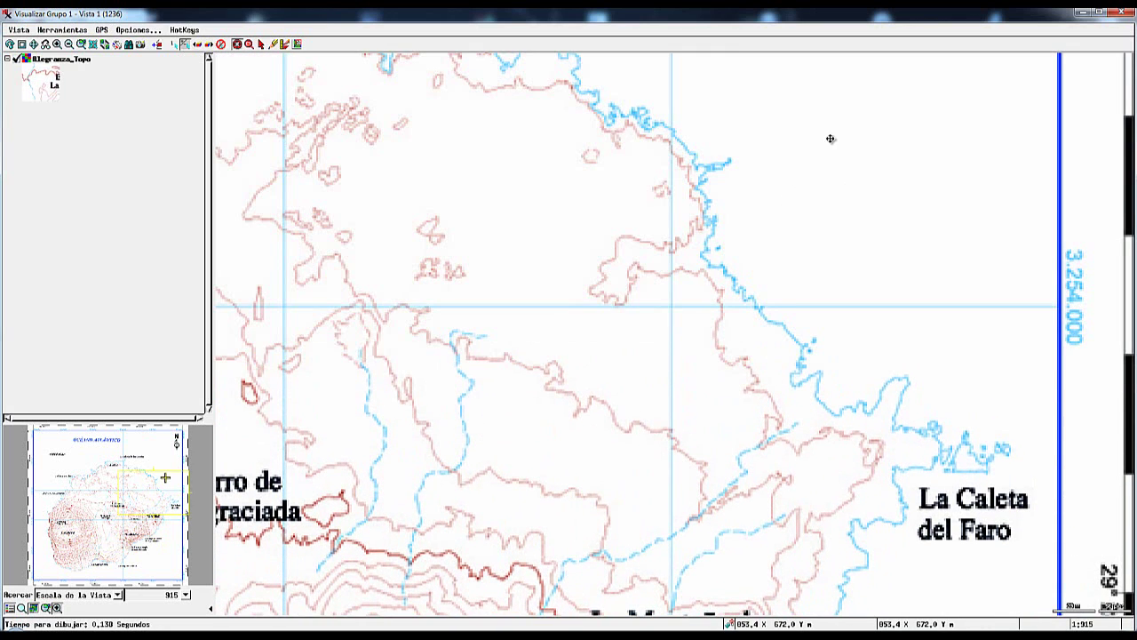
scroll(797, 183, up, 3)
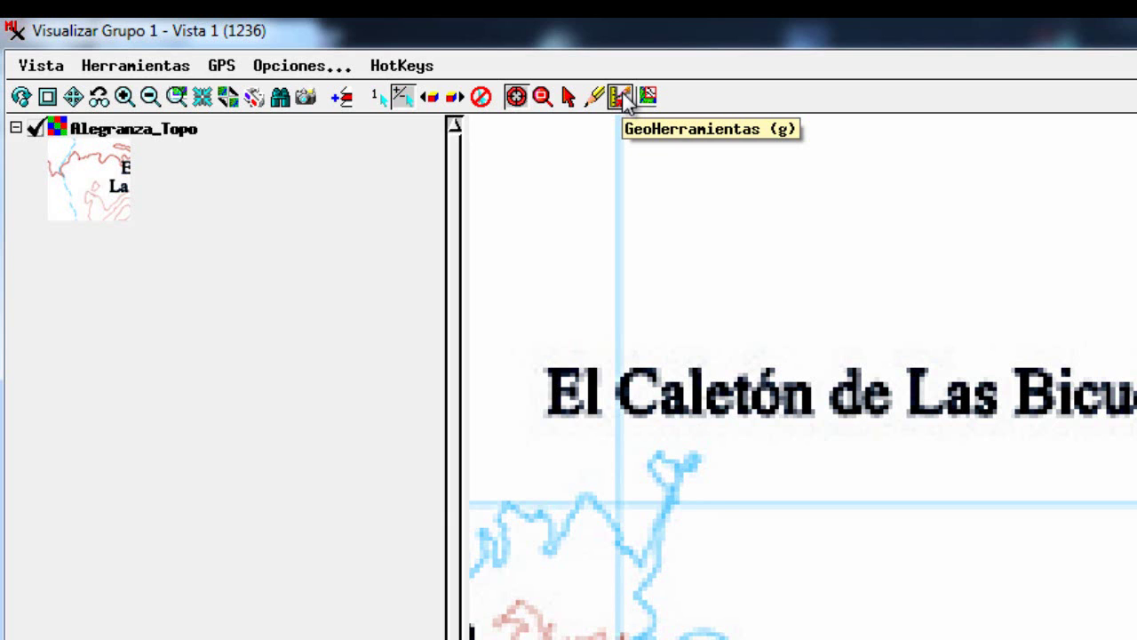
Measure the position of a single point on the coastal tip below El Caletón de Las Bicudas with the GeoHerramientas toolbox and clear it.
click(622, 95)
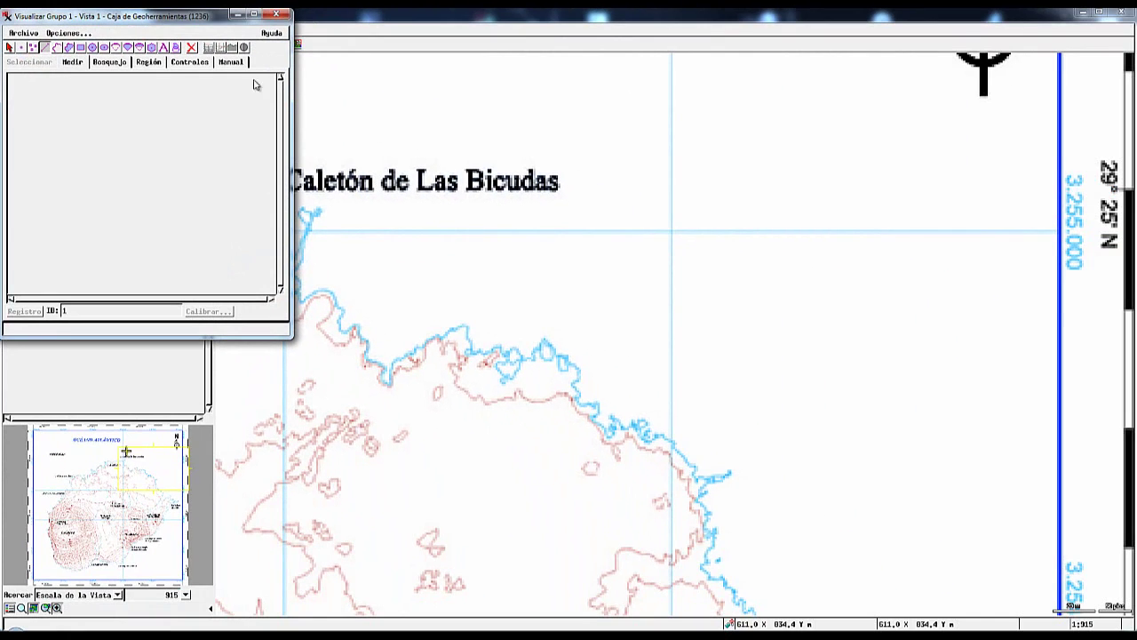
drag(149, 17, 531, 266)
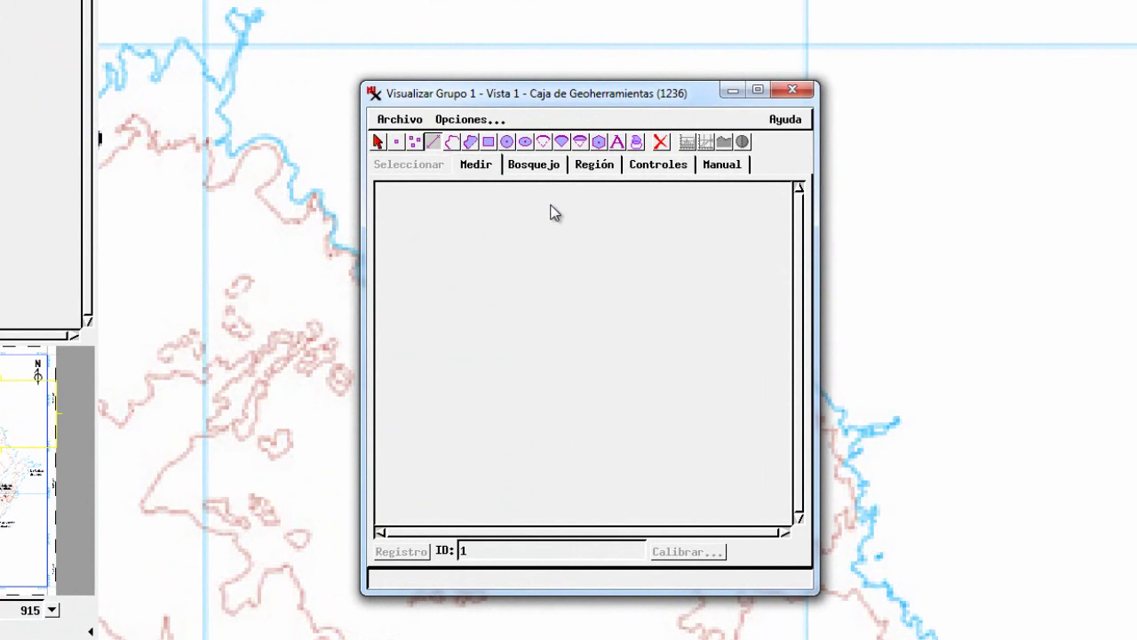
click(397, 144)
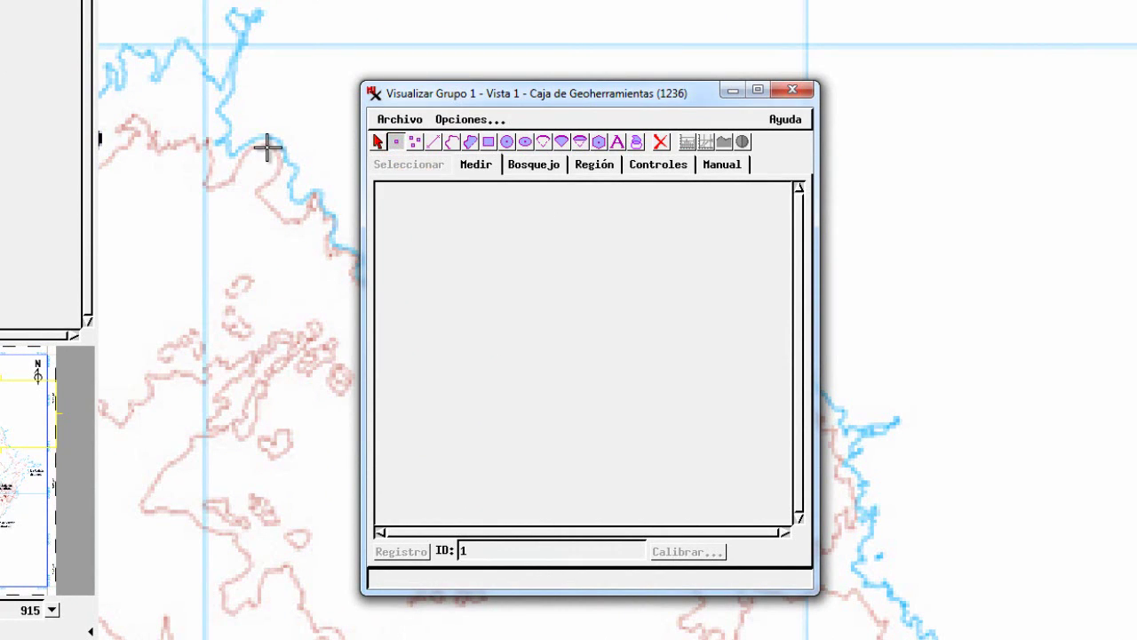
click(260, 11)
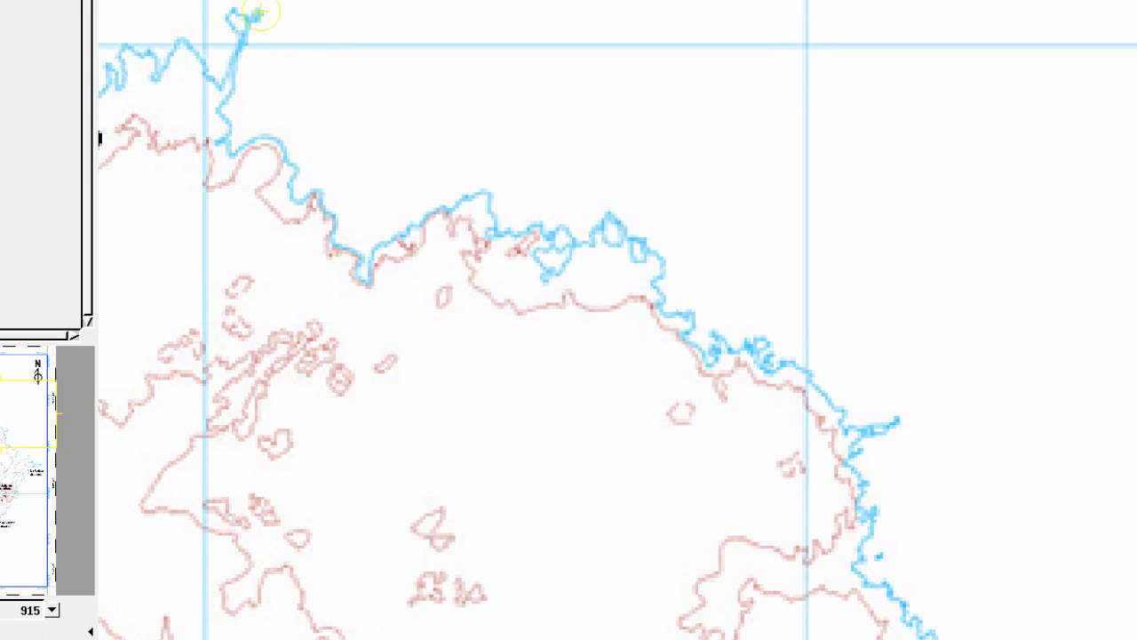
mouse_move(294, 635)
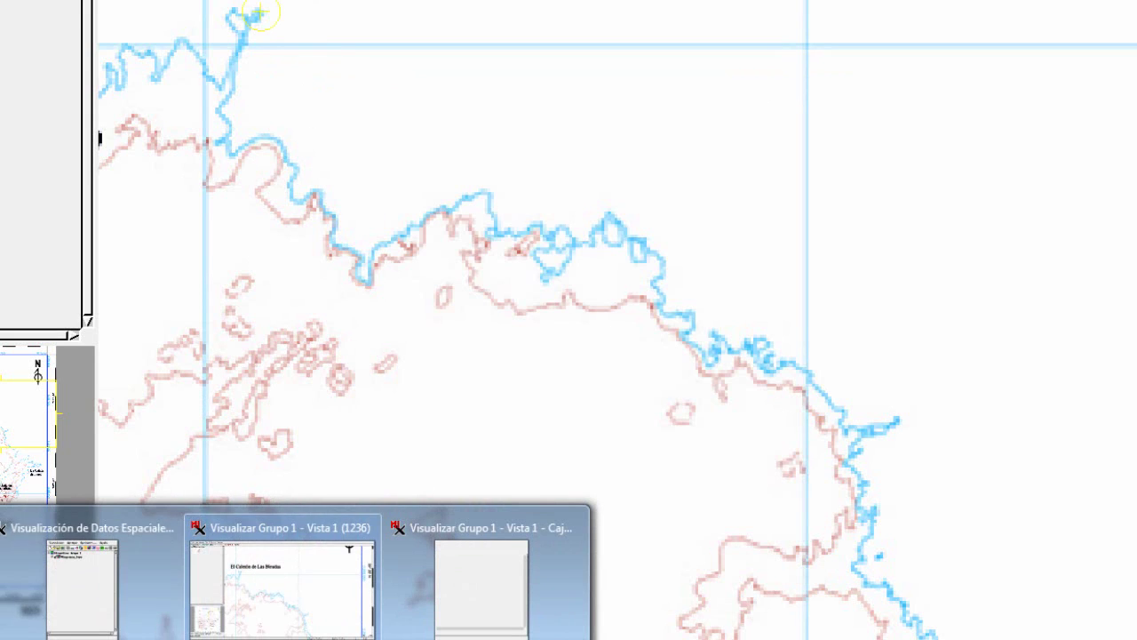
click(490, 611)
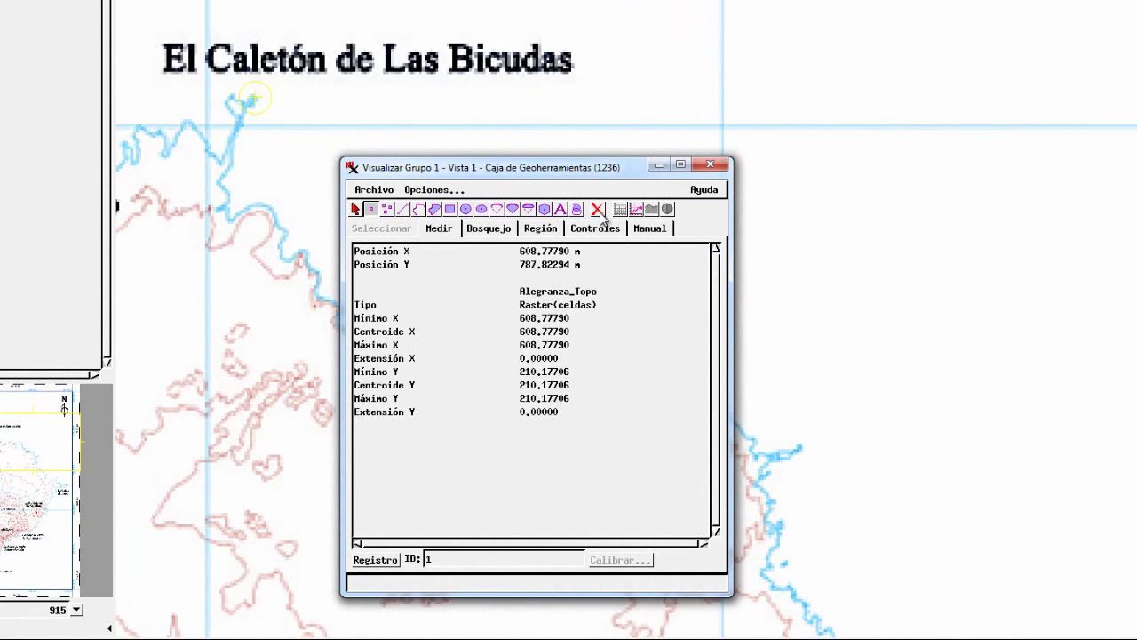
click(599, 210)
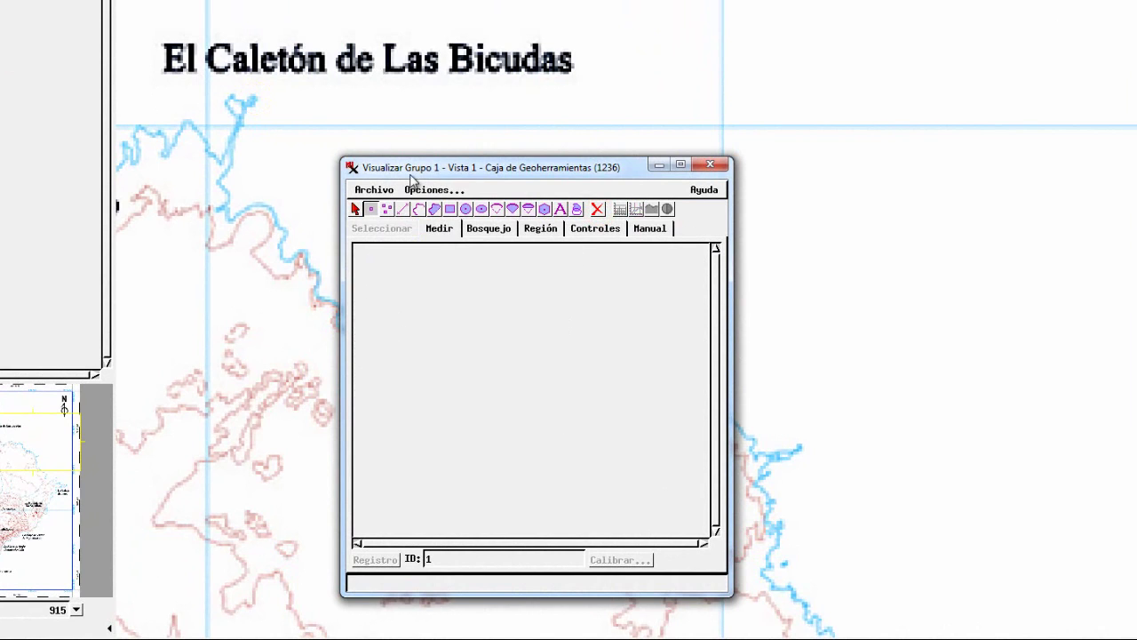
drag(417, 167, 688, 84)
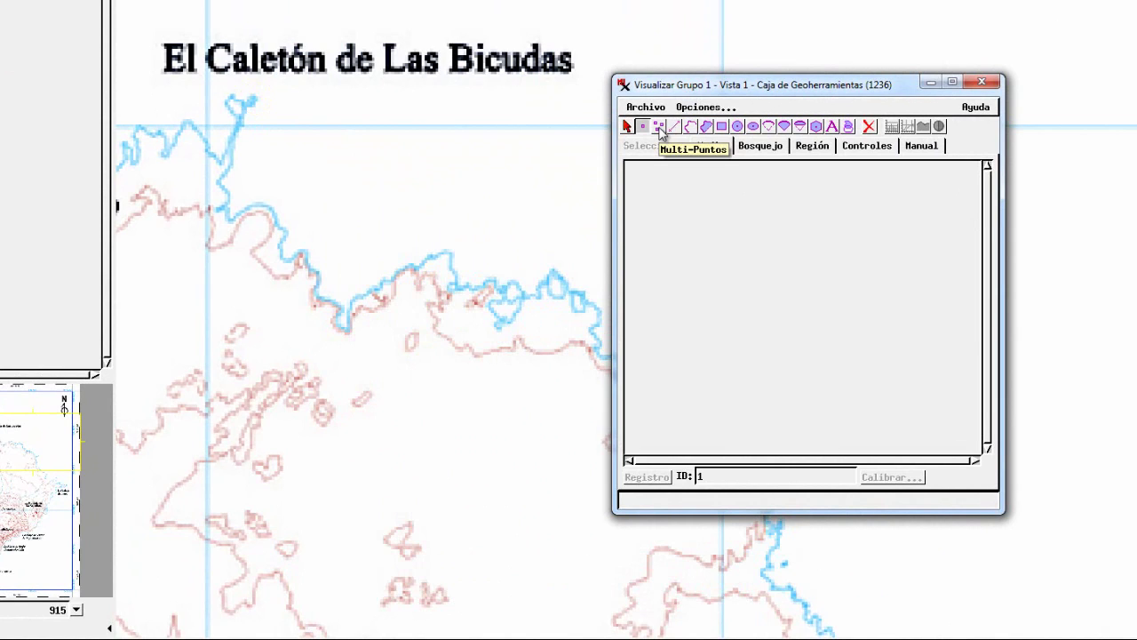
Measure a set of three points on the coastal tip below El Caletón de Las Bicudas with the Multi-Puntos geotool, and close the toolbox.
click(659, 127)
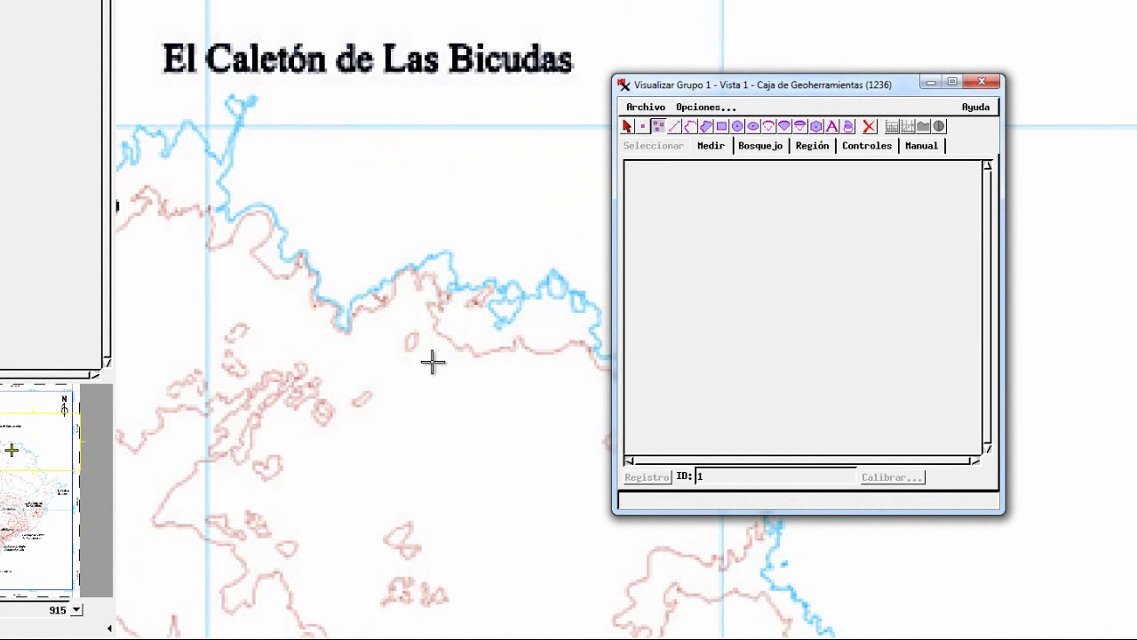
click(219, 162)
click(245, 104)
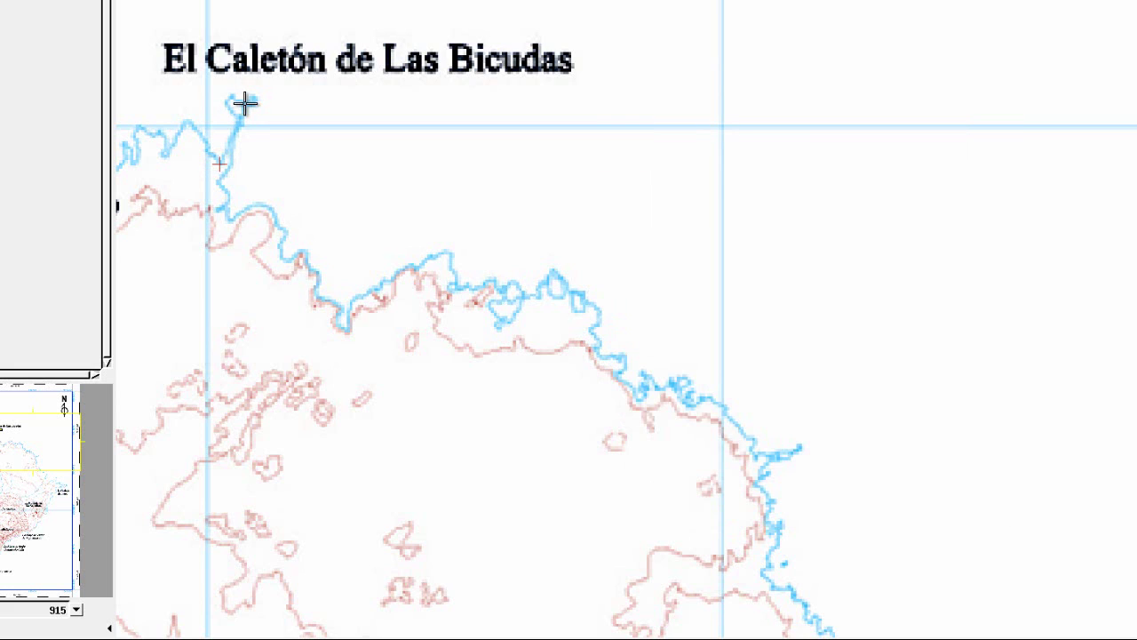
click(221, 183)
mouse_move(235, 624)
click(444, 569)
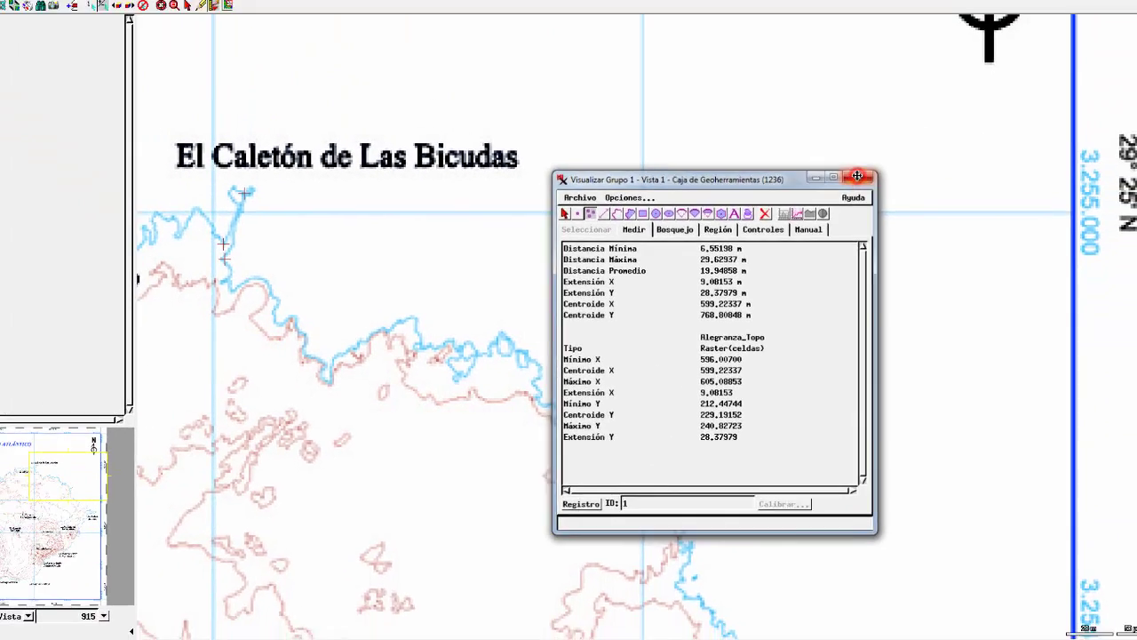
click(833, 95)
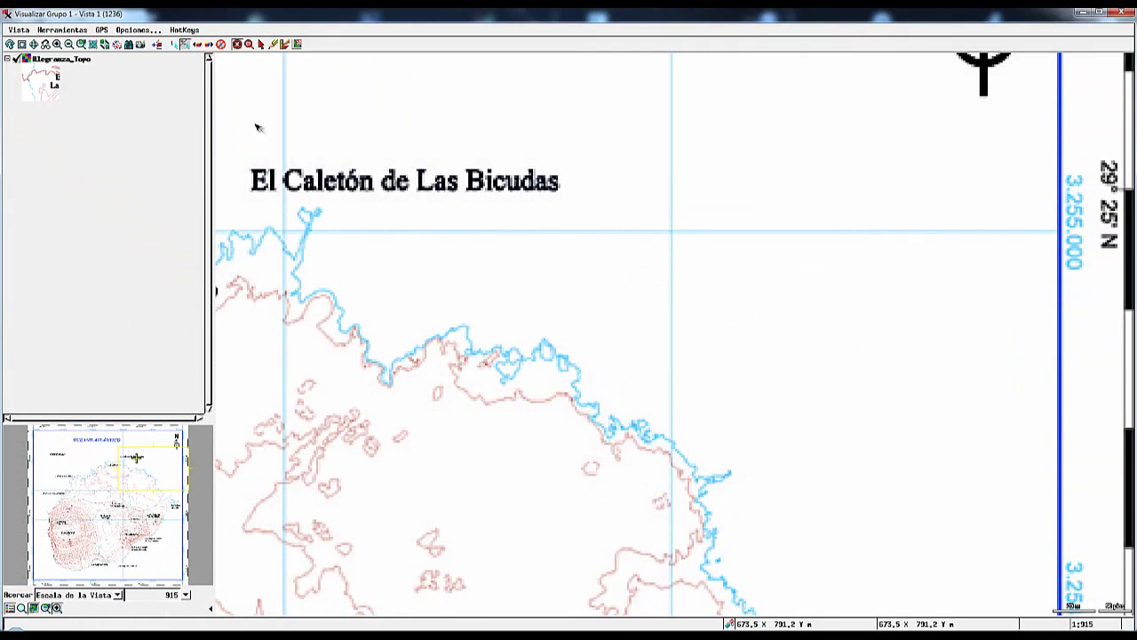
Add the Alegranza extract raster from Georef_Alegranza.rvc in the 0_Material\Alegranza folder to Visualizar Grupo 1, acknowledging the georeferencing warning.
click(33, 44)
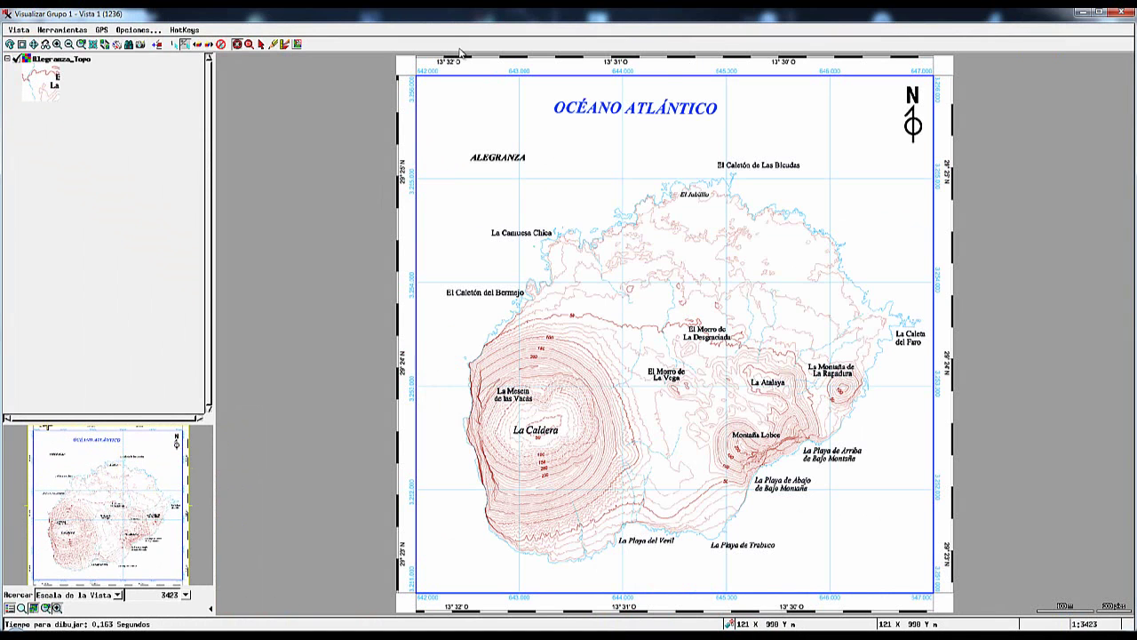
mouse_move(204, 633)
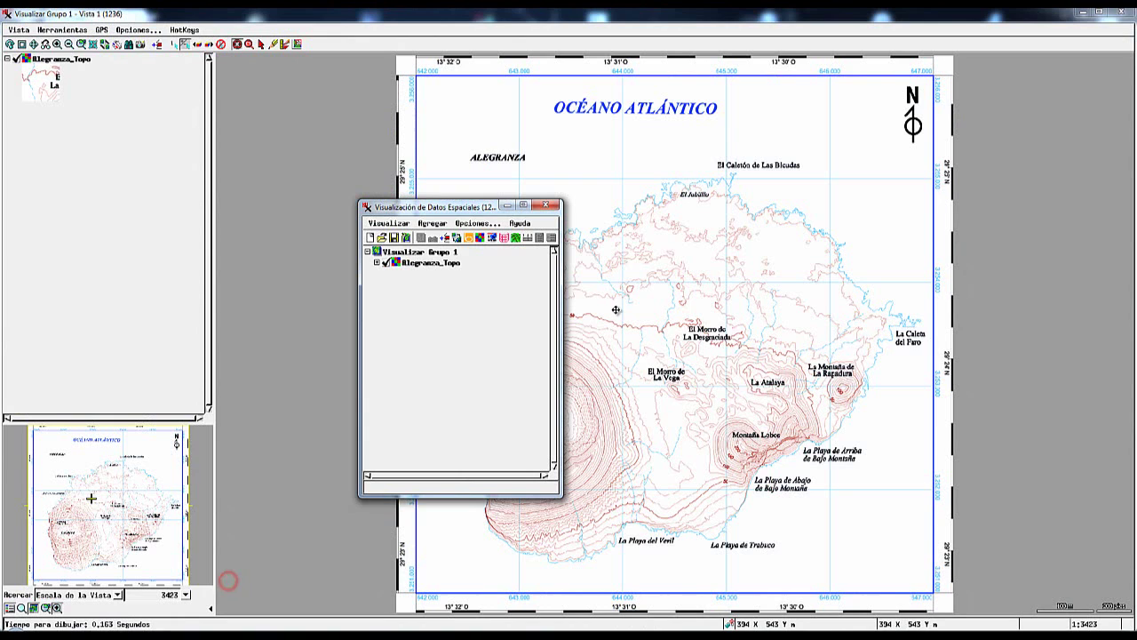
click(445, 237)
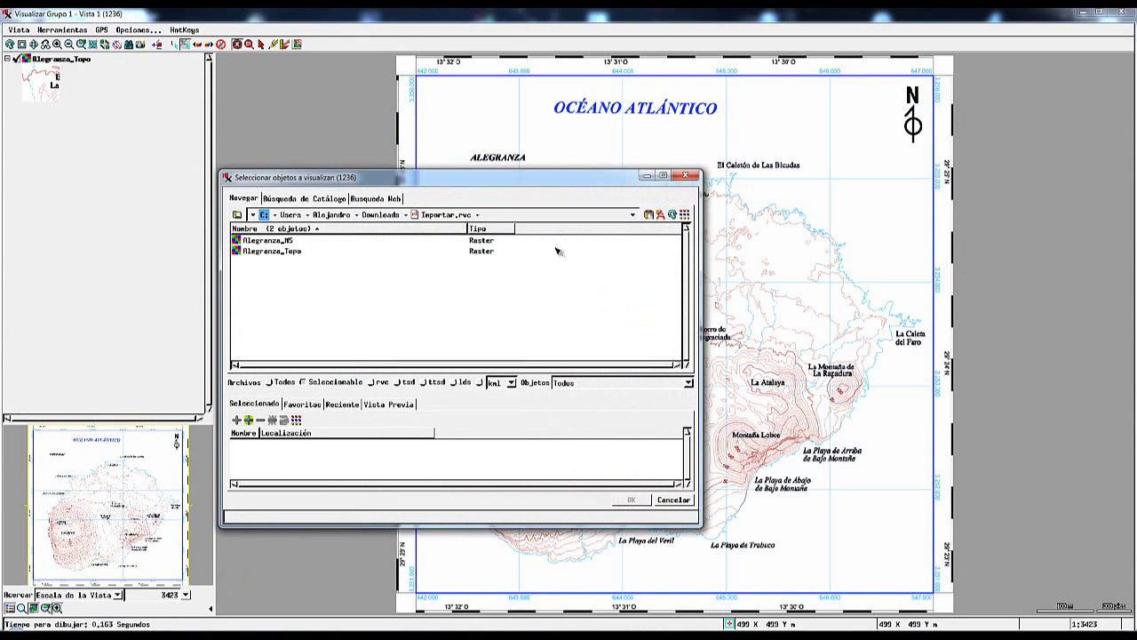
click(634, 214)
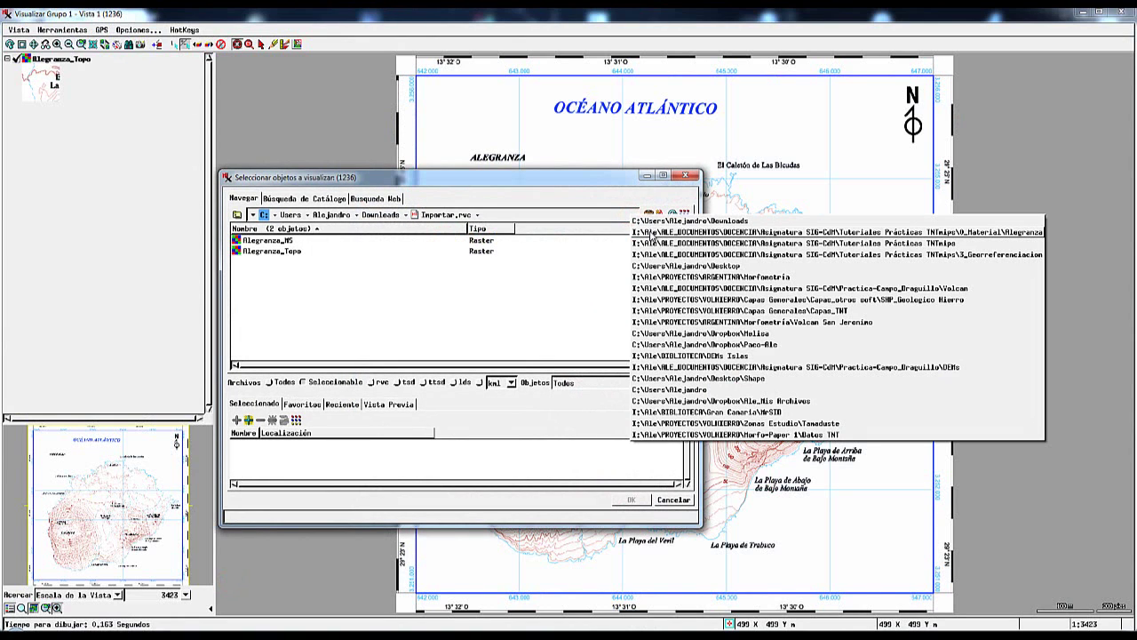
click(654, 233)
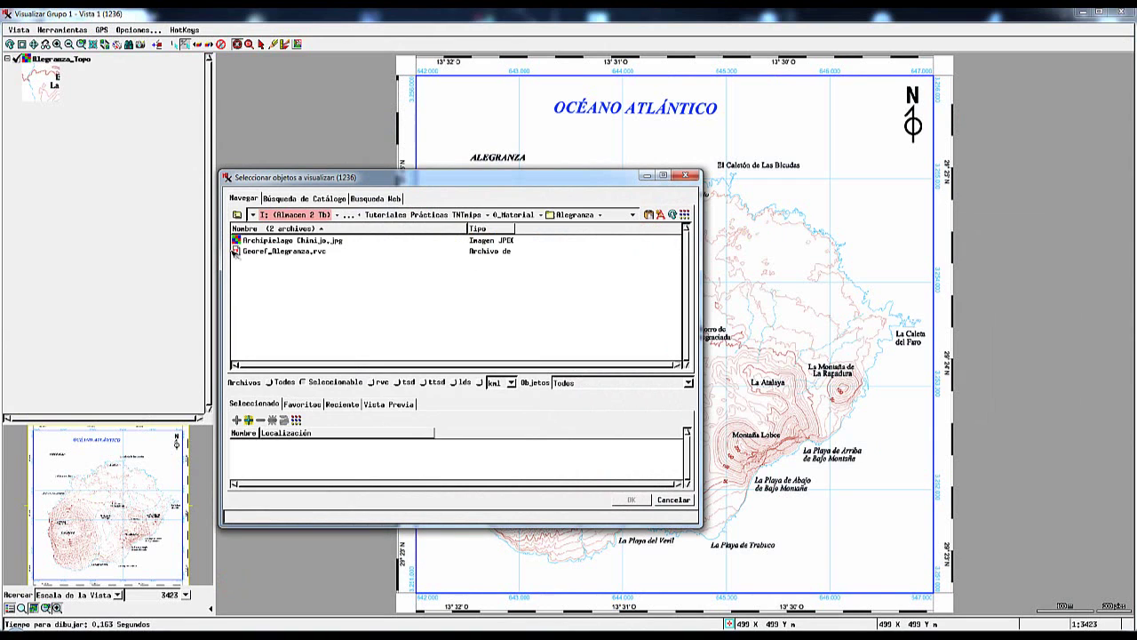
double_click(235, 252)
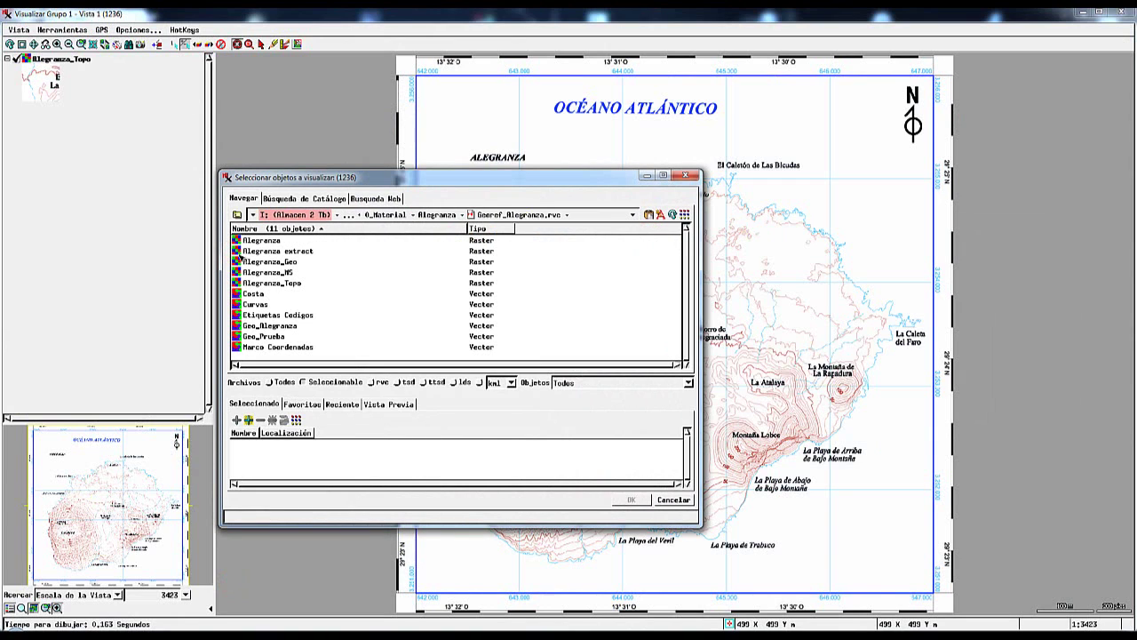
double_click(238, 252)
click(630, 499)
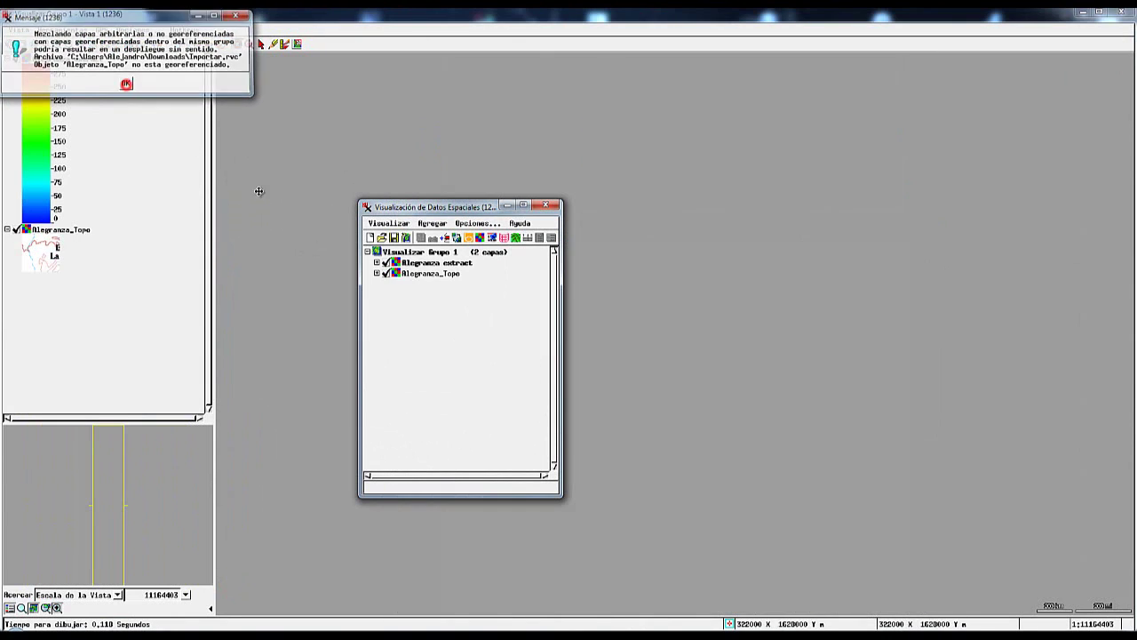
click(126, 83)
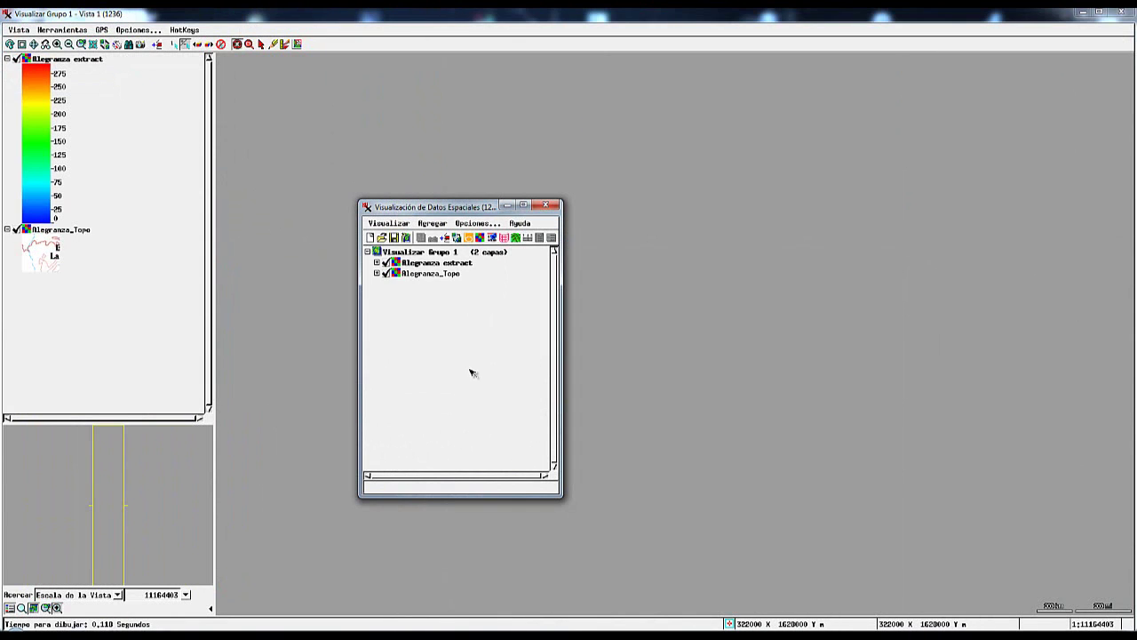
Check the source files of the two layers and remove the non-georeferenced Alegranza_Topo layer from the display group.
click(411, 275)
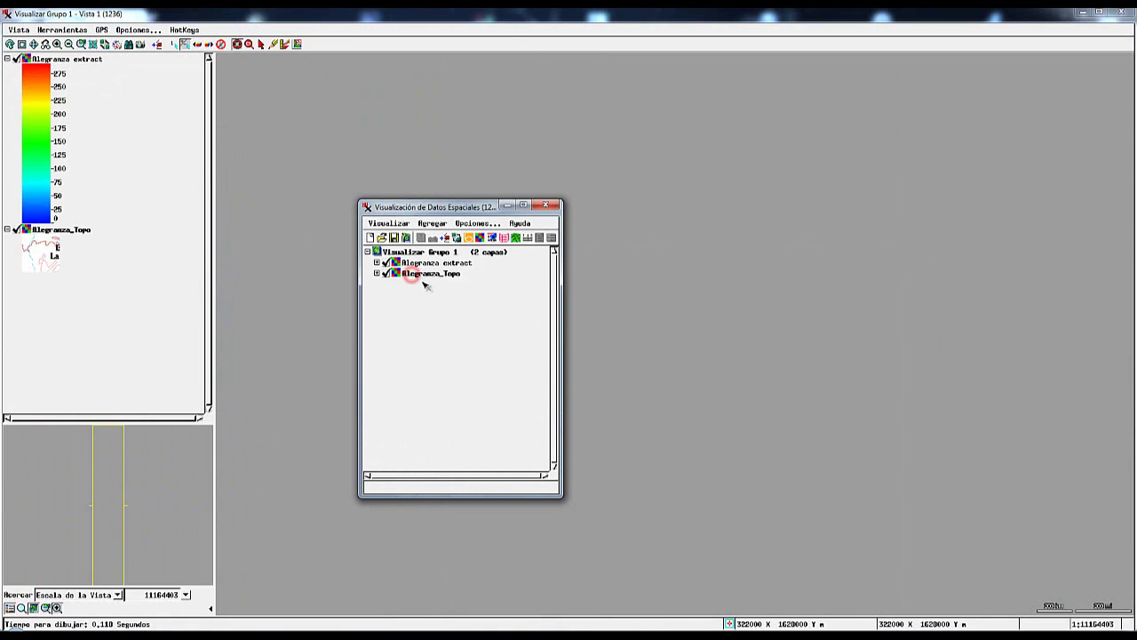
mouse_move(457, 276)
click(433, 263)
mouse_move(463, 265)
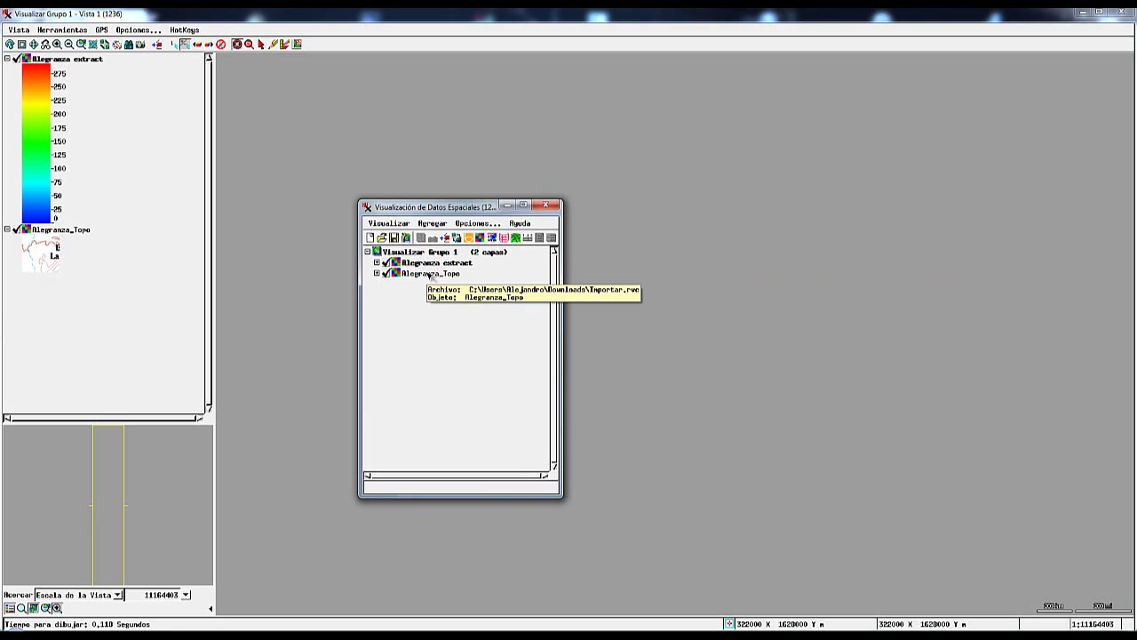
click(431, 275)
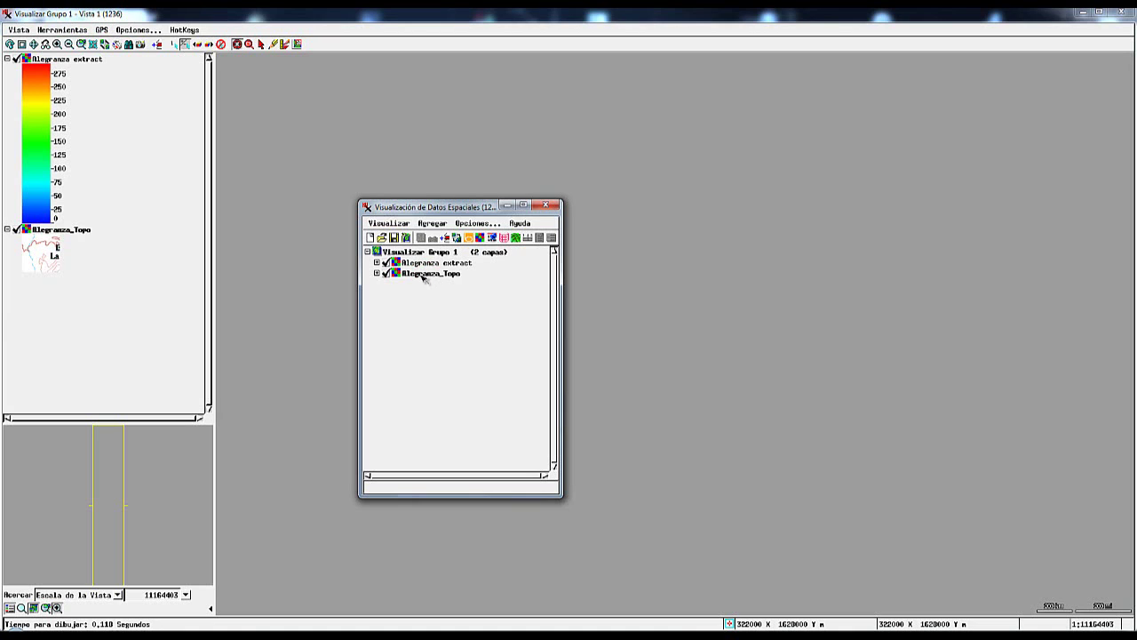
right_click(408, 276)
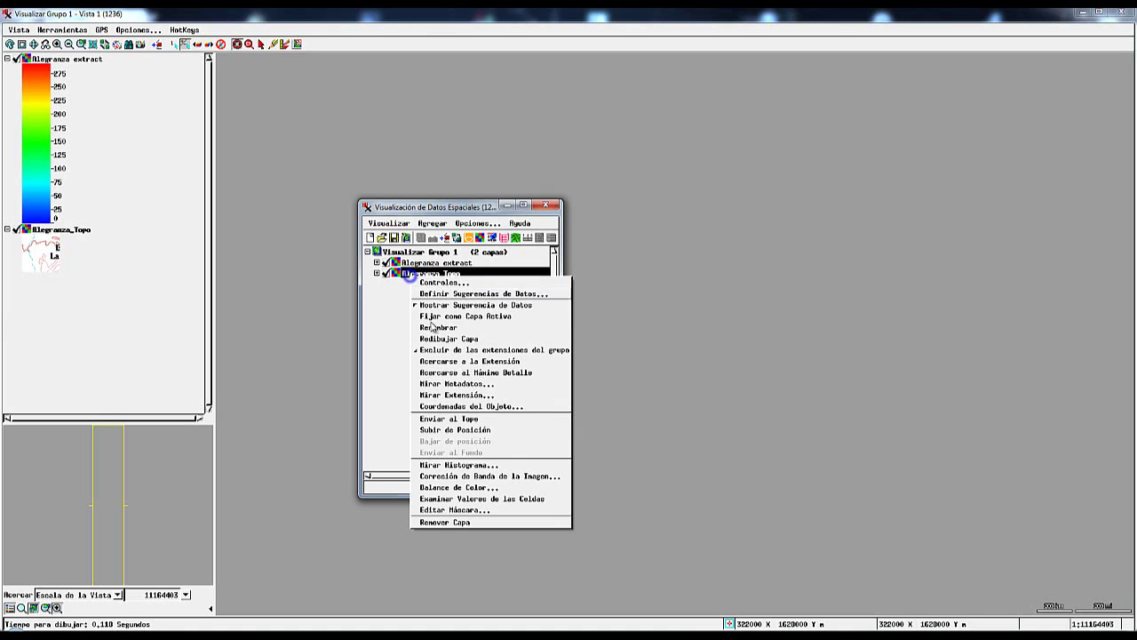
click(446, 522)
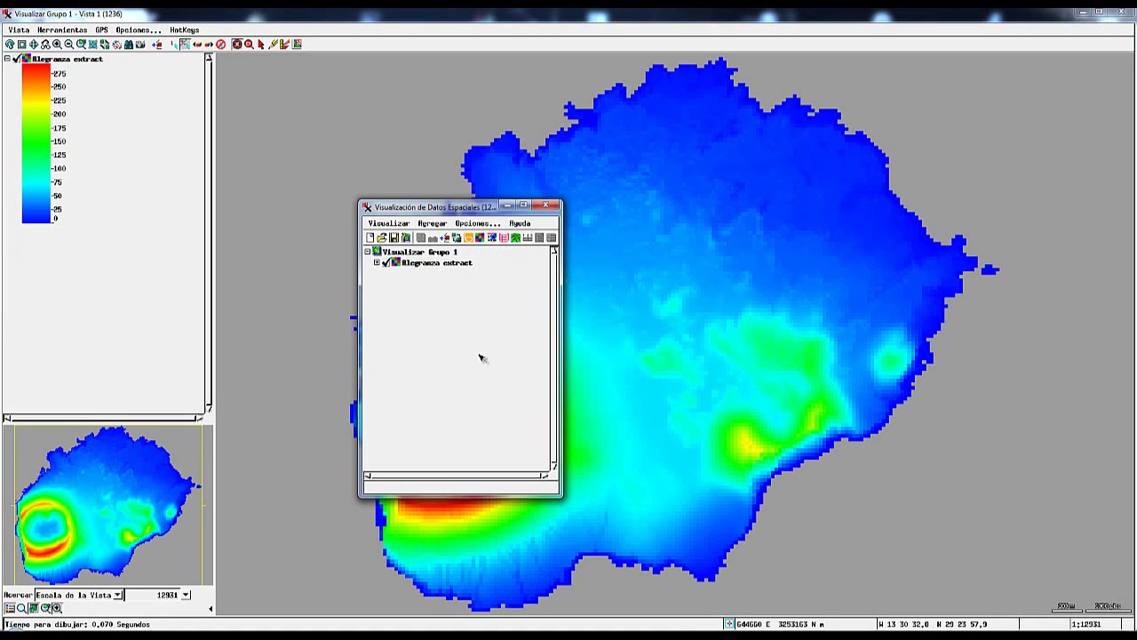
Draw a straight GeoHerramientas line about 4050 m long from the southwest coast across the crater to the northeast coast.
drag(475, 212, 311, 109)
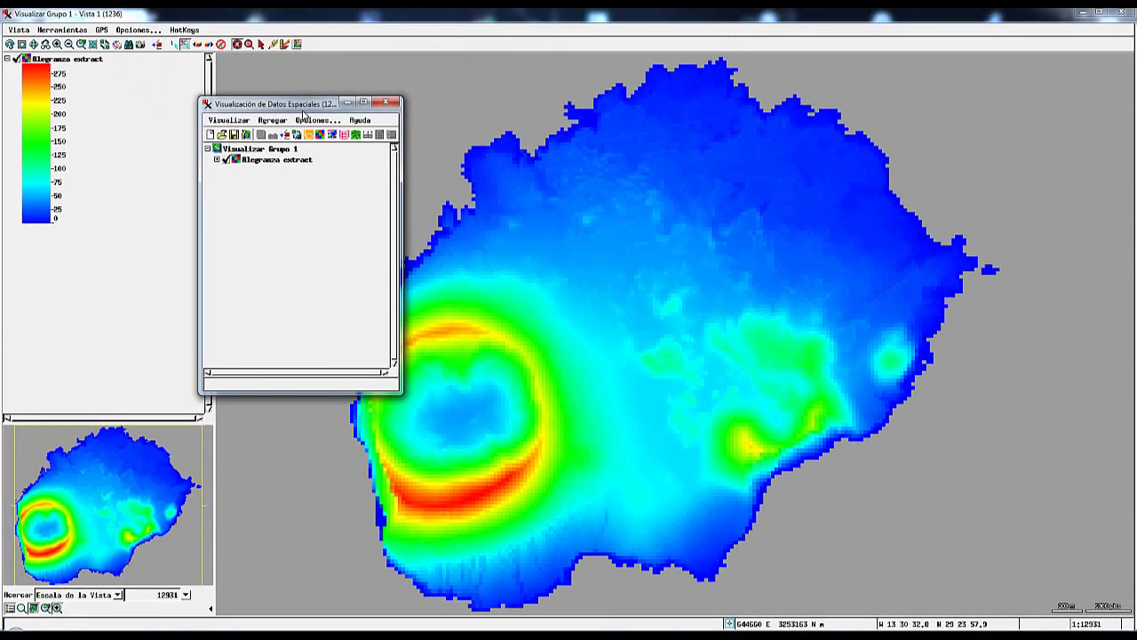
click(207, 43)
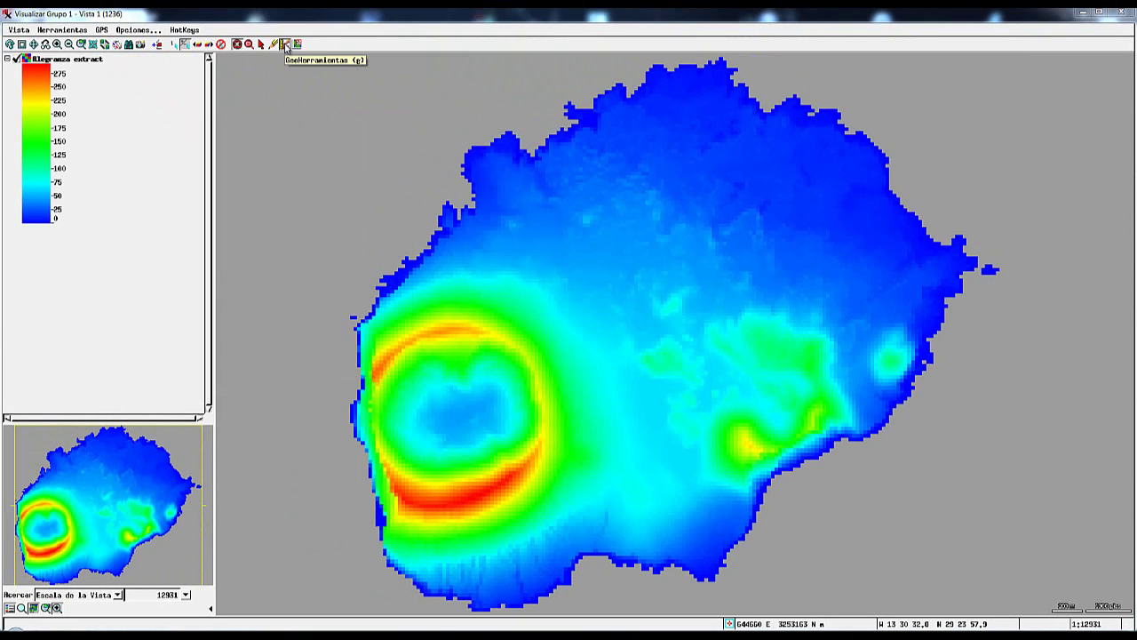
click(286, 47)
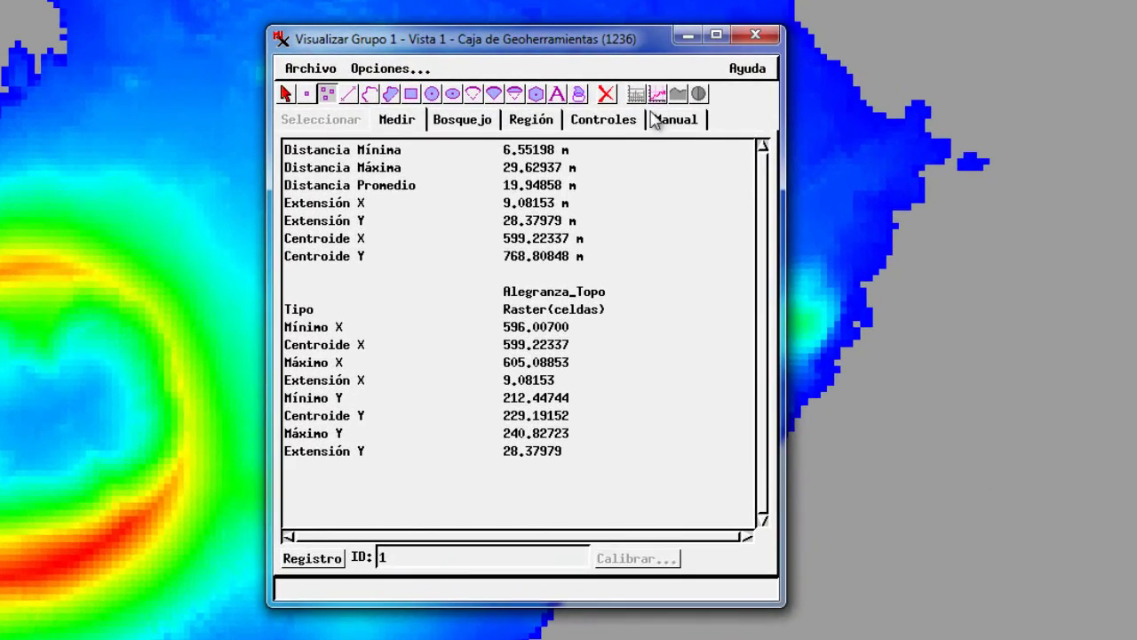
click(349, 94)
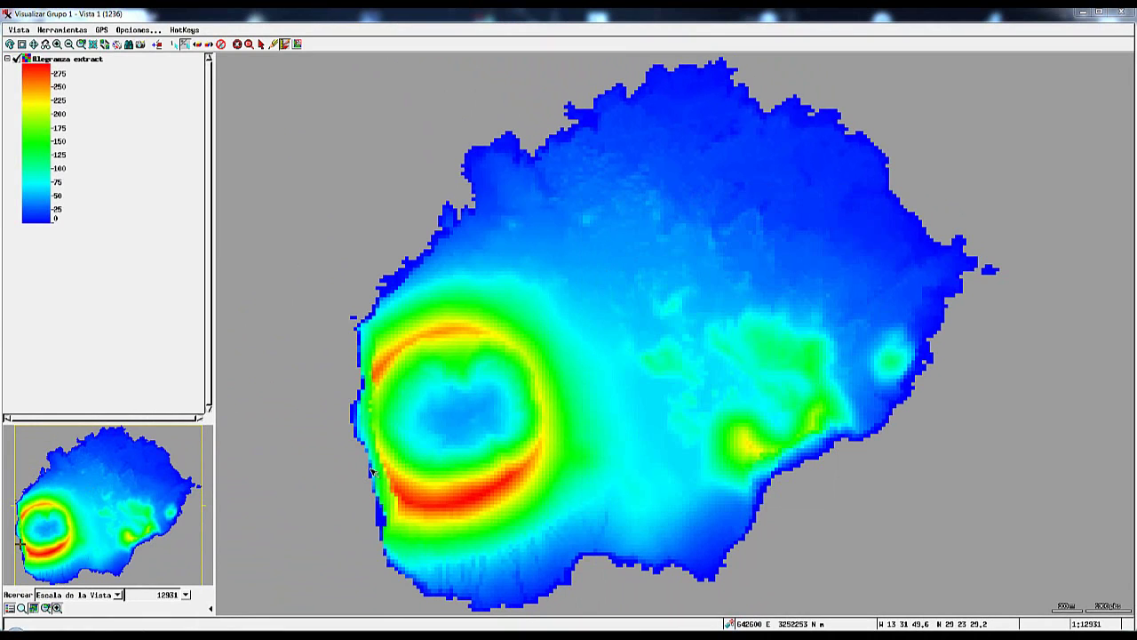
click(373, 468)
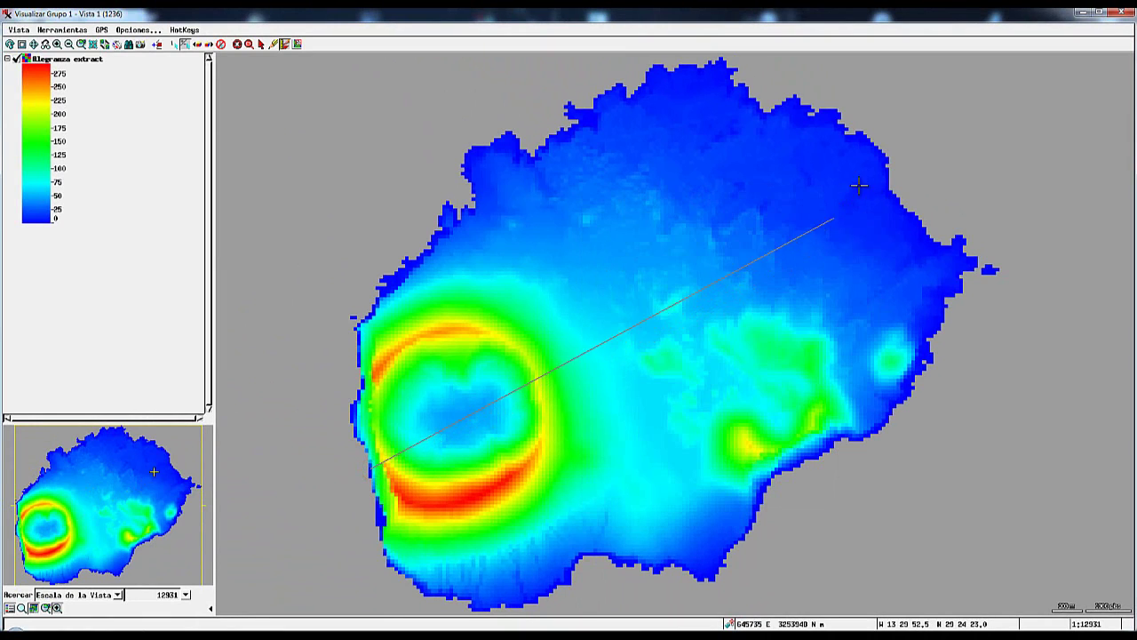
right_click(883, 147)
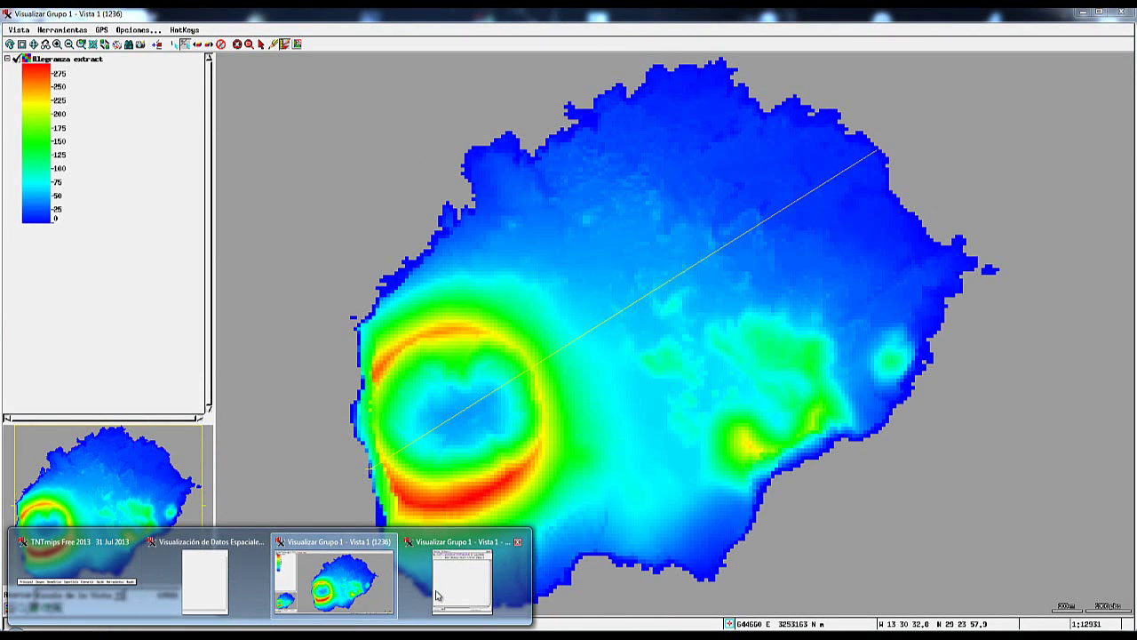
Open the profile view of the drawn line, shrink it beside the map and query a point near the profile's northeastern end.
click(437, 596)
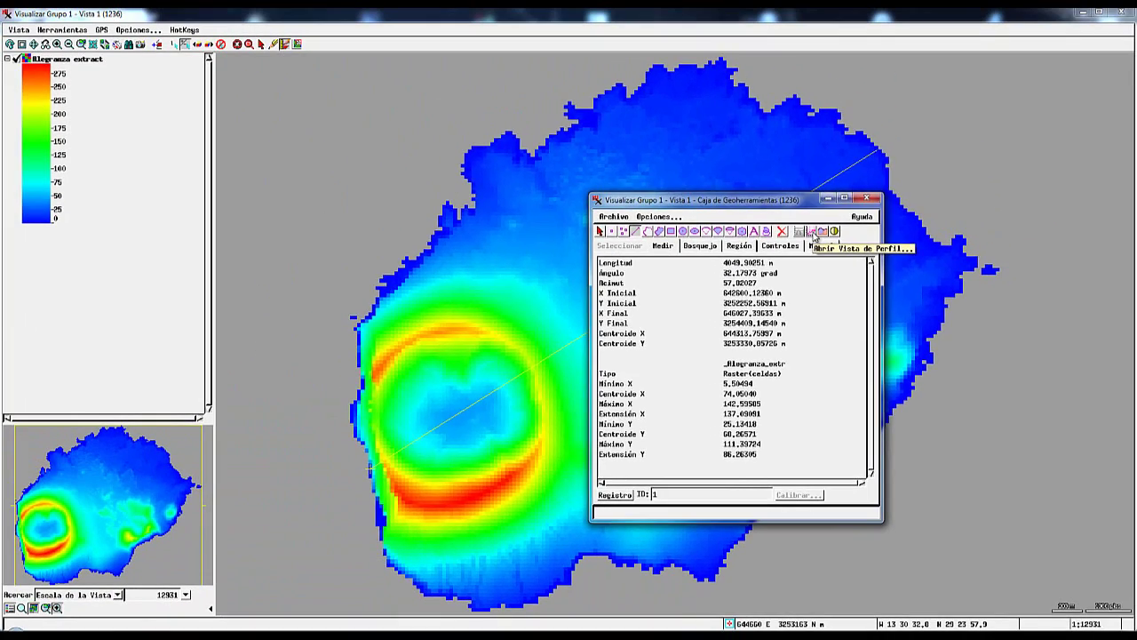
click(737, 100)
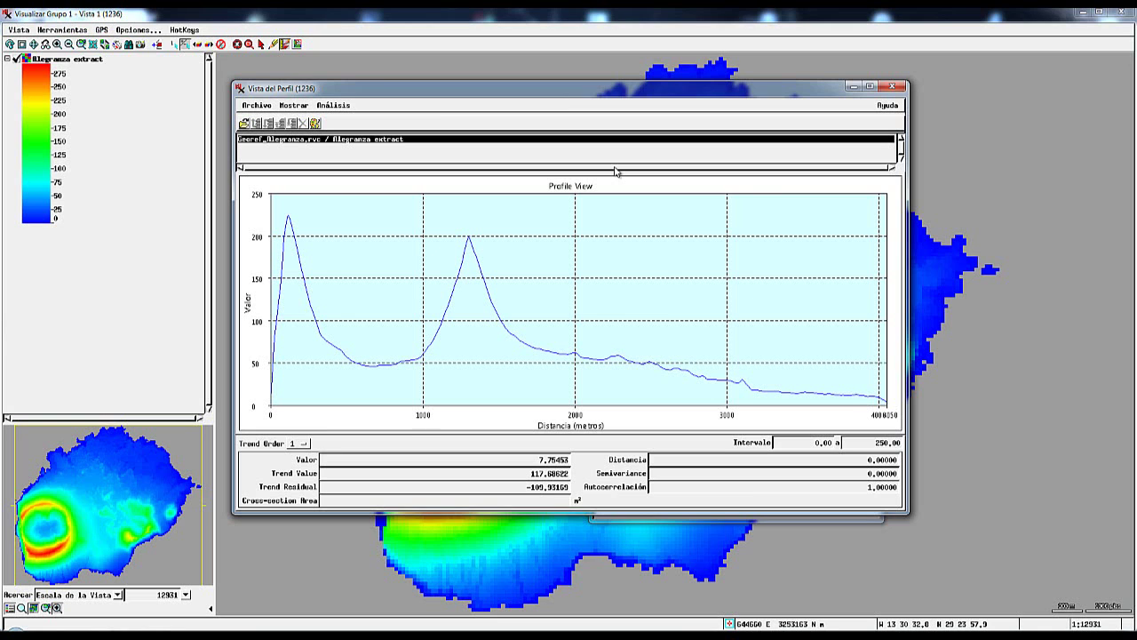
drag(616, 88, 566, 127)
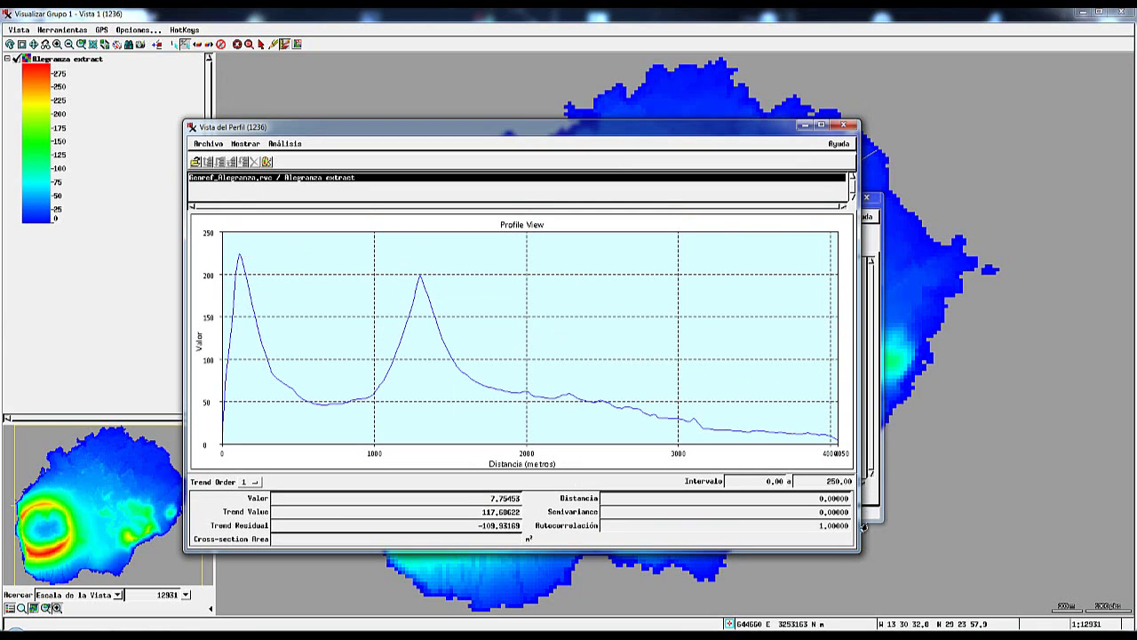
drag(857, 550, 484, 461)
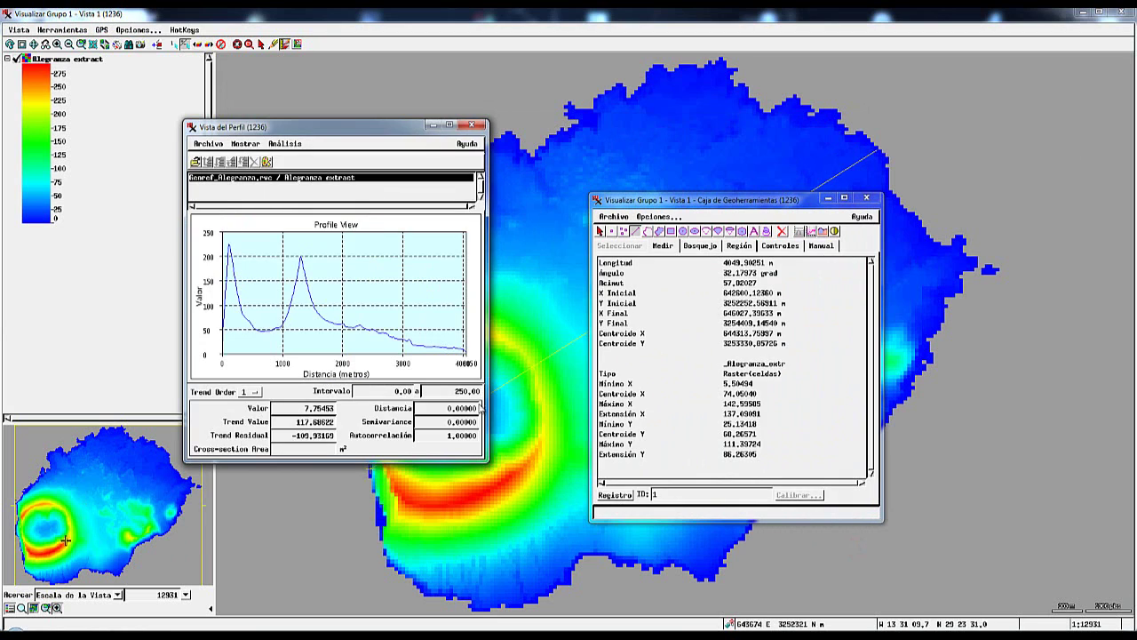
drag(340, 131, 279, 136)
click(694, 188)
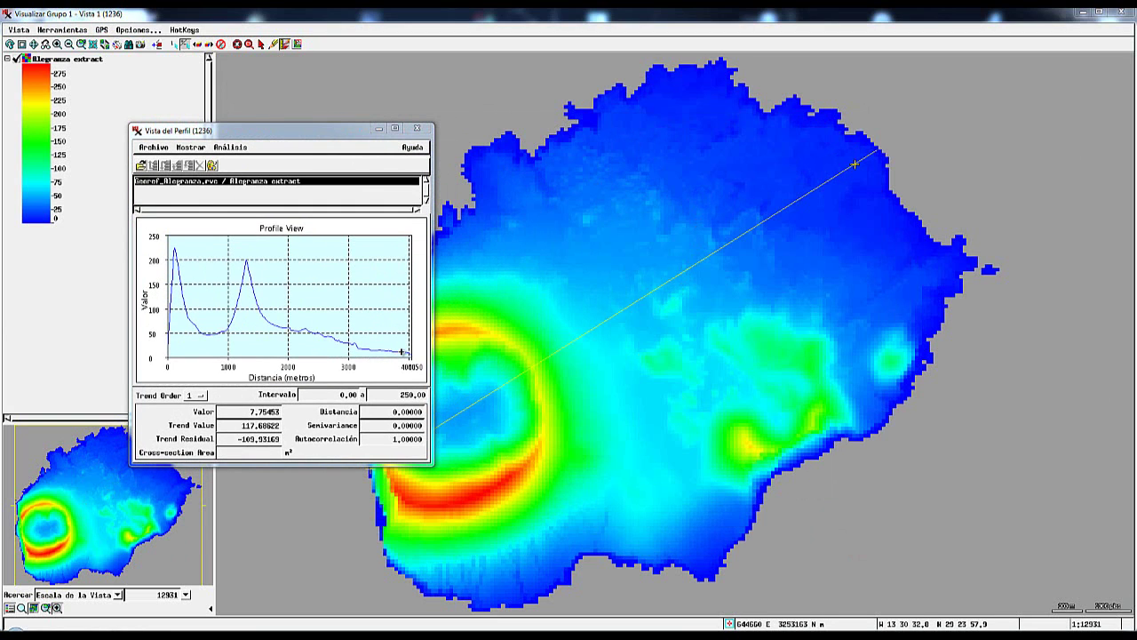
click(387, 353)
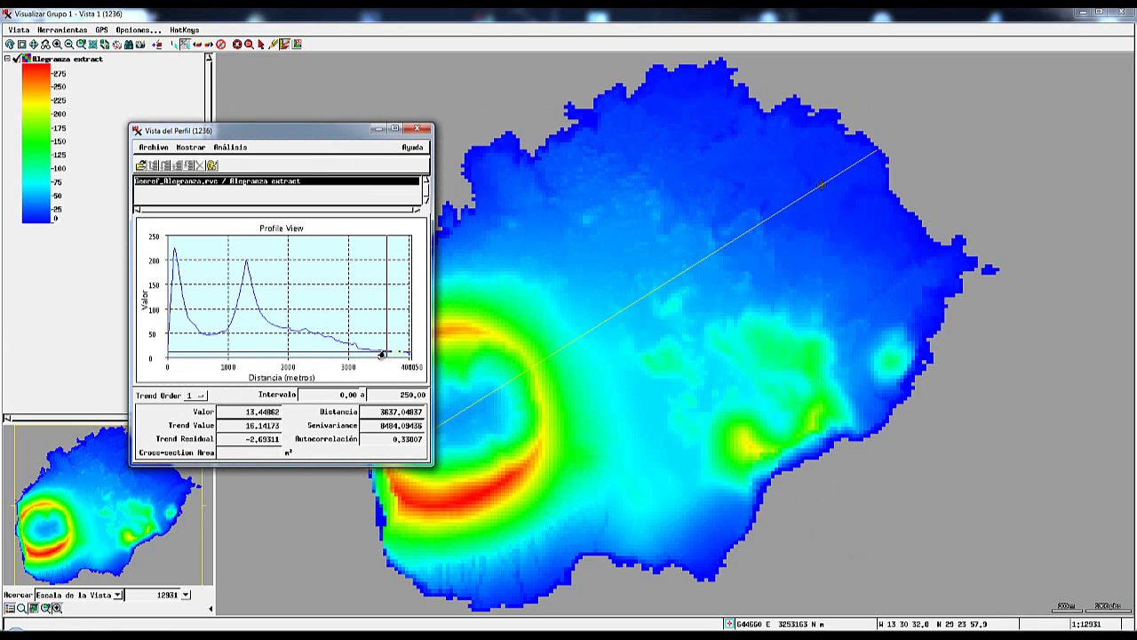
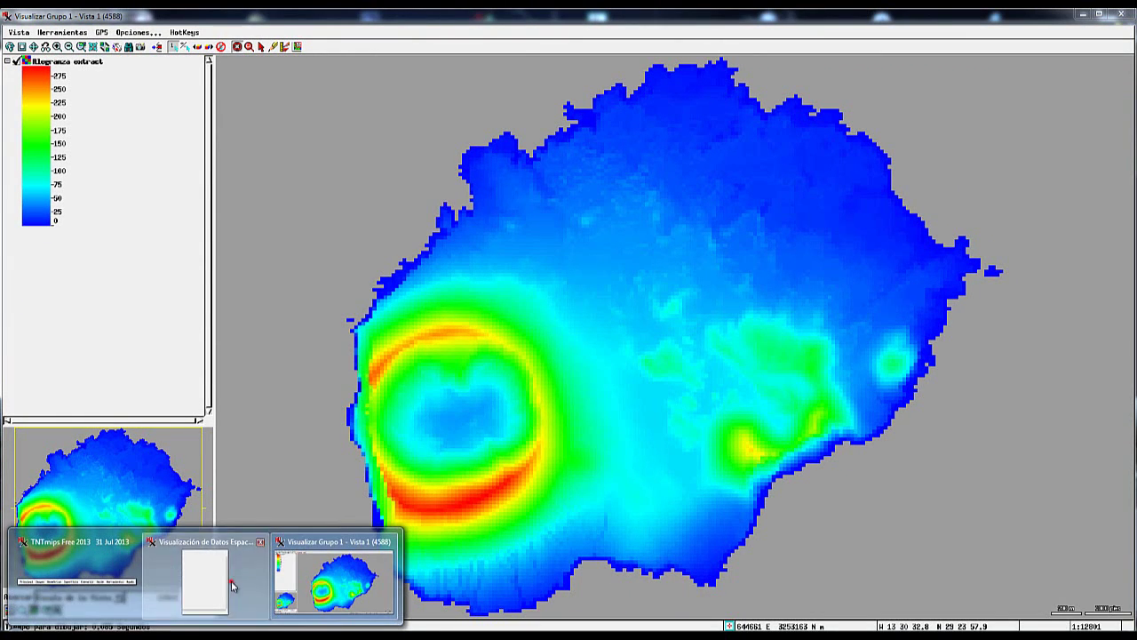
Add the Alegranza_Topo raster from Georef_Alegranza.rvc to Visualizar Grupo 1 and minimize the Visualización de Datos Espaciales window.
click(213, 578)
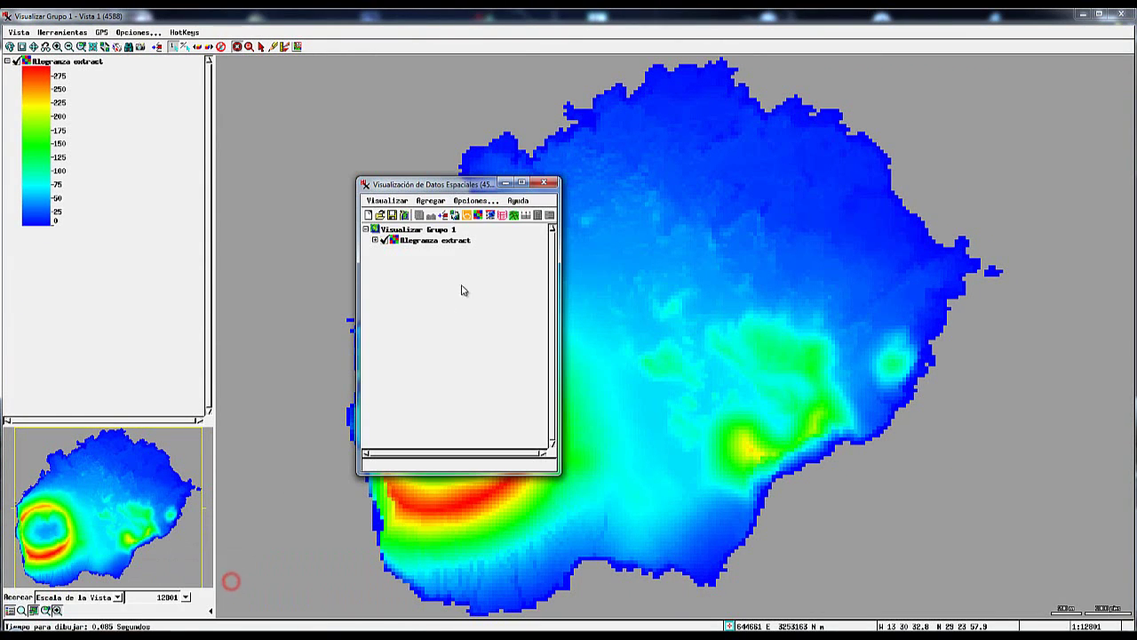
click(443, 216)
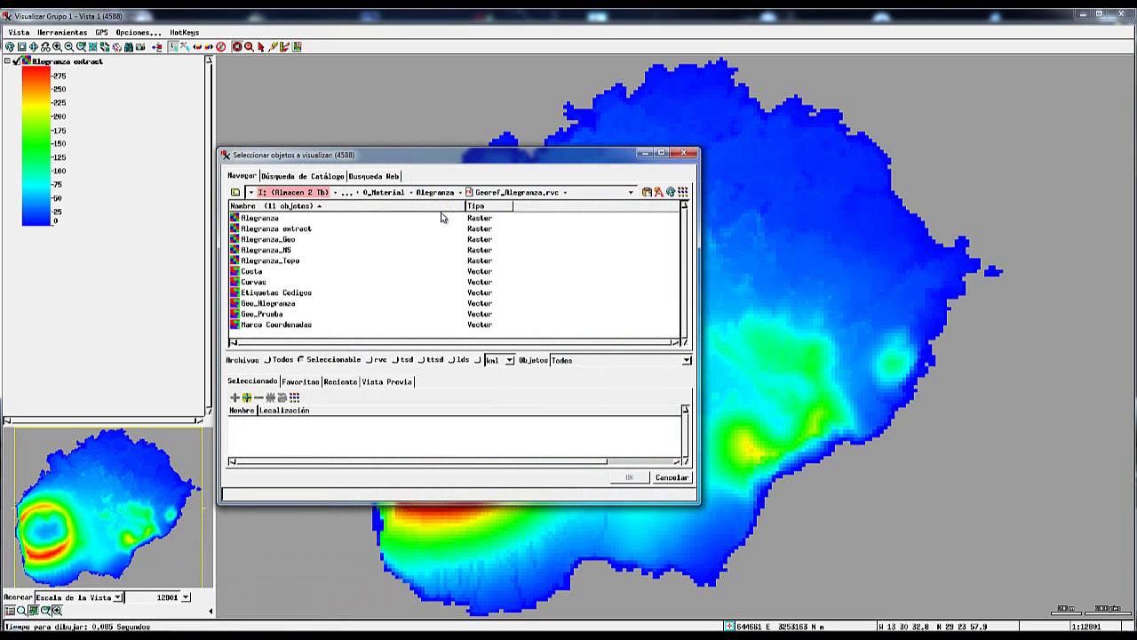
click(631, 192)
click(655, 196)
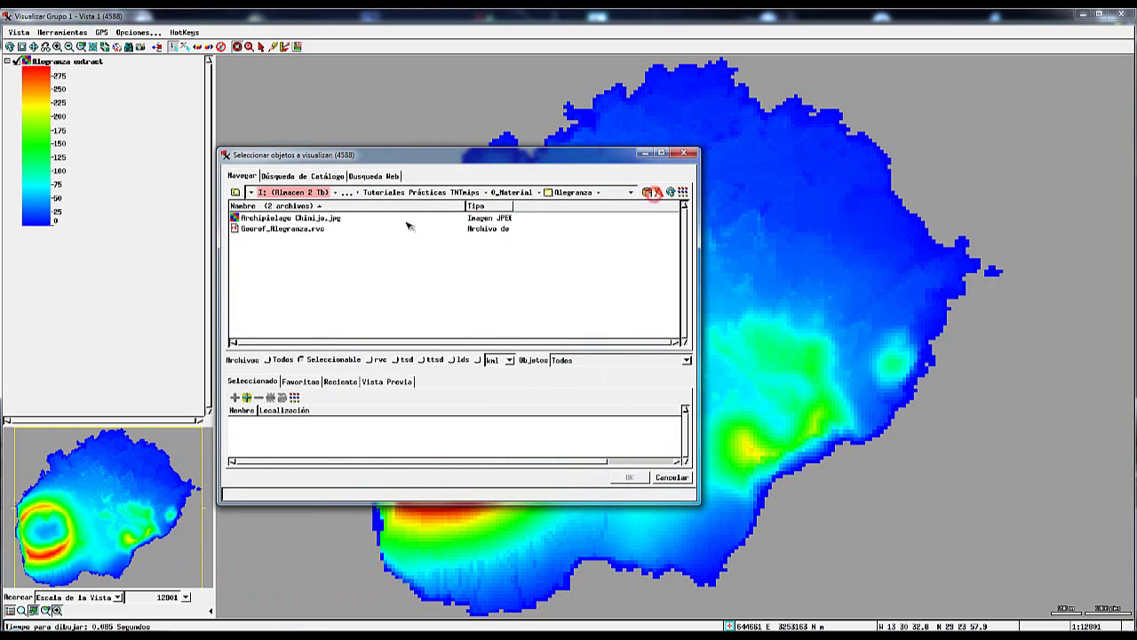
double_click(240, 231)
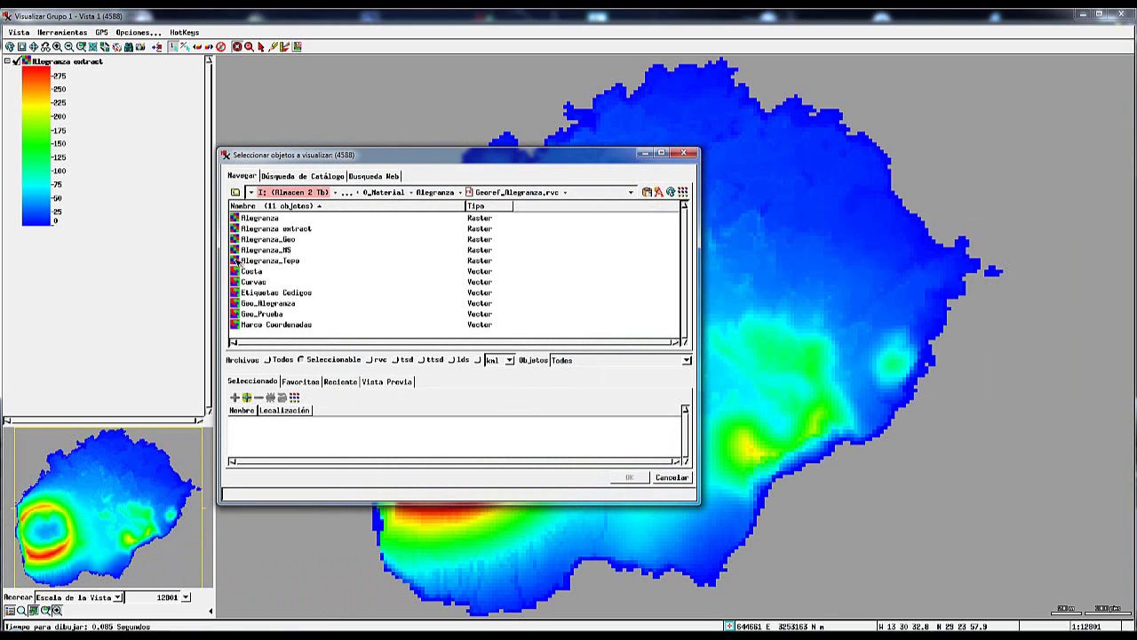
click(237, 260)
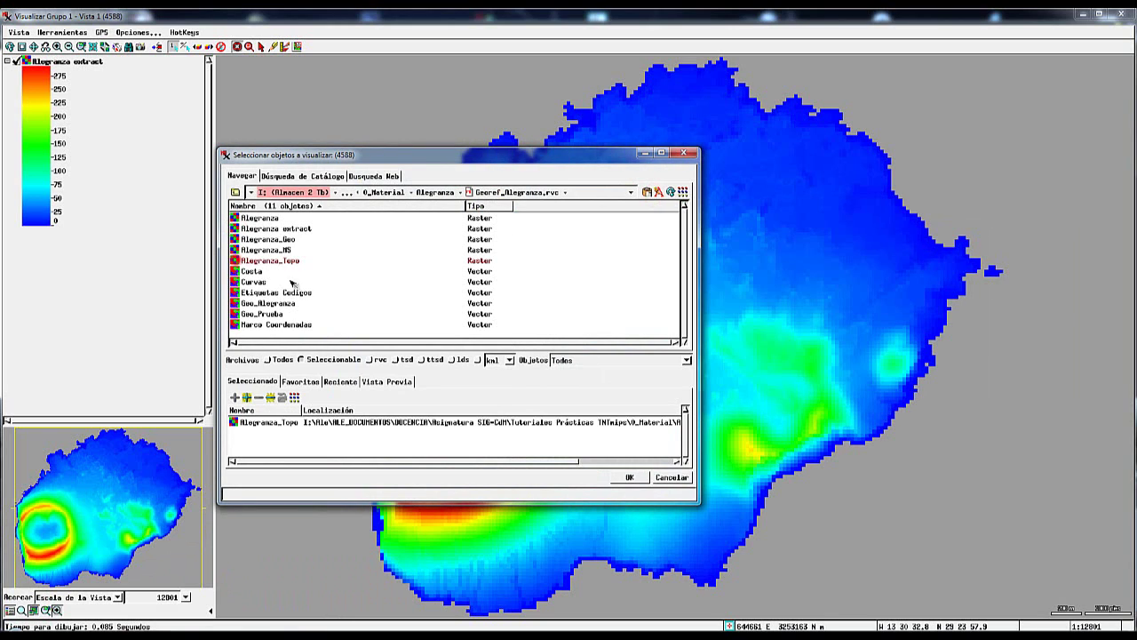
click(629, 479)
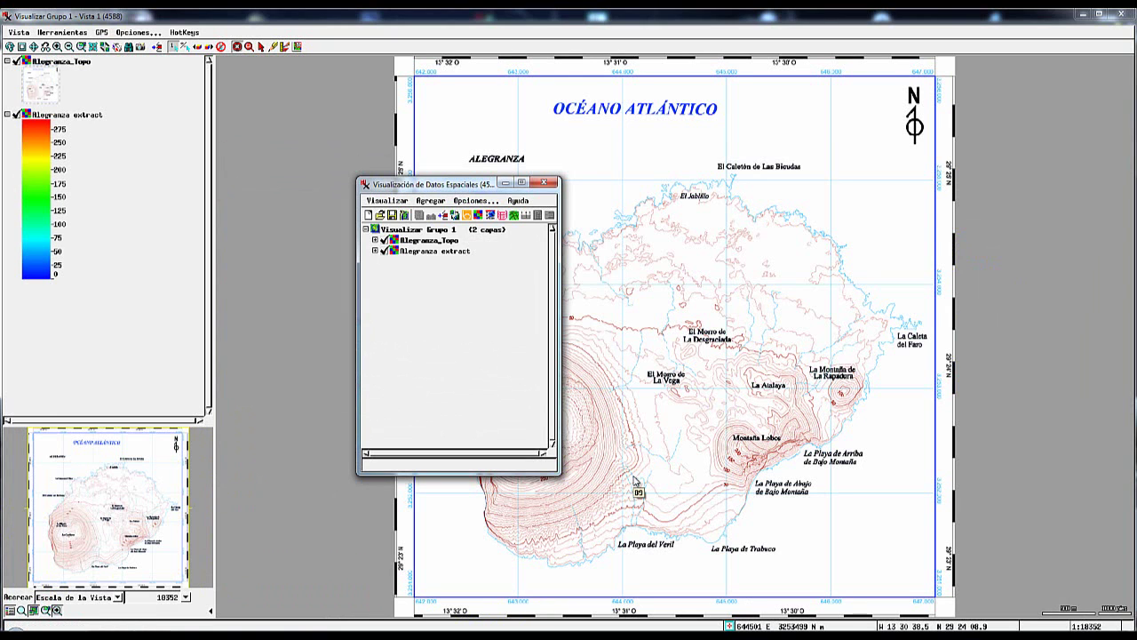
click(505, 182)
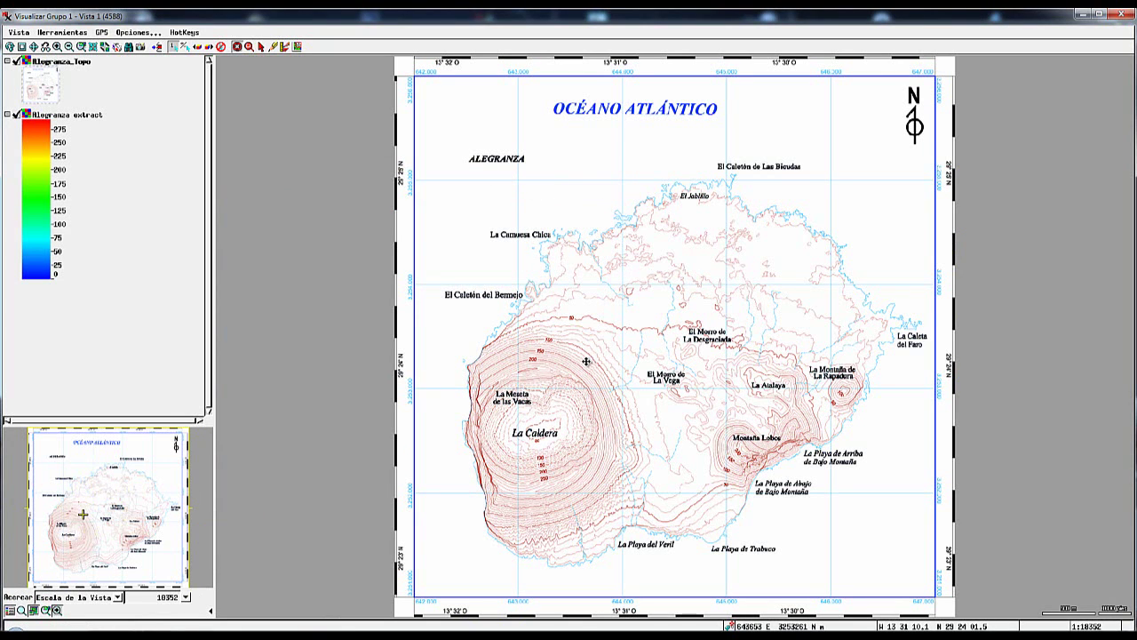
Hide and show the Alegranza_Topo layer again to compare it with the Alegranza extract raster beneath it.
mouse_move(586, 361)
mouse_move(555, 338)
click(67, 56)
click(67, 62)
click(73, 115)
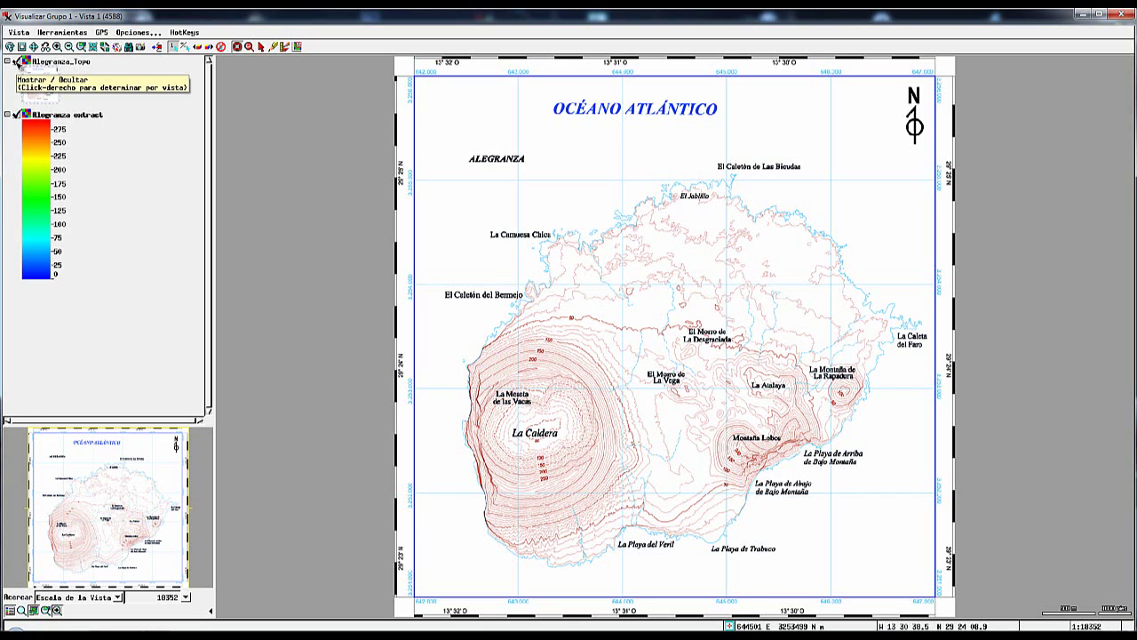
click(16, 62)
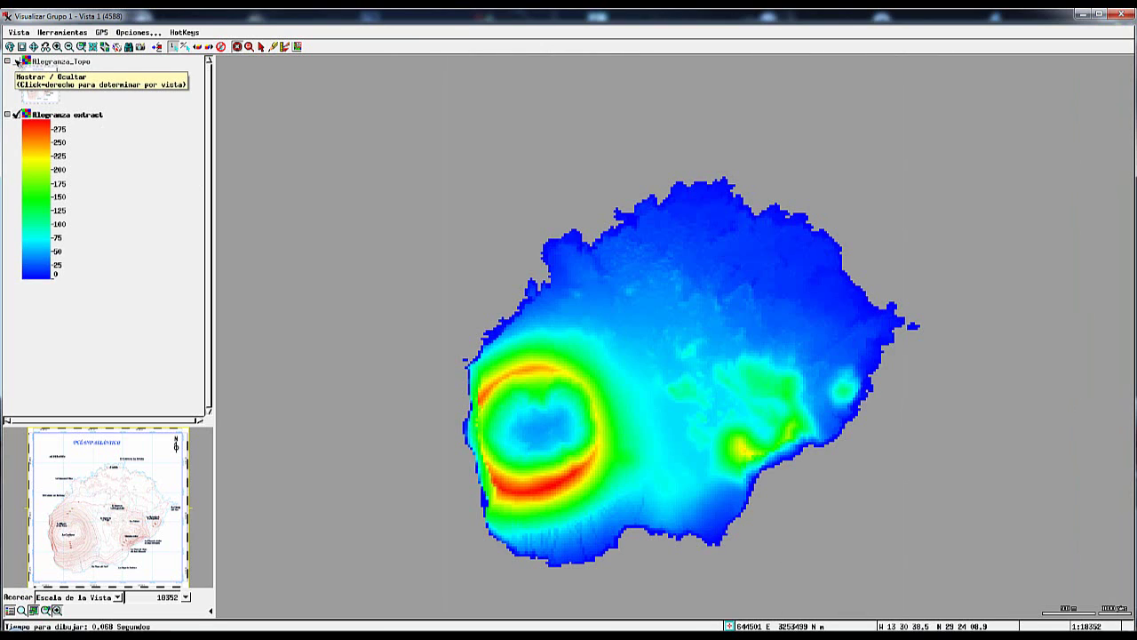
click(16, 61)
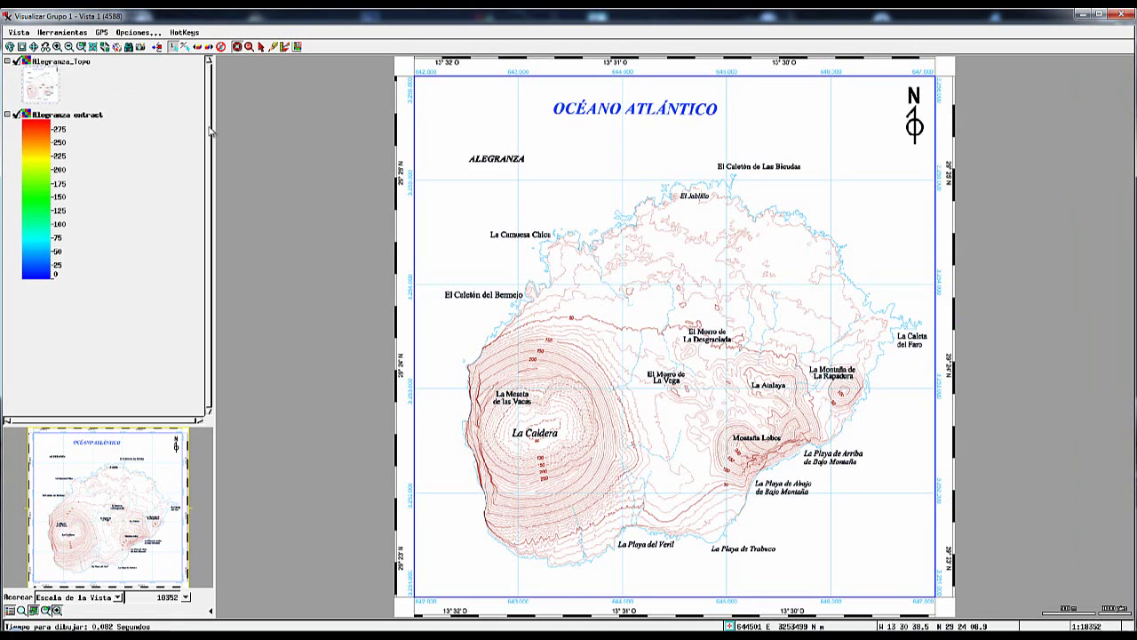
mouse_move(611, 264)
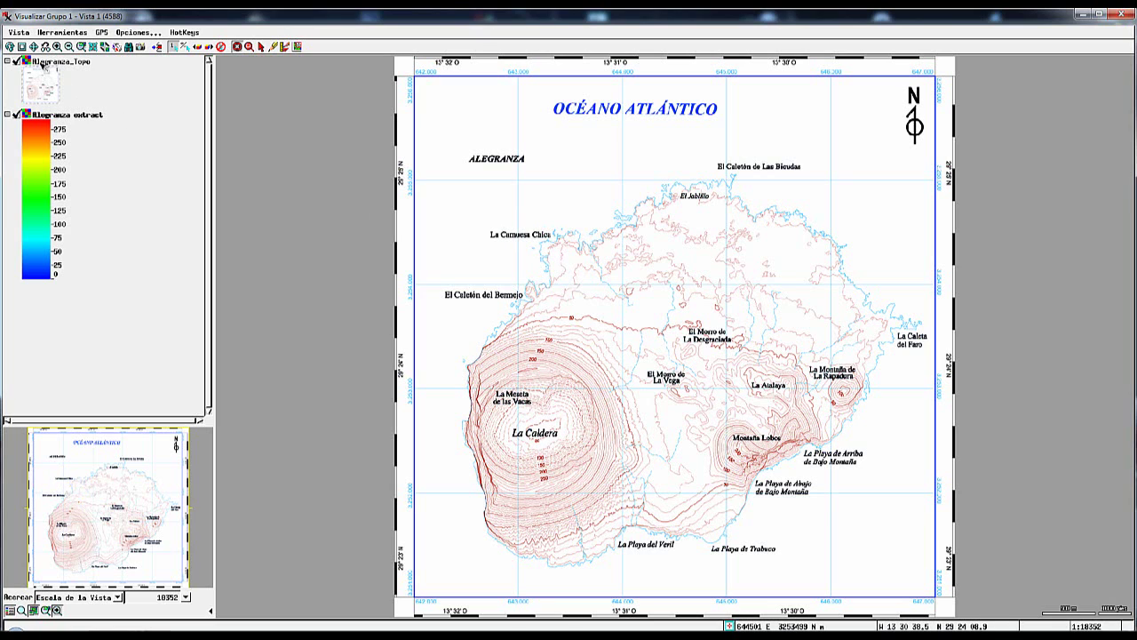
Draw a Vista-en-Vista inset over the island's northwest coast to see the elevation raster beneath, and shift it slightly northwest.
click(298, 48)
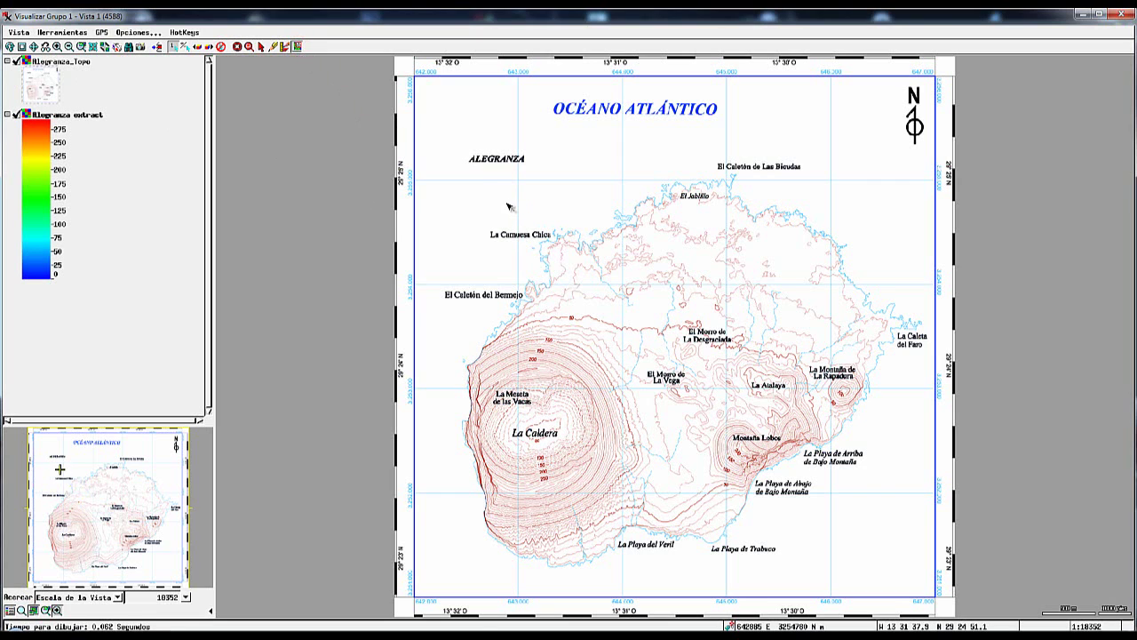
drag(507, 204, 661, 311)
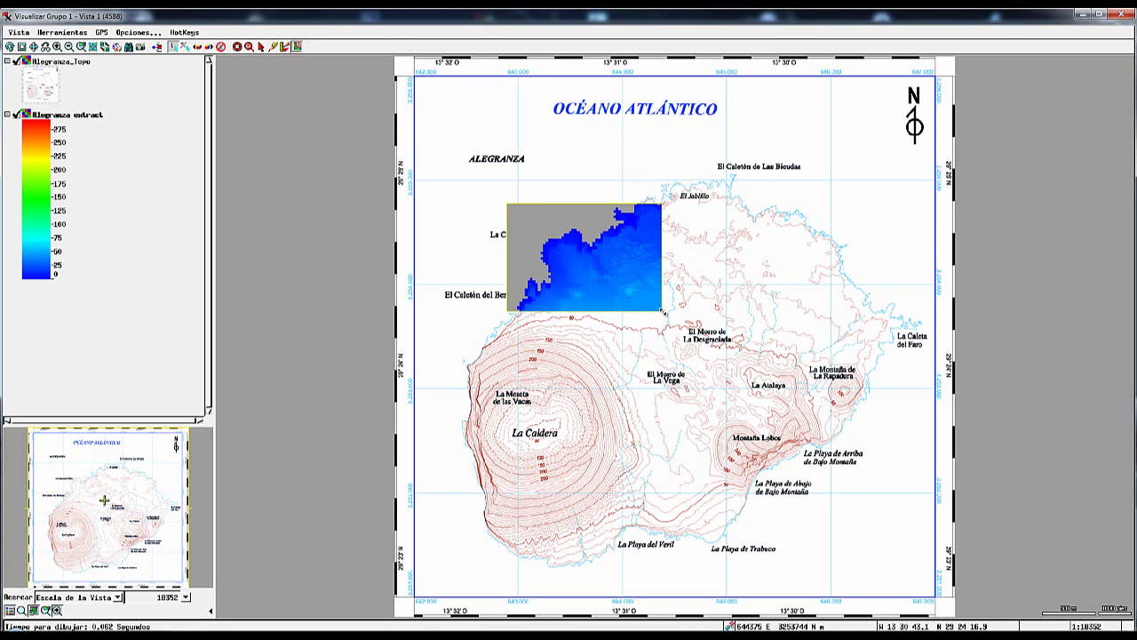
drag(583, 268, 563, 249)
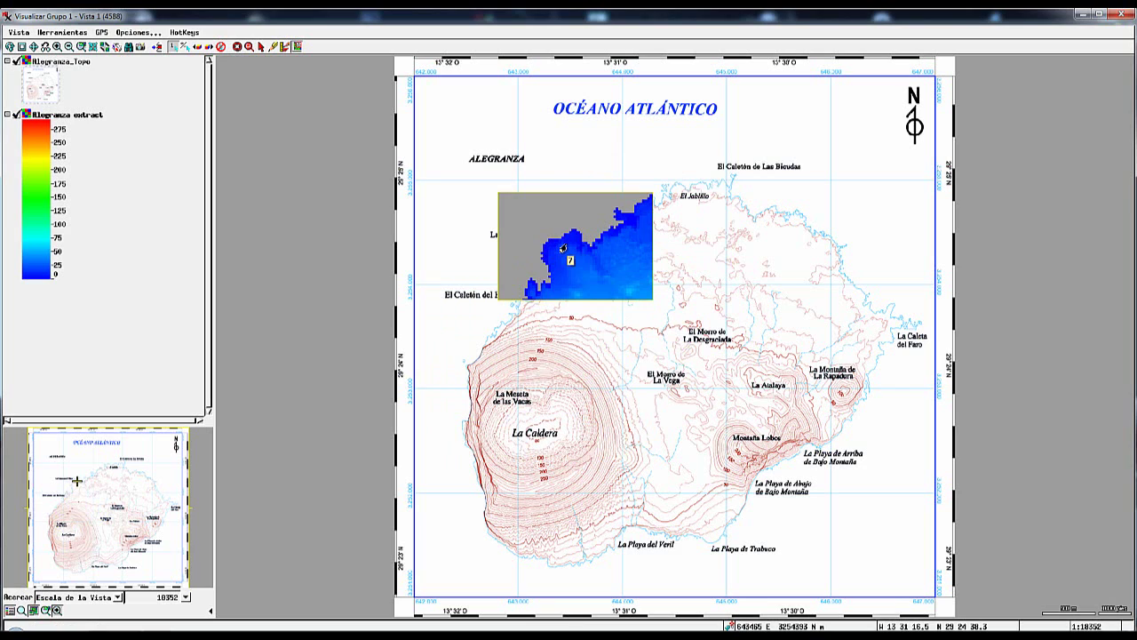
Leave the Vista-en-Vista inset and remove the Alegranza_Topo layer from the display group.
click(263, 47)
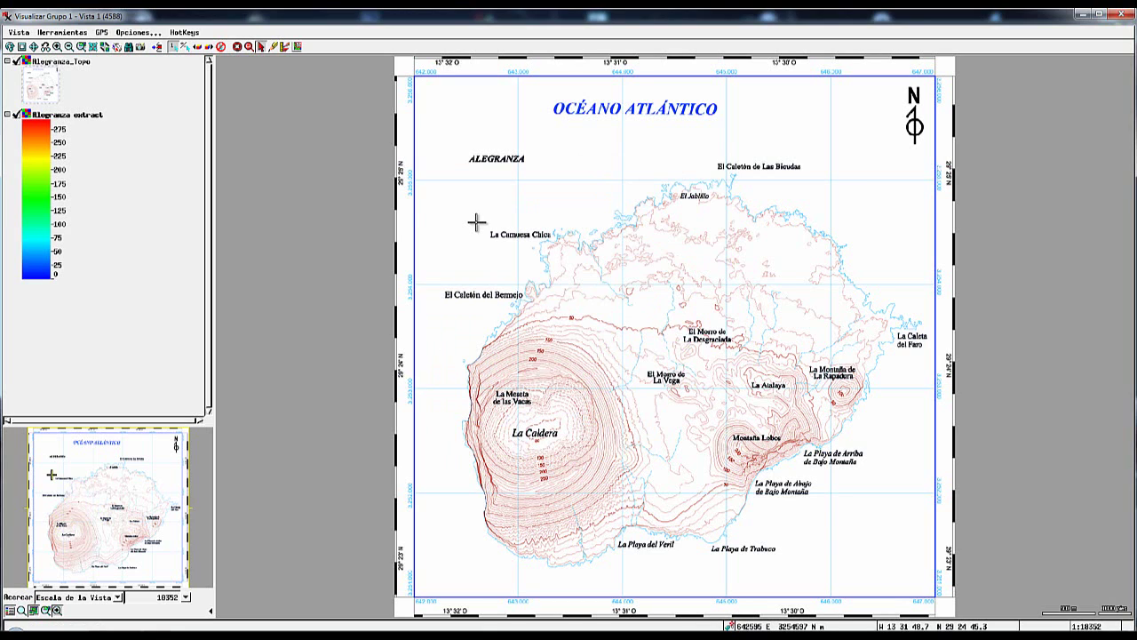
right_click(78, 66)
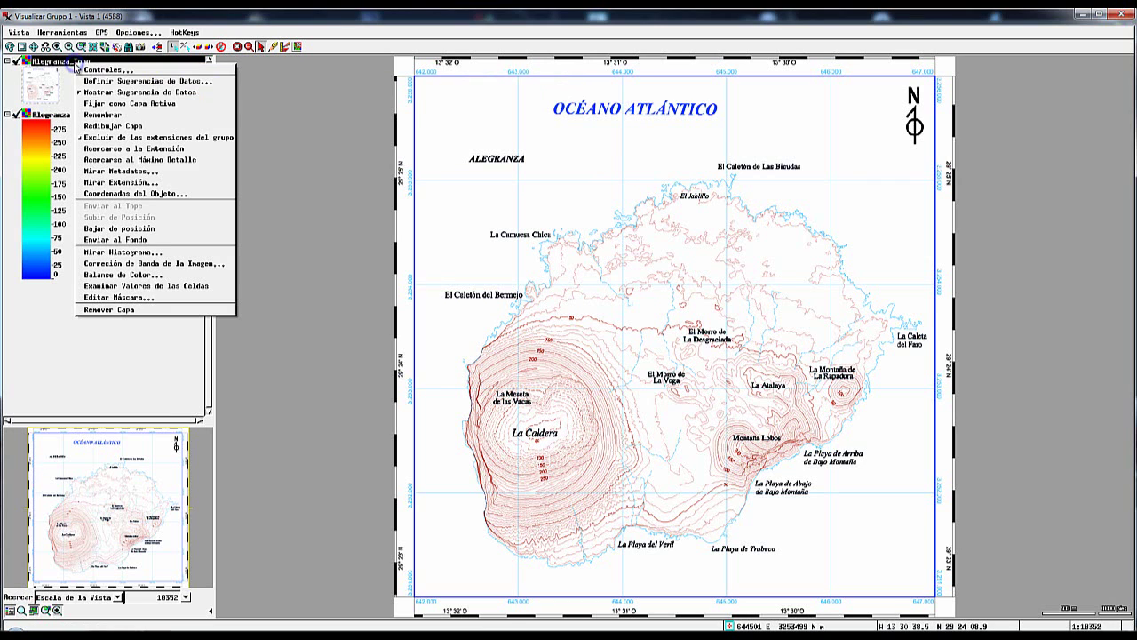
click(122, 310)
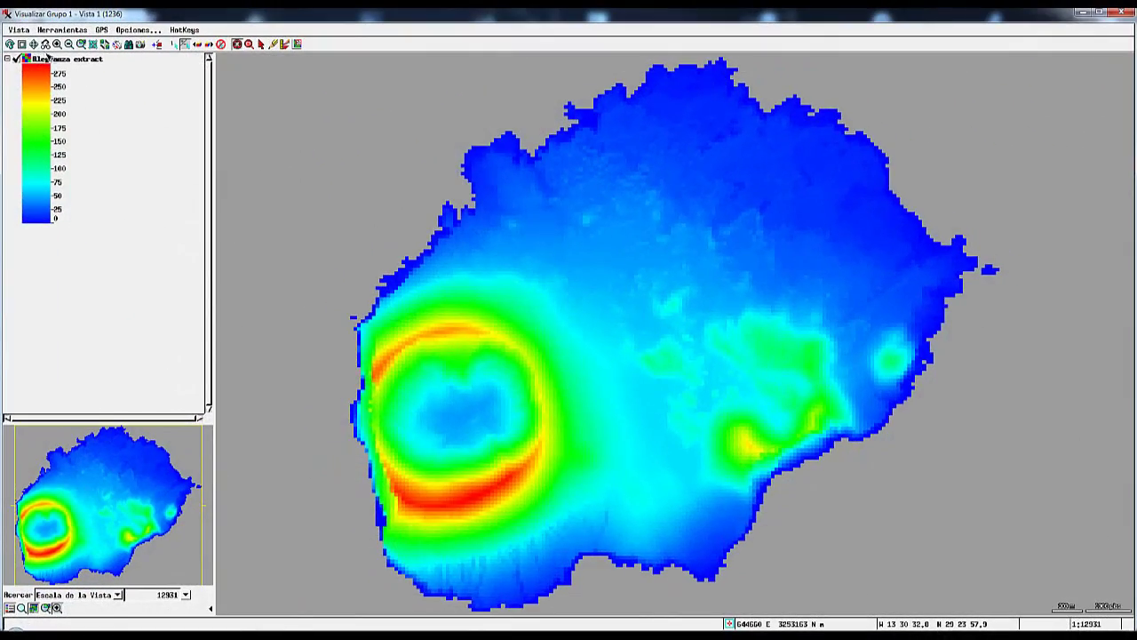
Look through the view window's commands for view control, map tools, GPS and display options.
click(19, 30)
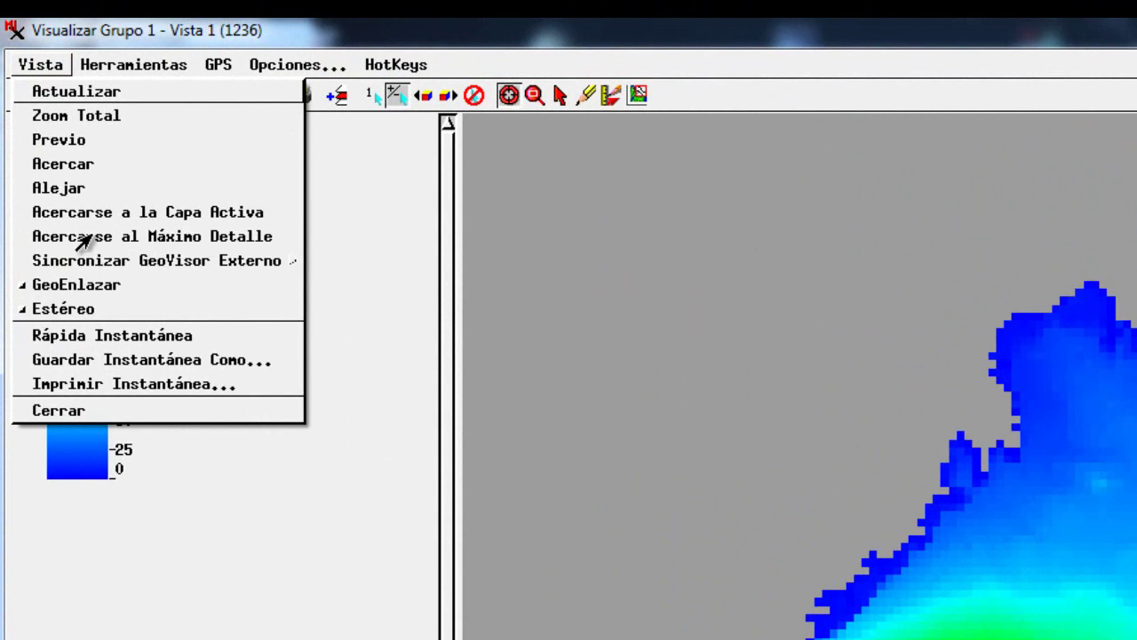
click(132, 68)
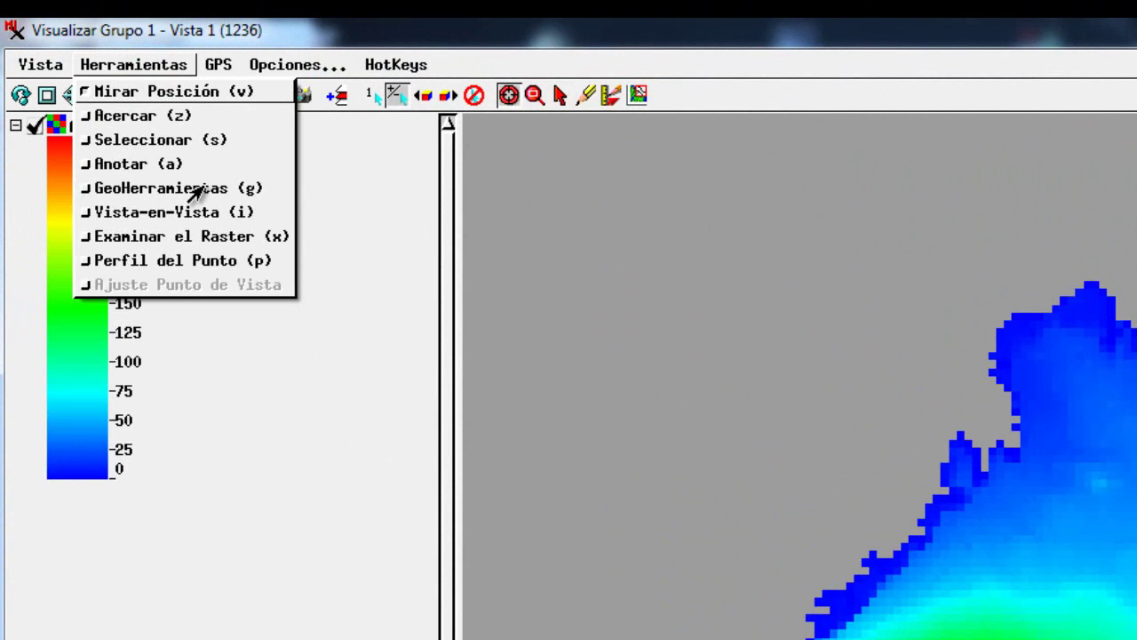
mouse_move(218, 69)
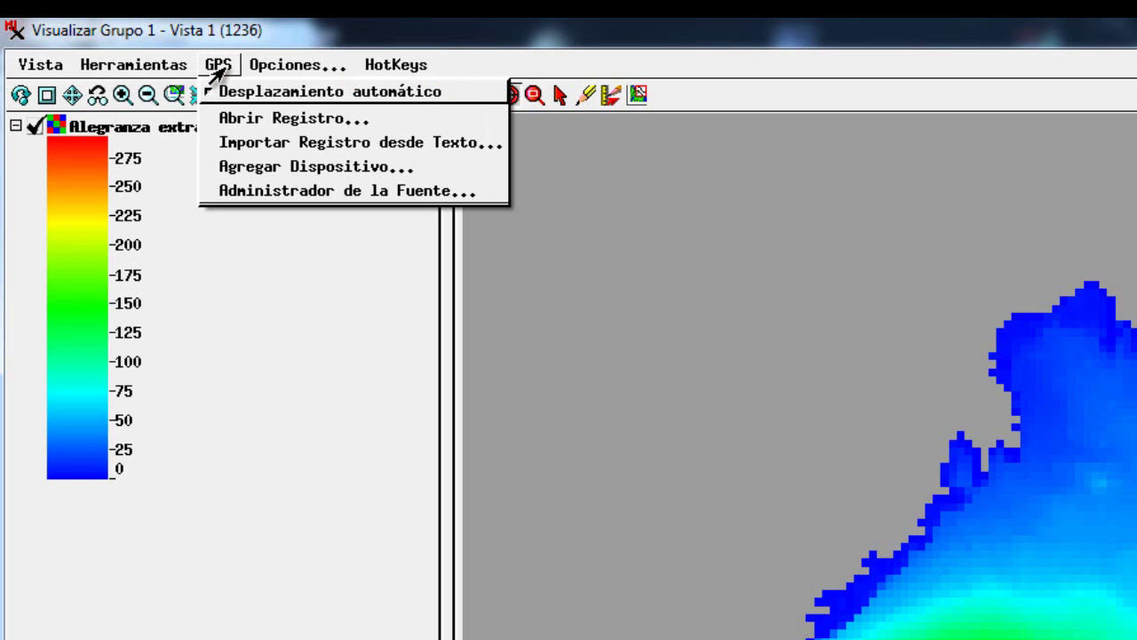
click(278, 67)
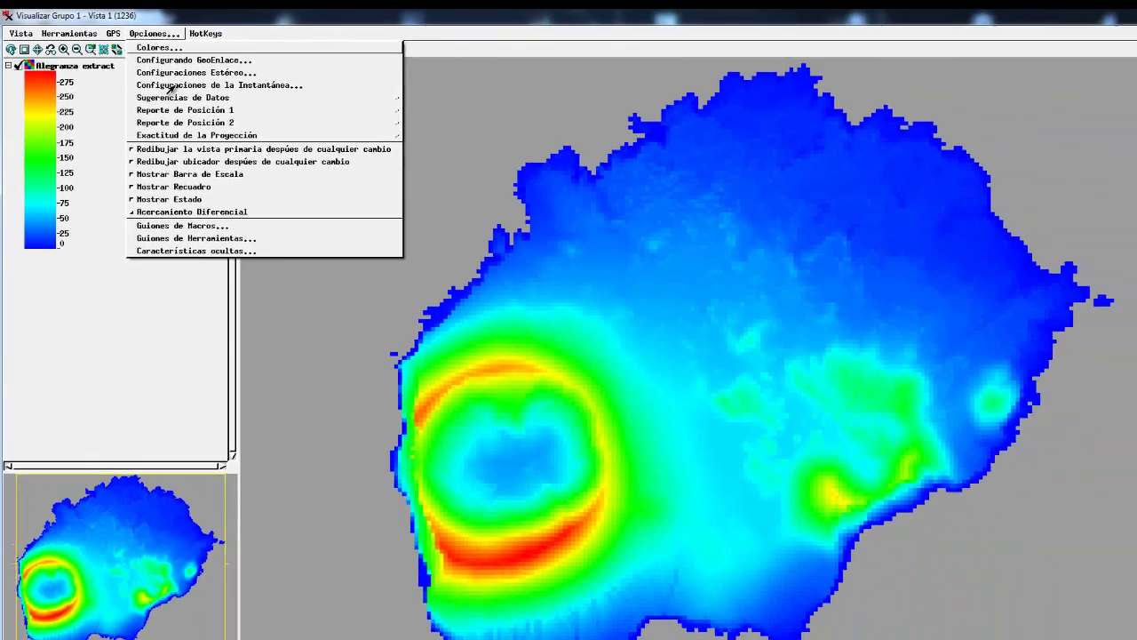
Examine the output formats in the quick snapshot settings, cancel them, and review the list of view hotkeys.
click(327, 167)
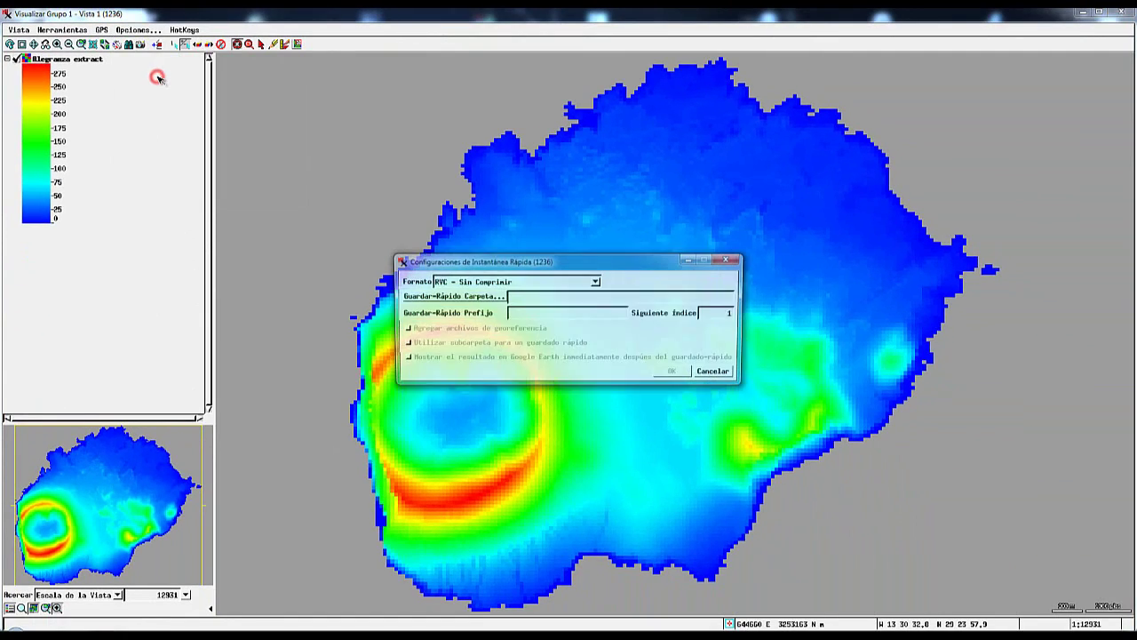
click(595, 282)
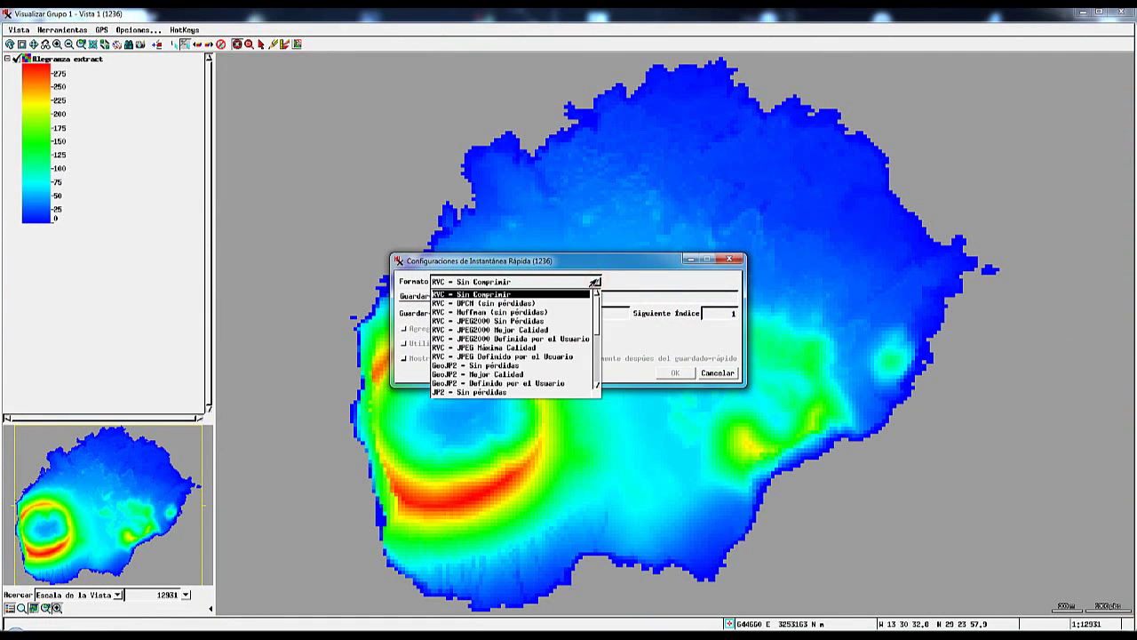
scroll(466, 340, down, 1)
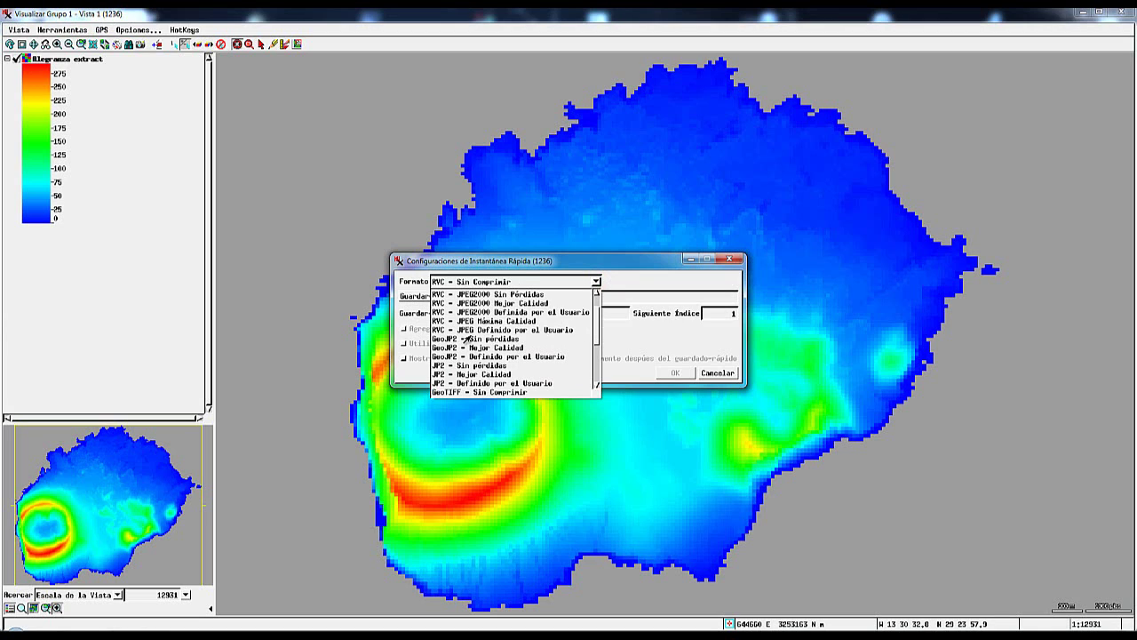
scroll(465, 340, down, 2)
scroll(466, 339, down, 1)
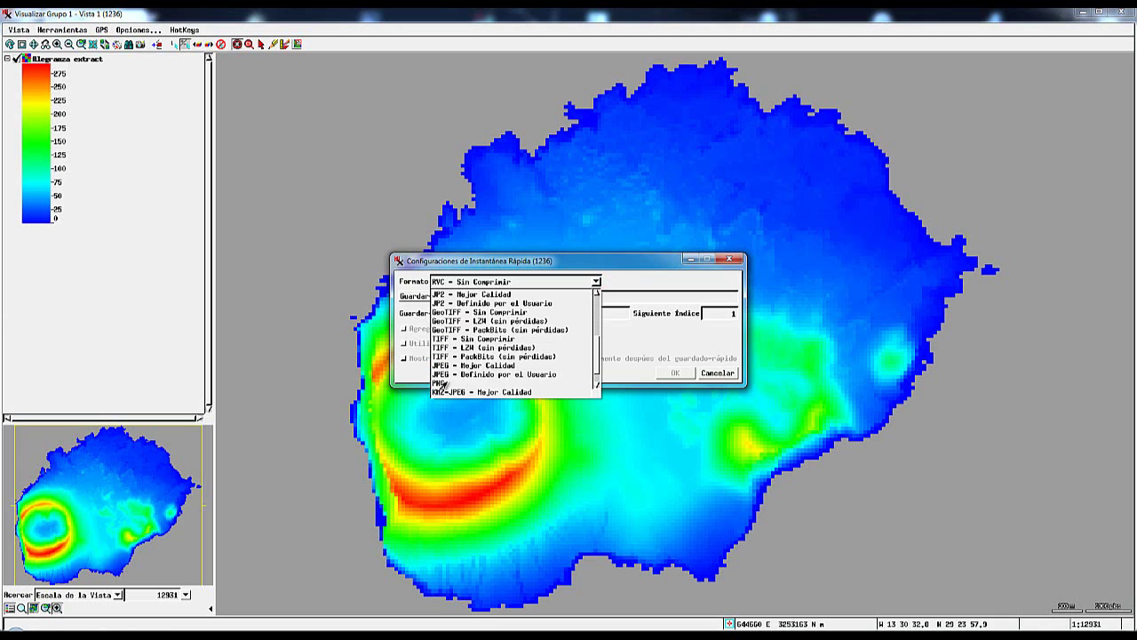
scroll(453, 382, down, 1)
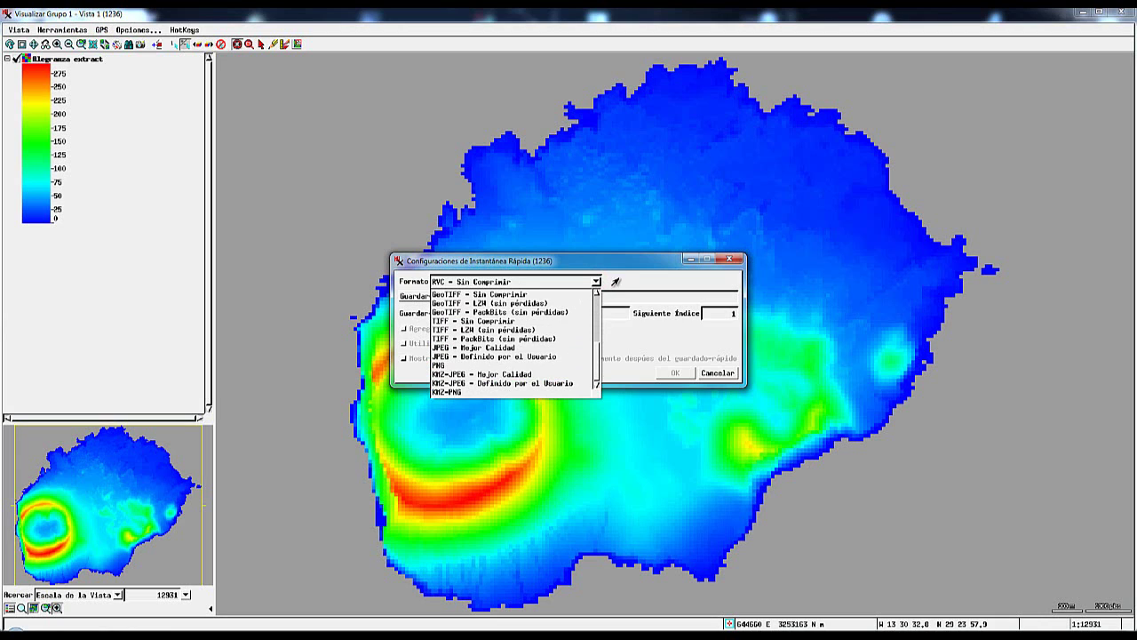
click(642, 265)
click(720, 372)
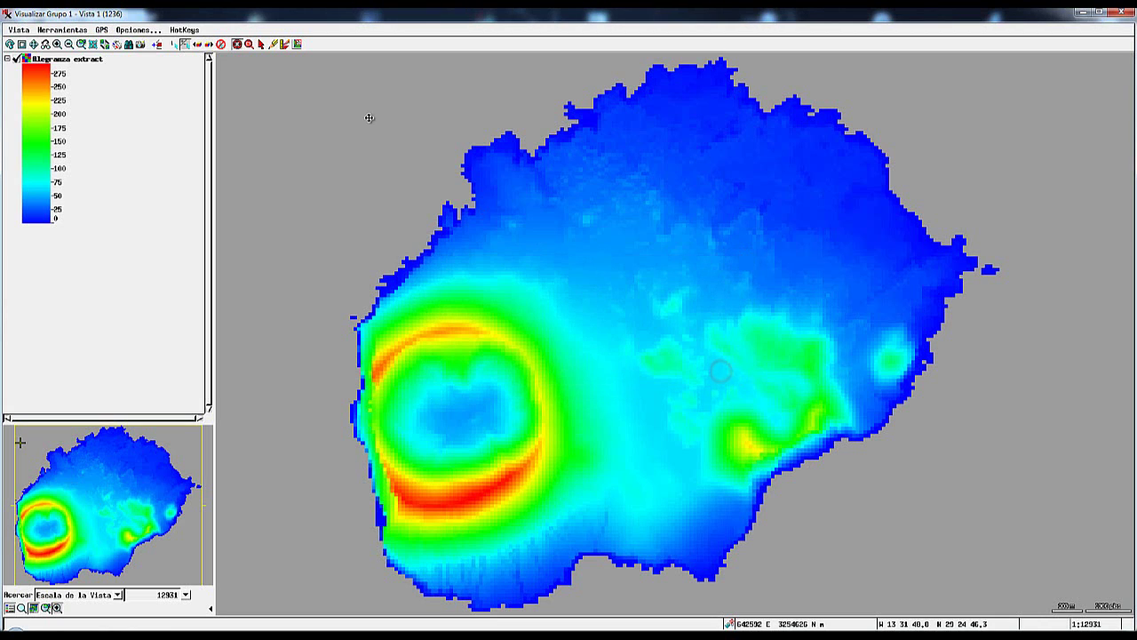
click(185, 29)
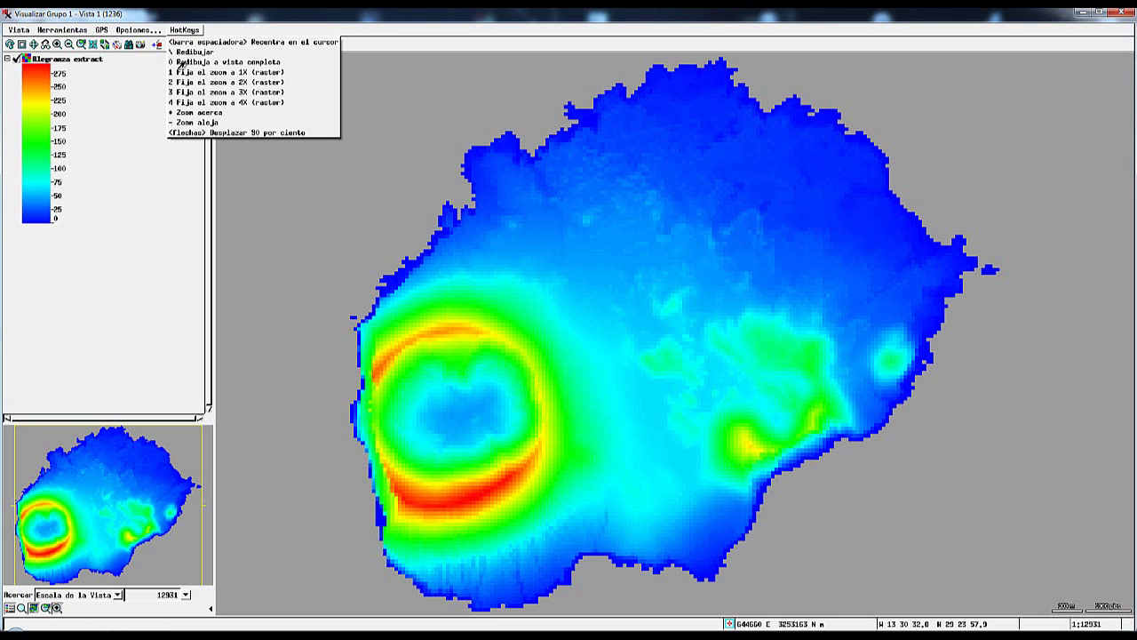
click(223, 17)
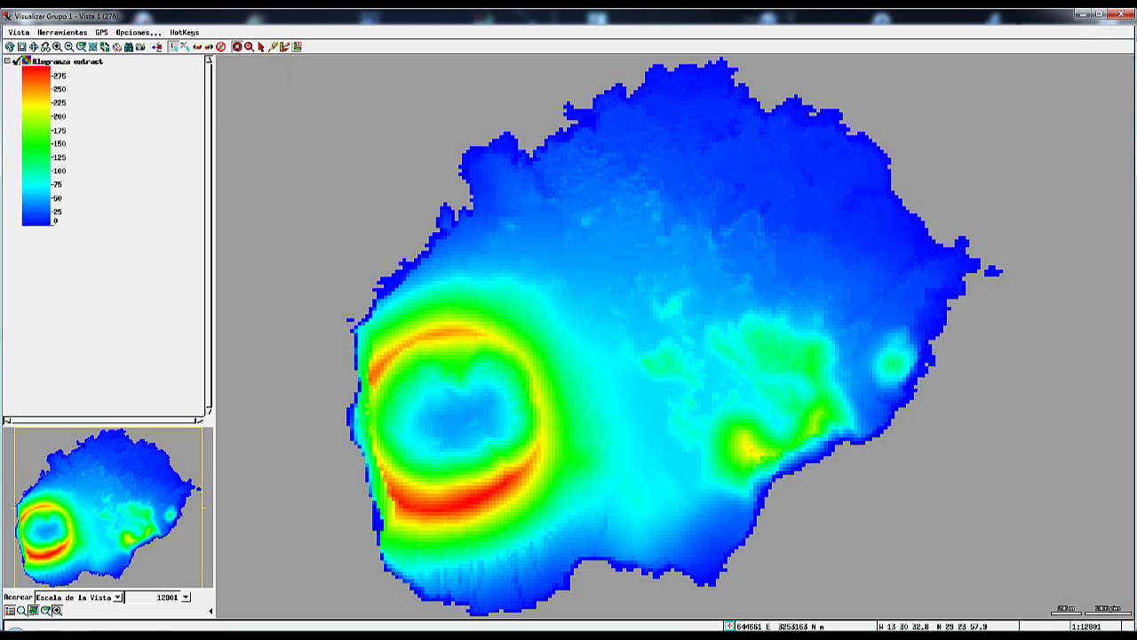
Create a new 2D display showing the Alegranza_Topo raster from Georef_Alegranza.rvc.
mouse_move(167, 625)
click(209, 582)
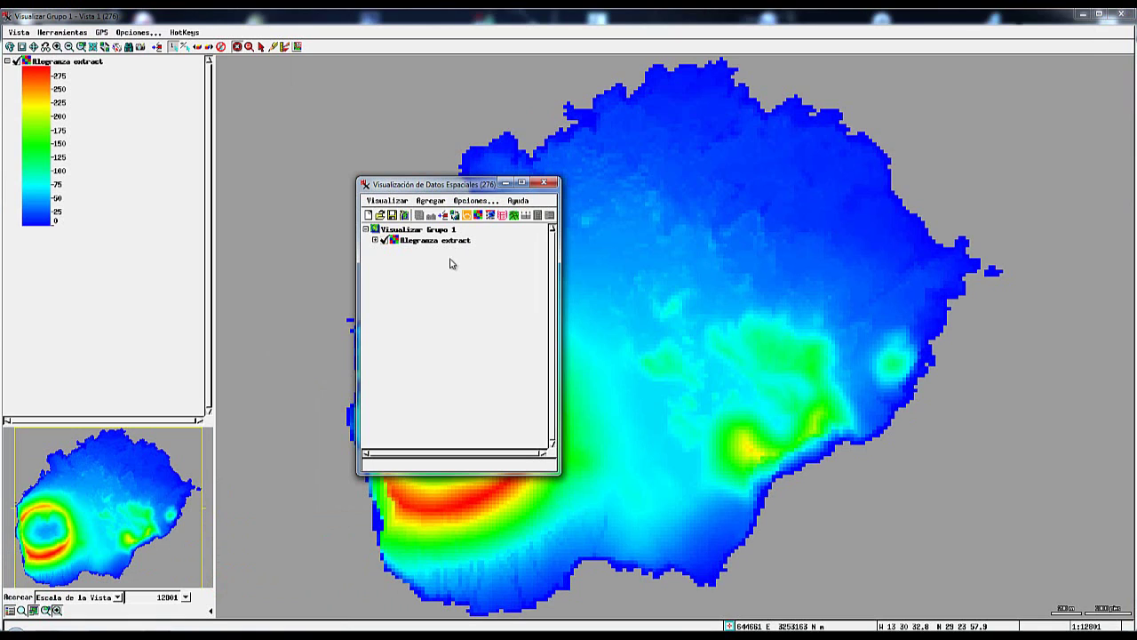
click(382, 201)
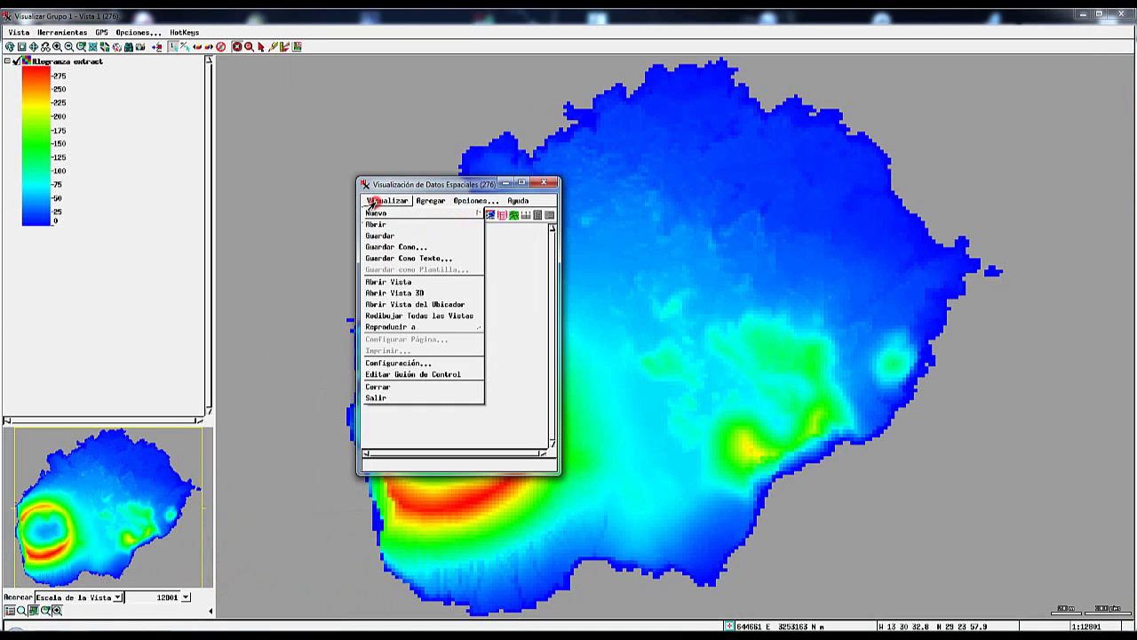
mouse_move(375, 213)
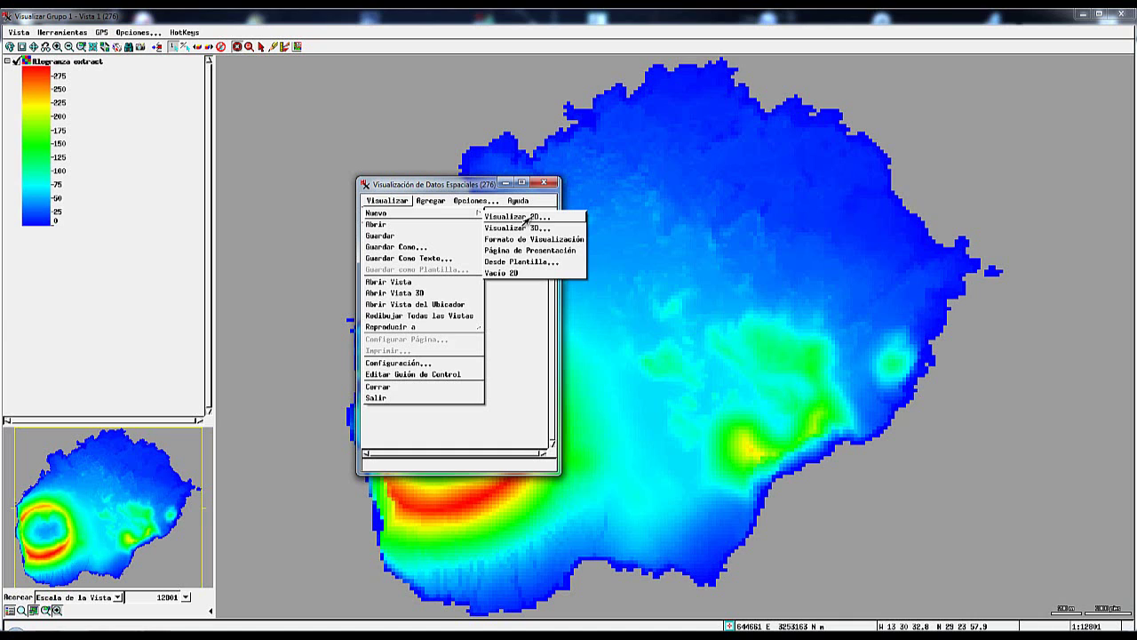
click(527, 217)
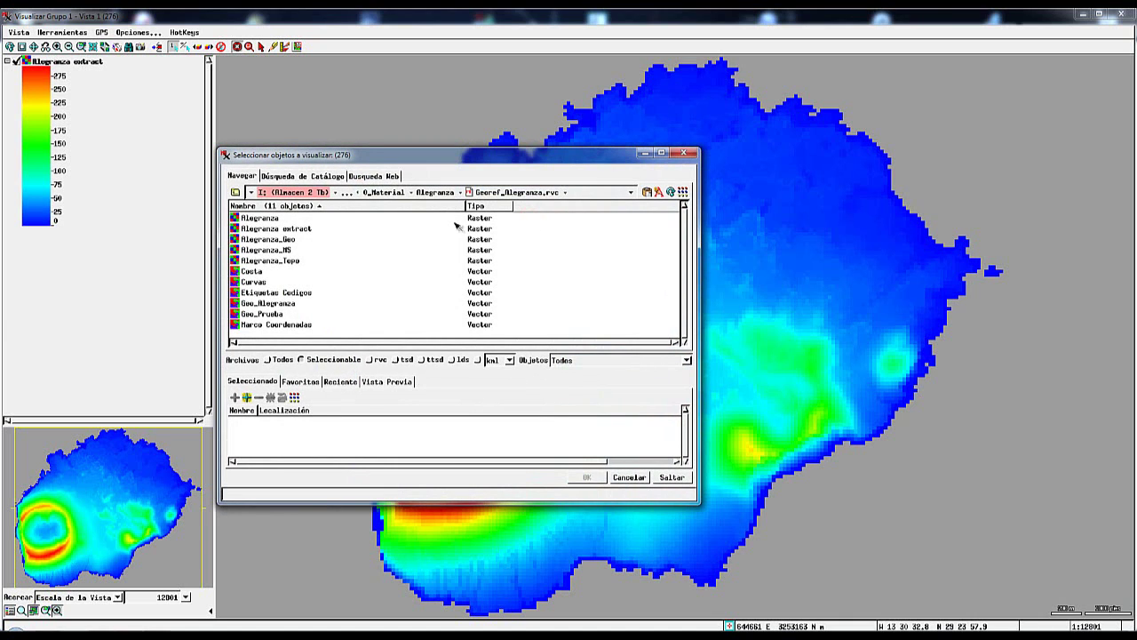
click(233, 260)
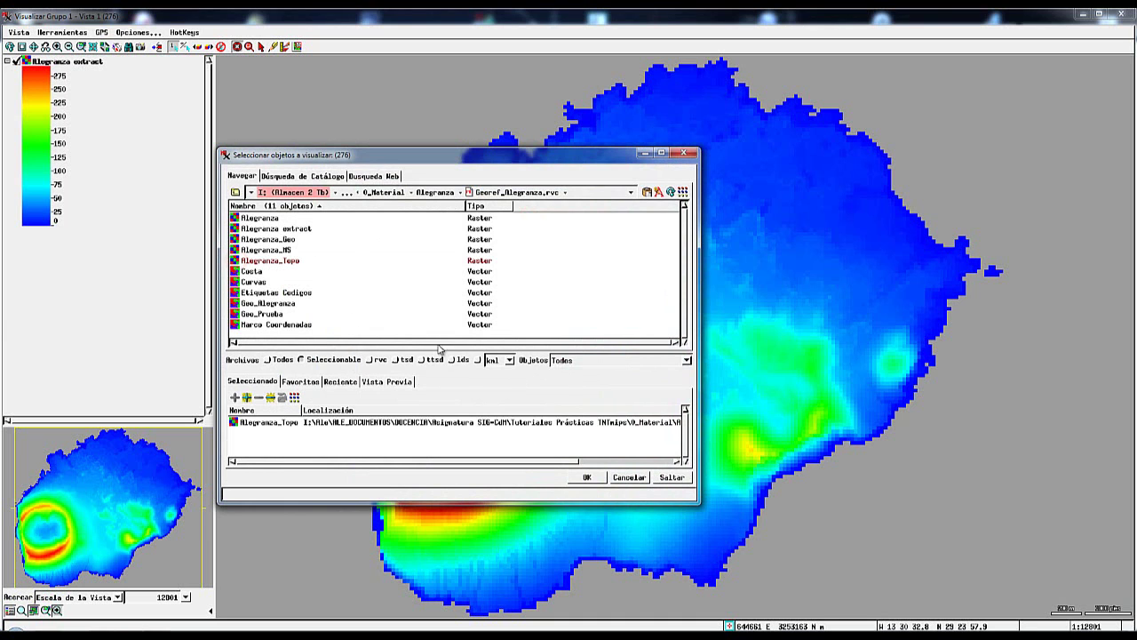
click(586, 478)
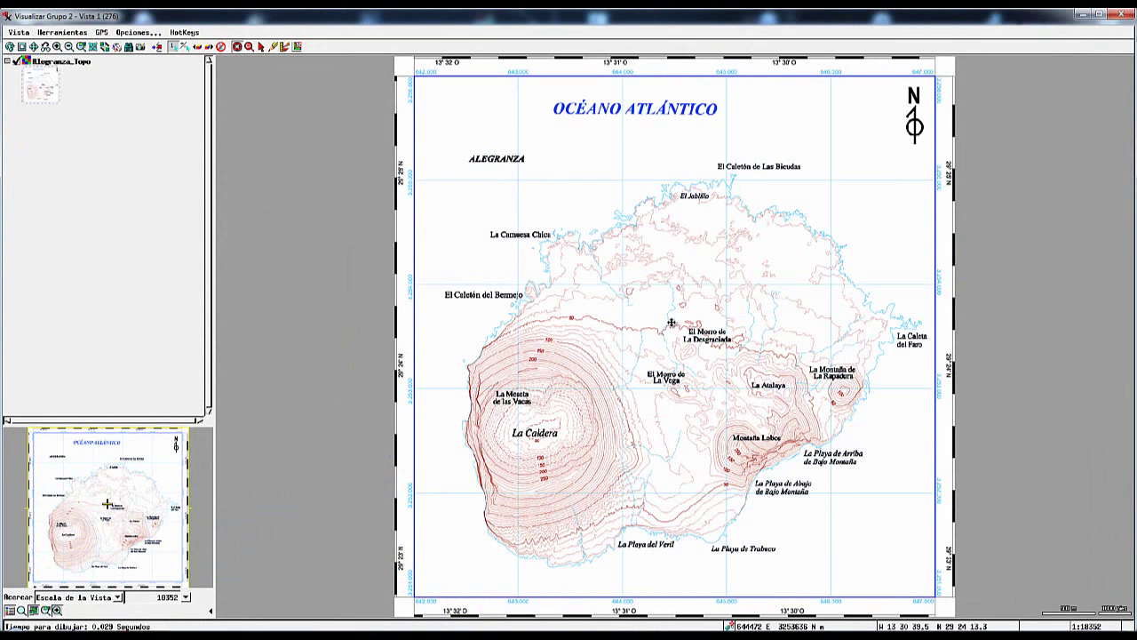
Review the open display windows and bring up the Visualizar Grupo 1 and Visualizar Grupo 2 views in turn from the spatial data manager.
mouse_move(267, 632)
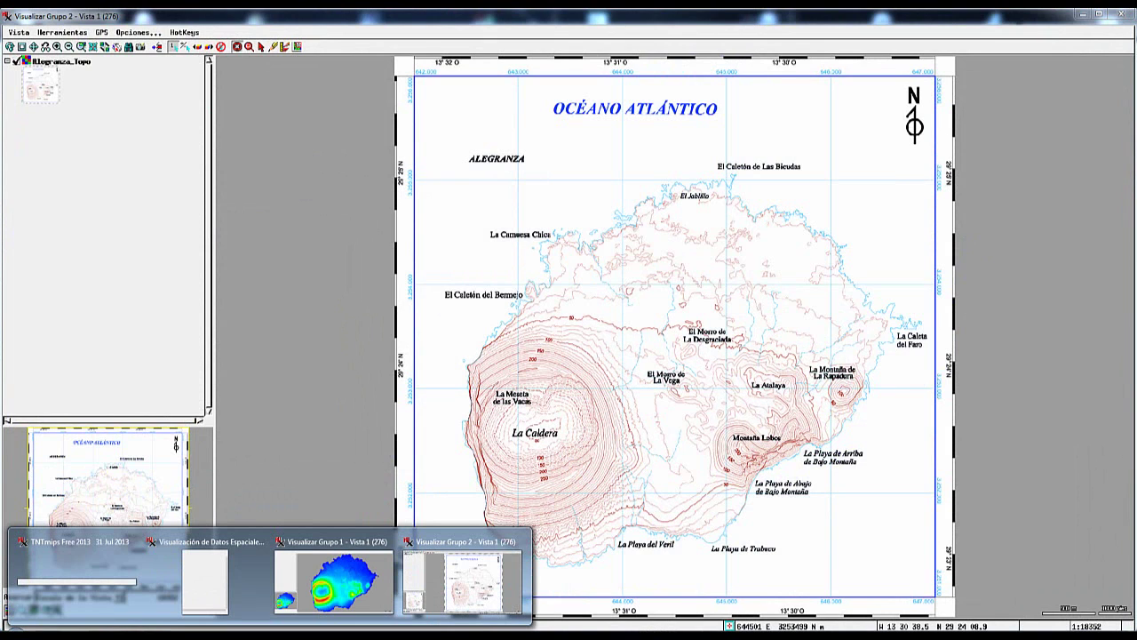
mouse_move(338, 571)
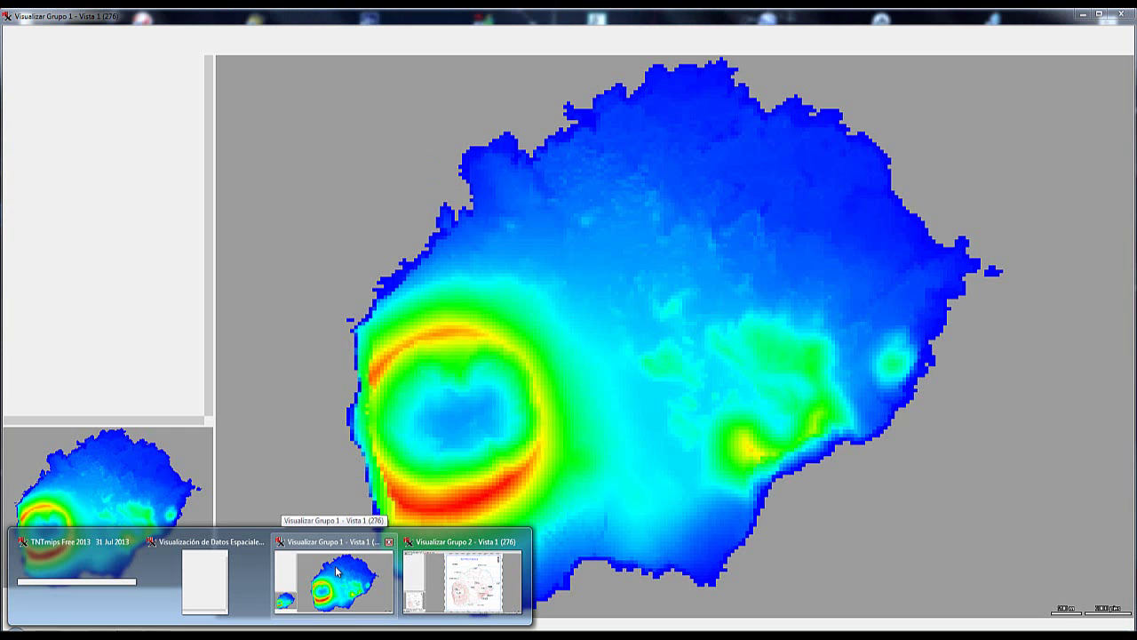
mouse_move(452, 571)
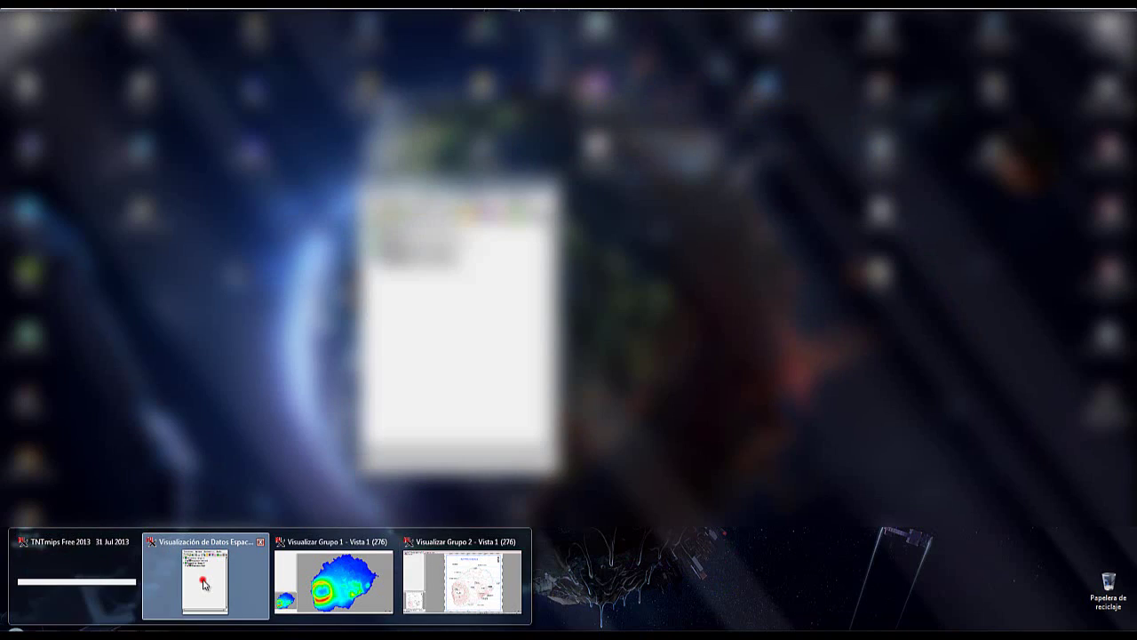
click(206, 582)
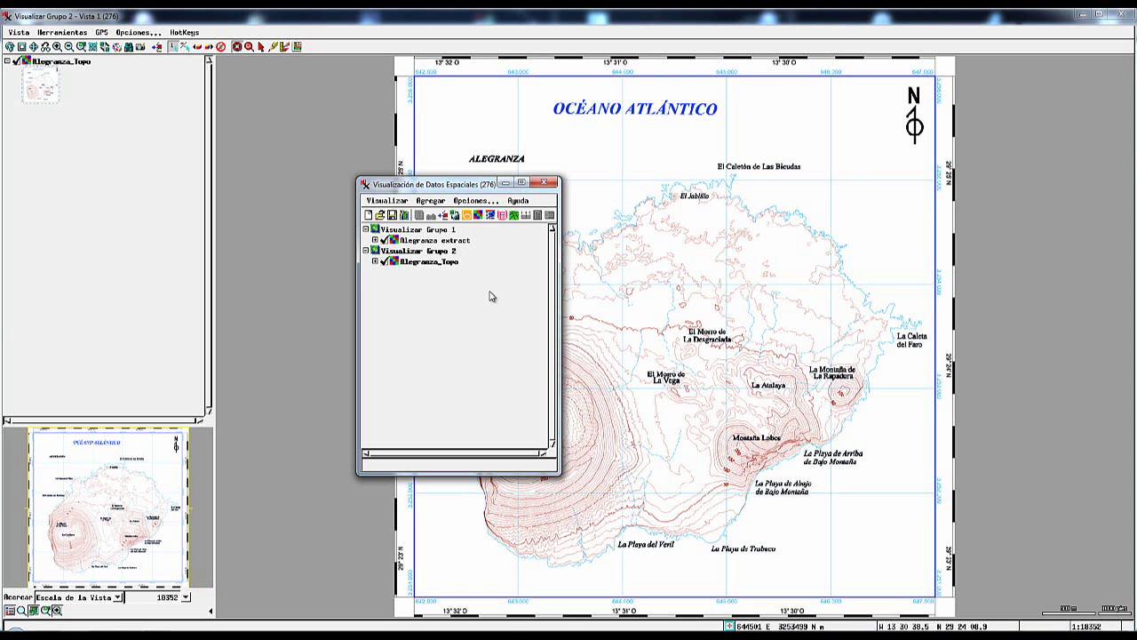
click(453, 231)
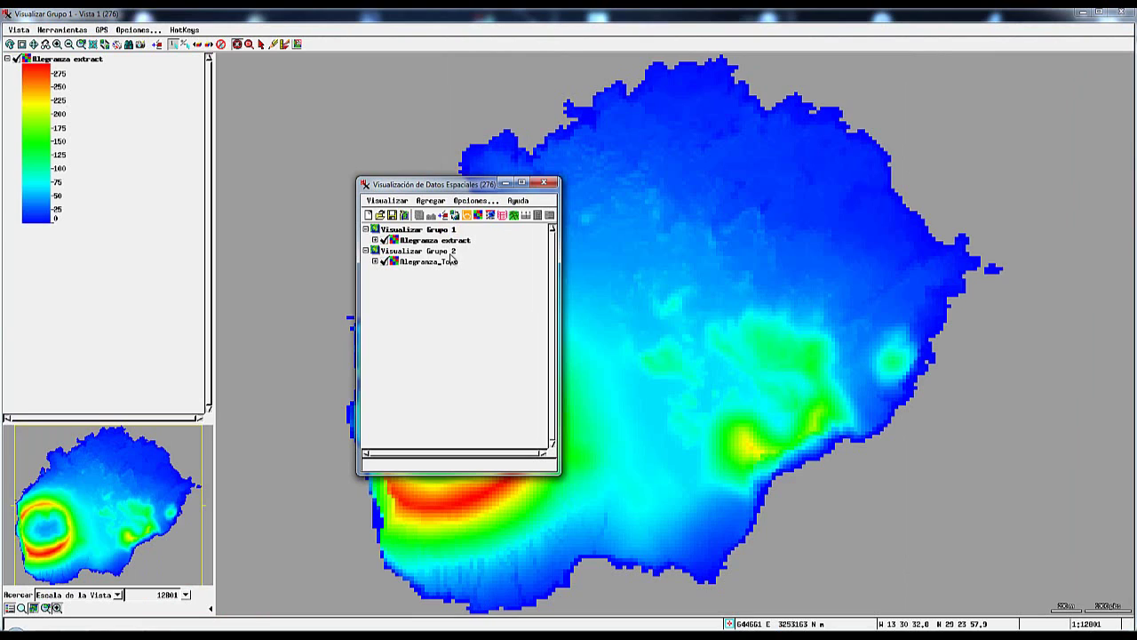
click(452, 253)
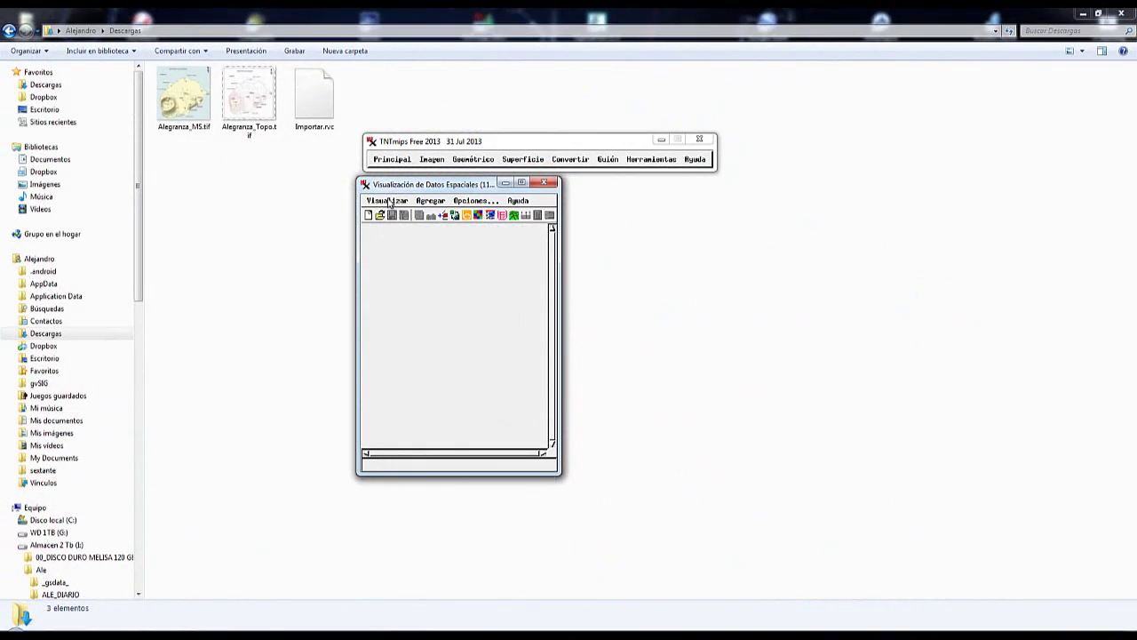
Create a new 3D display with the Alegranza raster as terrain and Alegranza extract from Georef_Alegranza.rvc as the displayed layer.
click(388, 202)
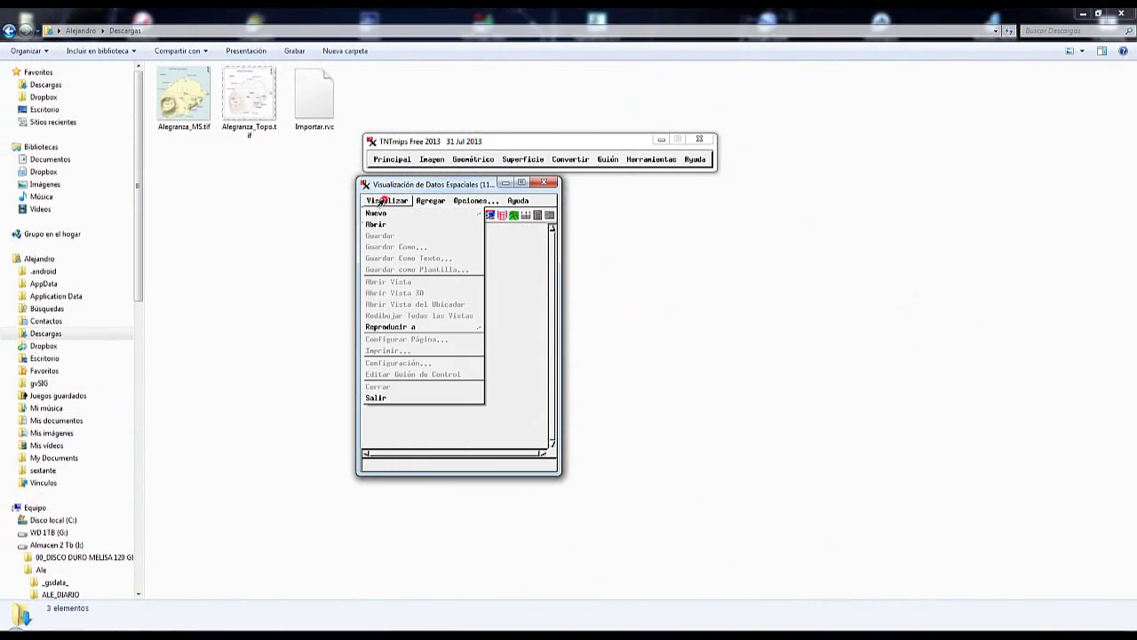
mouse_move(379, 215)
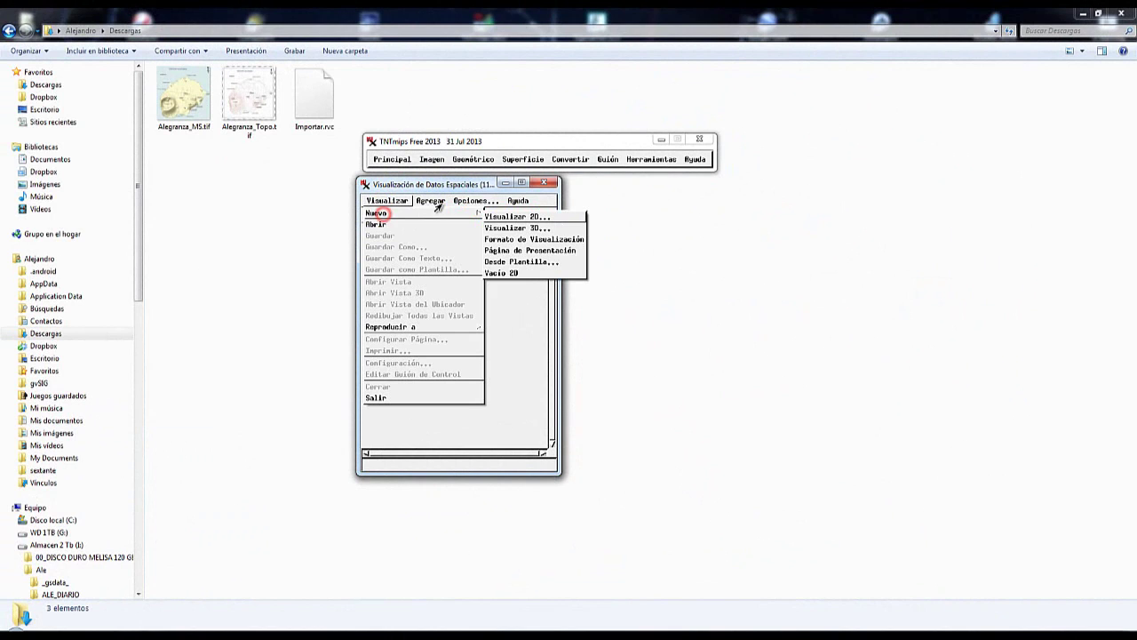
click(505, 228)
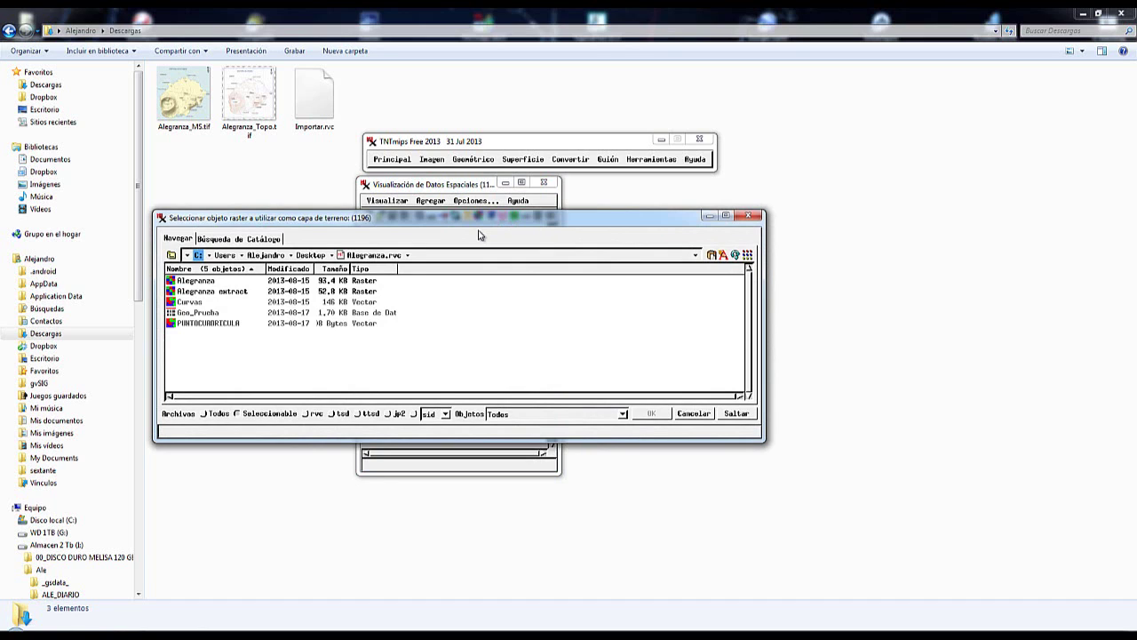
double_click(173, 280)
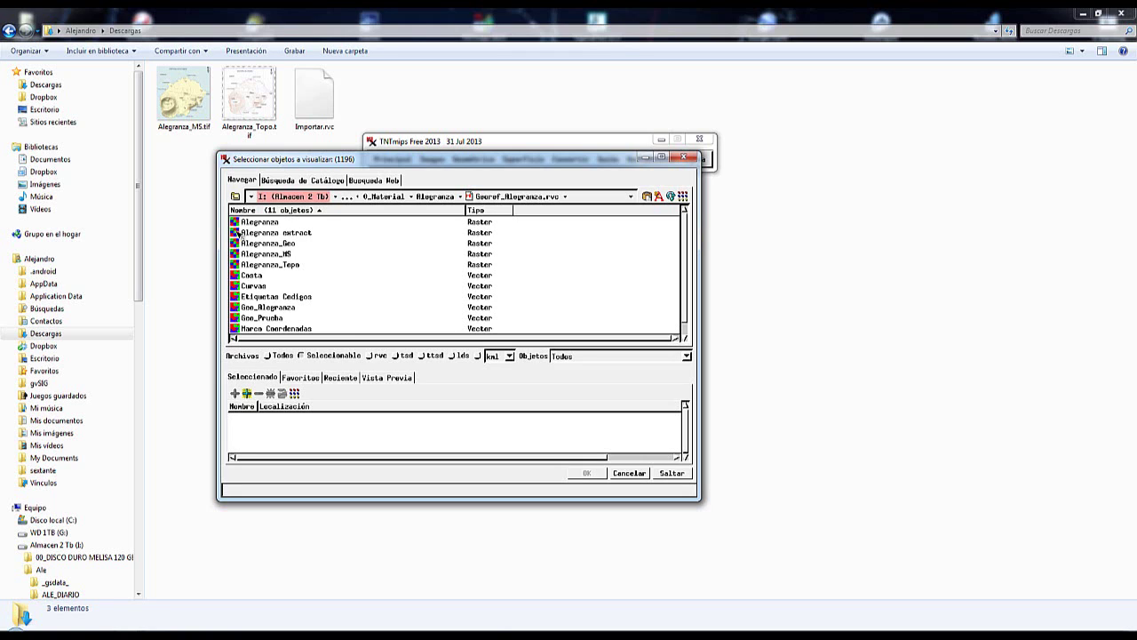
click(238, 233)
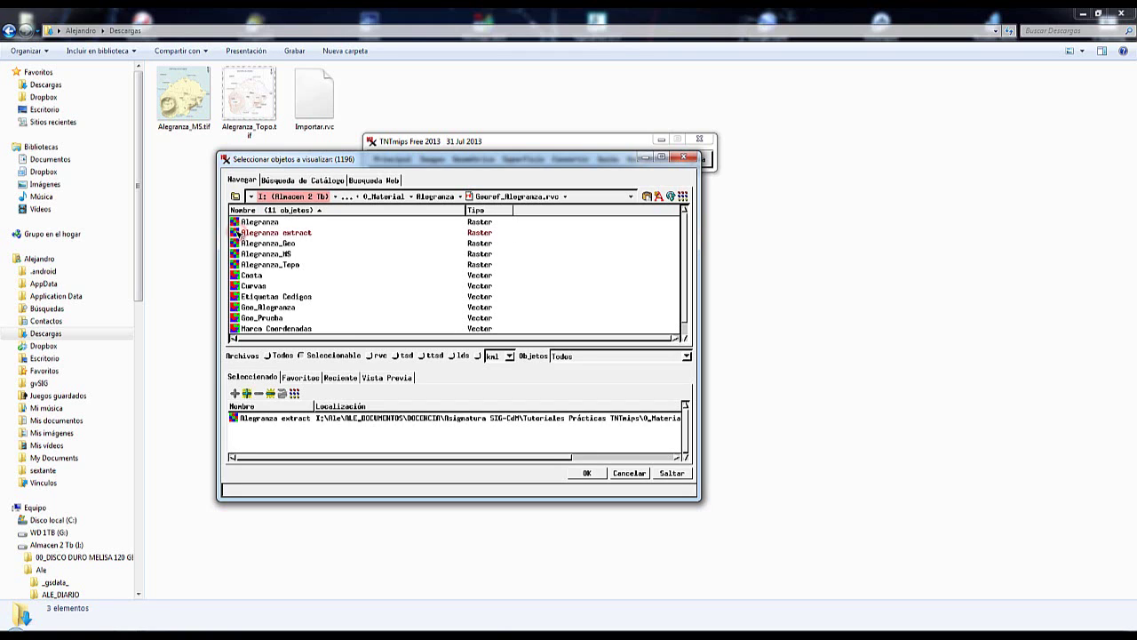
click(588, 473)
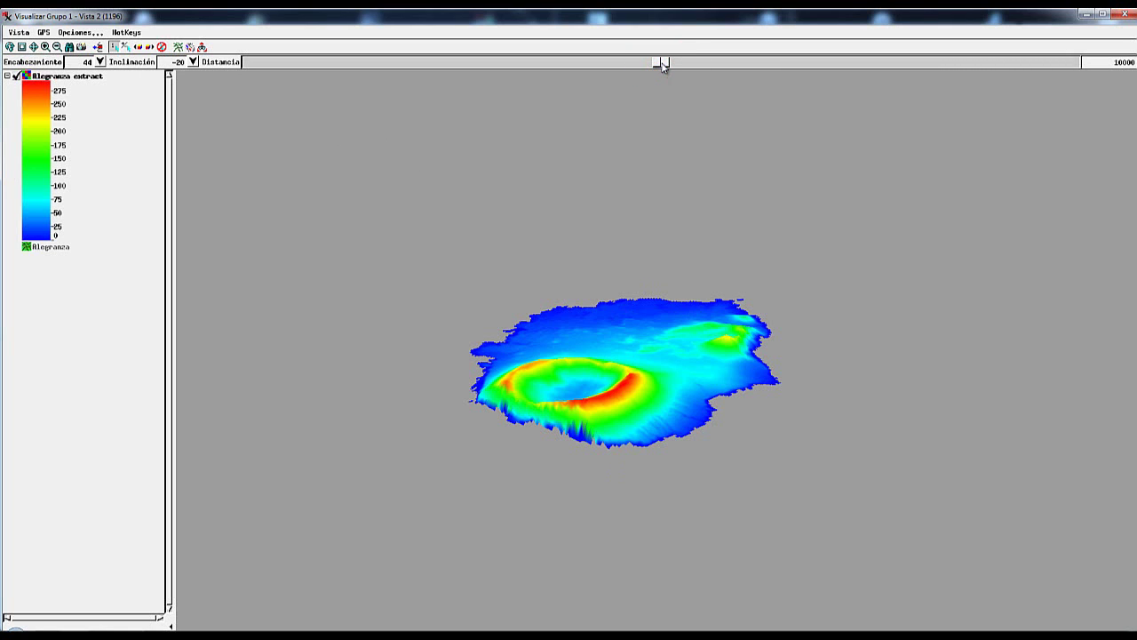
Try closer and farther viewing distances, then show the 3D terrain as a wireframe with the distance at about 12210.
drag(662, 64, 619, 66)
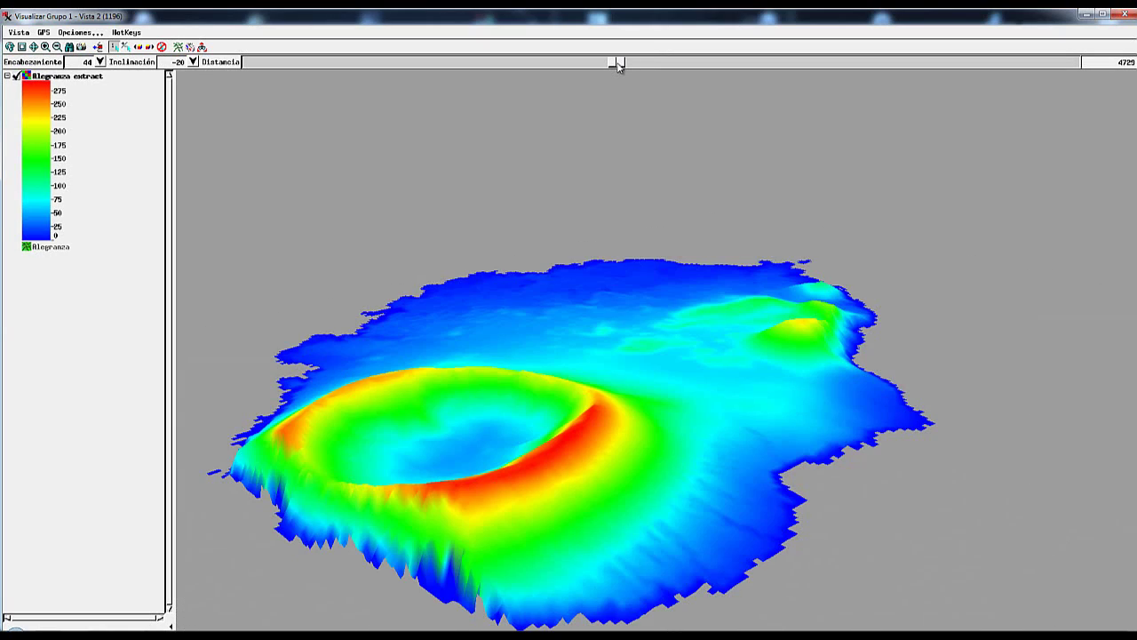
drag(619, 66, 660, 70)
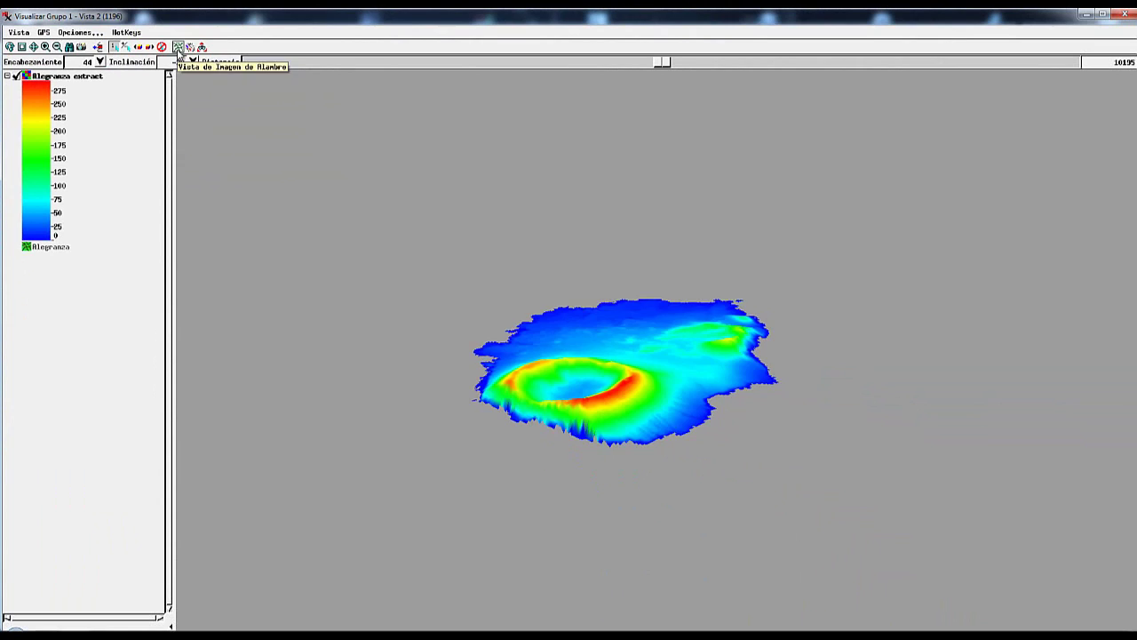
click(463, 124)
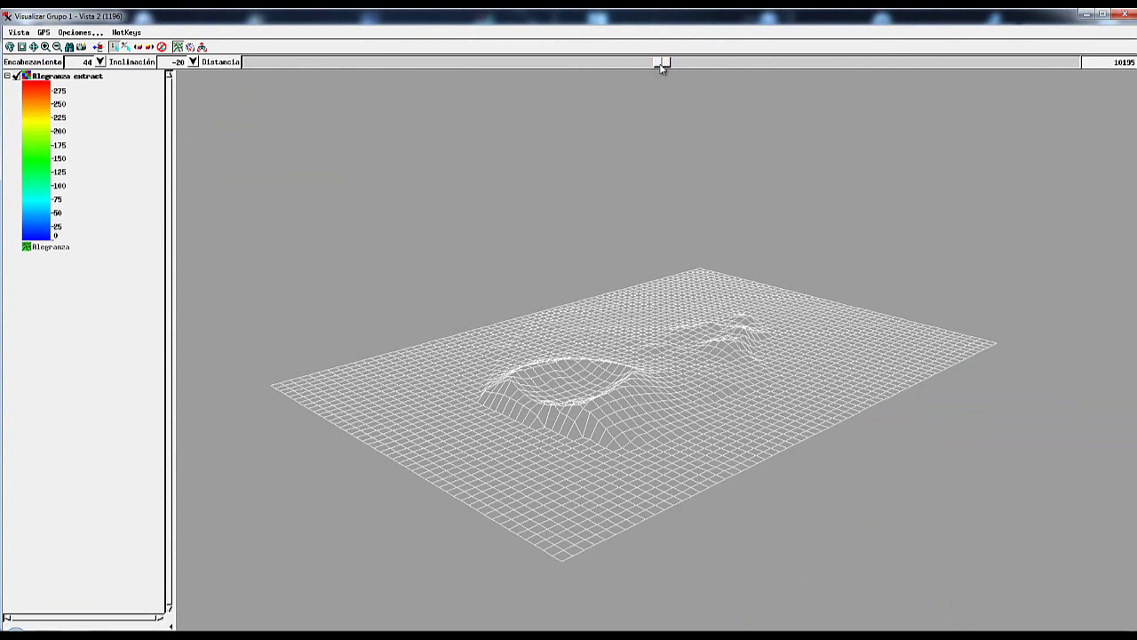
mouse_move(662, 68)
mouse_down()
mouse_move(707, 68)
mouse_move(609, 82)
mouse_move(685, 70)
mouse_move(669, 75)
mouse_up()
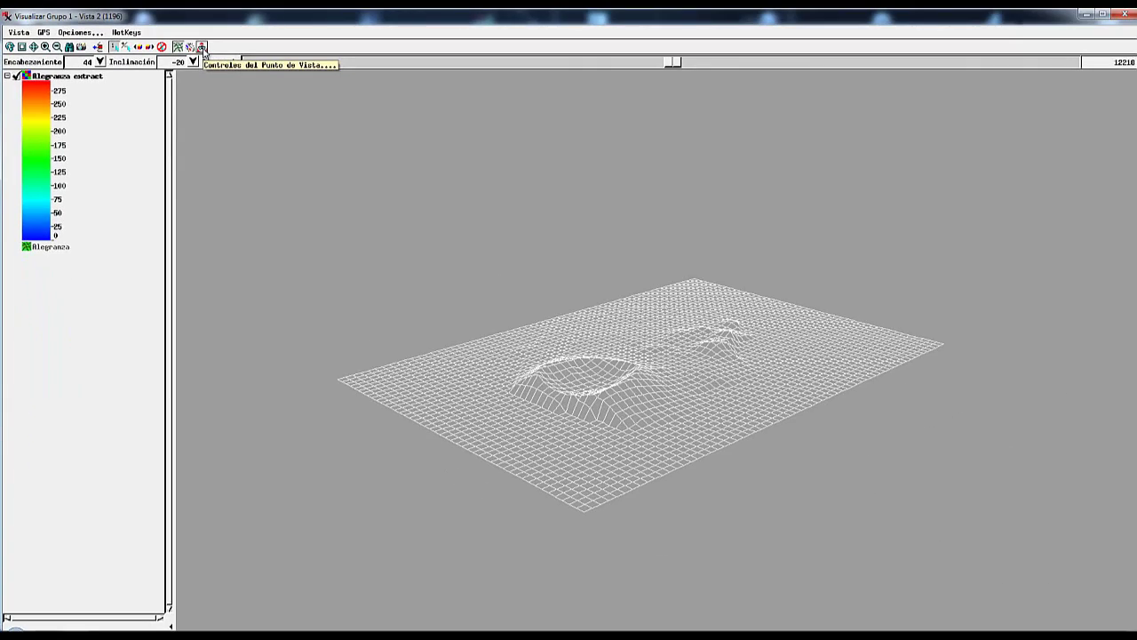
Use the 3D viewpoint controls to swing the viewer to a heading of about 32.8° and an inclination of about -24.7°.
click(479, 112)
click(202, 48)
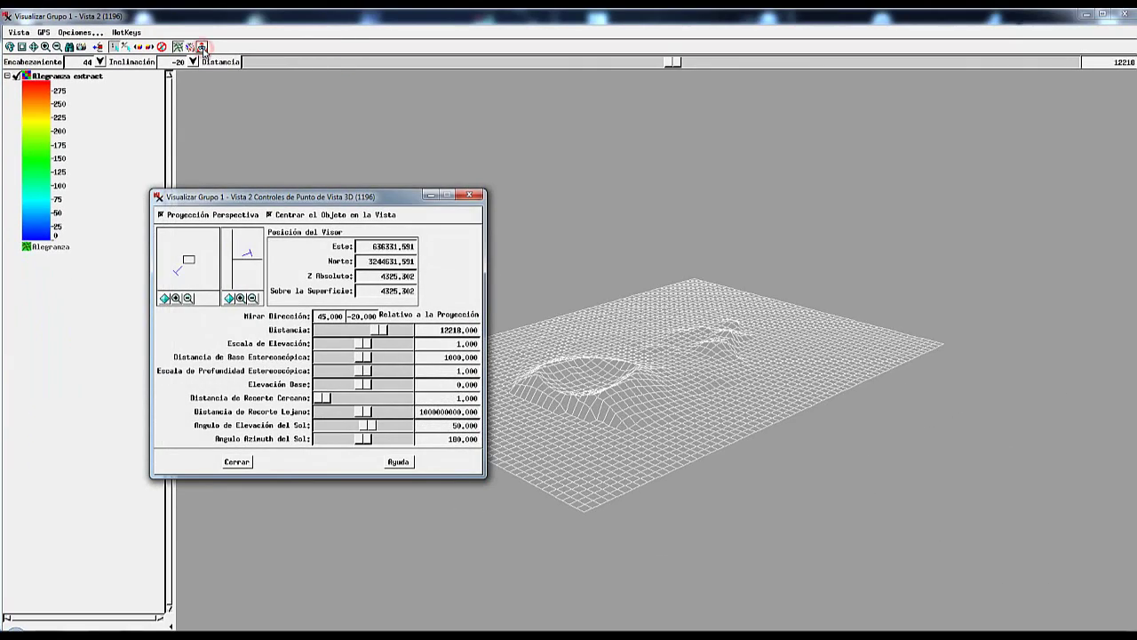
drag(282, 203, 212, 88)
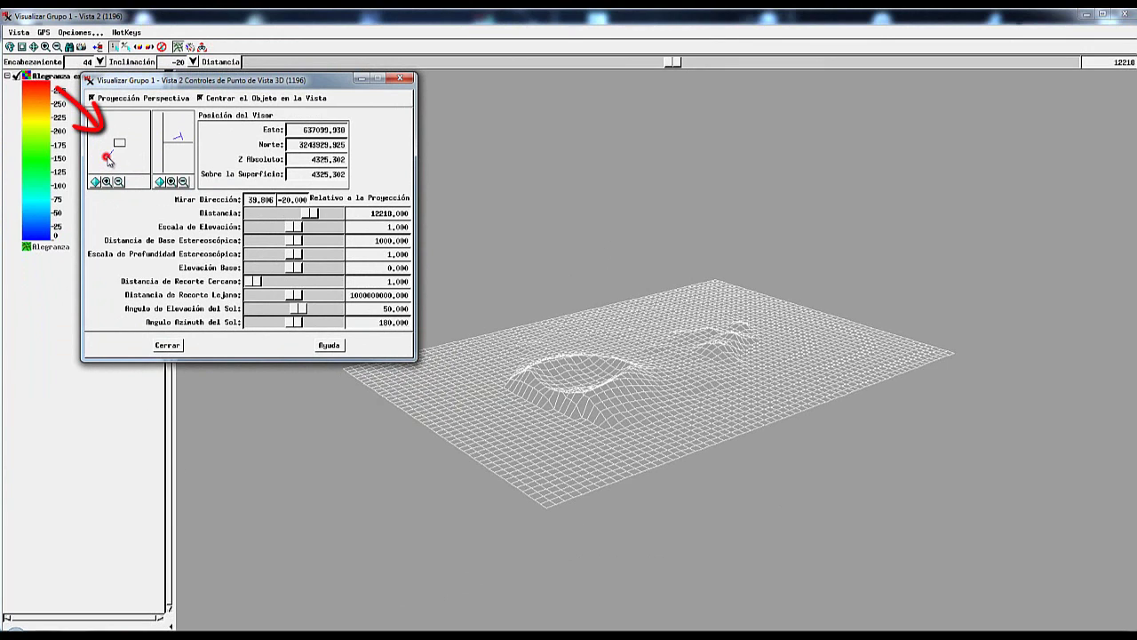
mouse_move(107, 158)
mouse_down()
mouse_move(133, 151)
mouse_move(125, 128)
mouse_move(117, 149)
mouse_move(135, 165)
mouse_move(112, 162)
mouse_move(135, 156)
mouse_move(136, 136)
mouse_move(109, 165)
mouse_up()
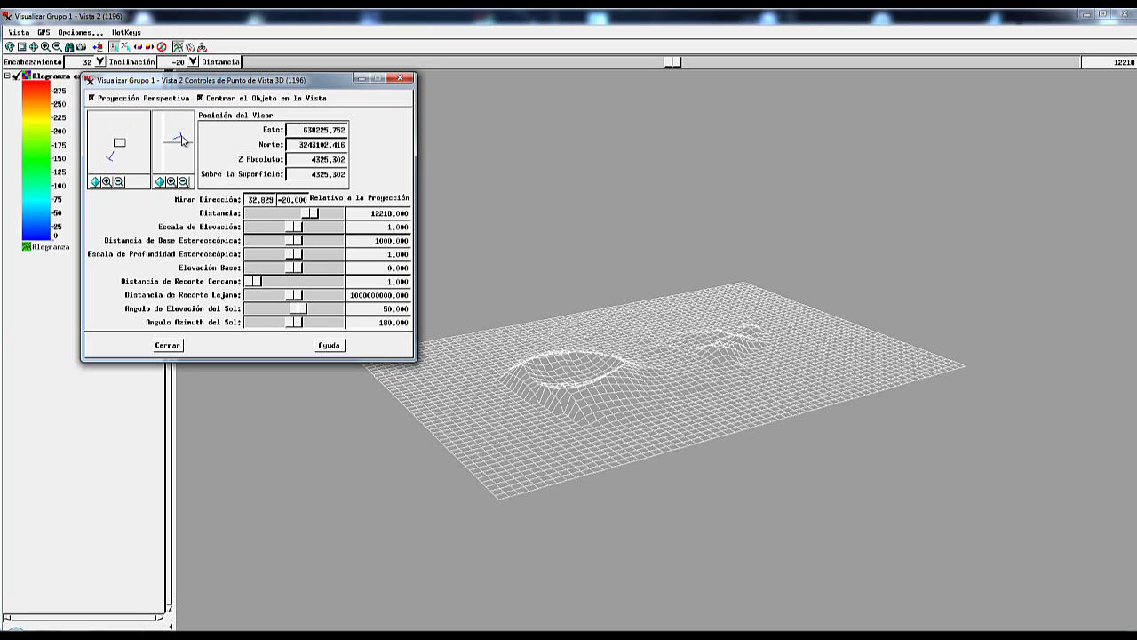
drag(182, 140, 173, 128)
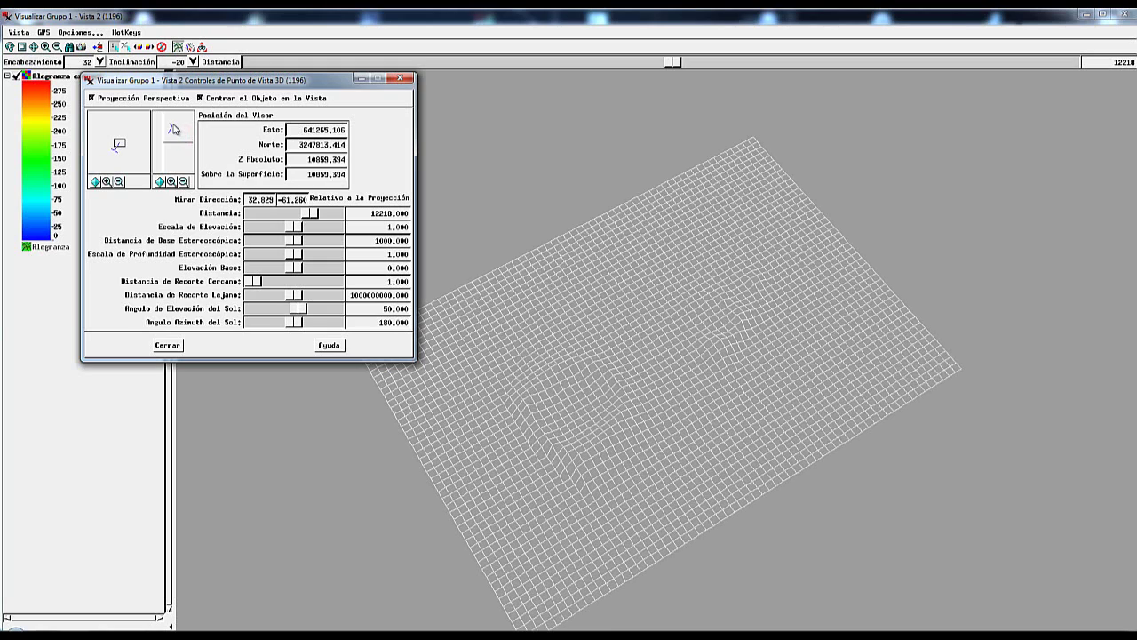
mouse_move(174, 128)
mouse_down()
mouse_move(180, 159)
mouse_move(187, 136)
mouse_up()
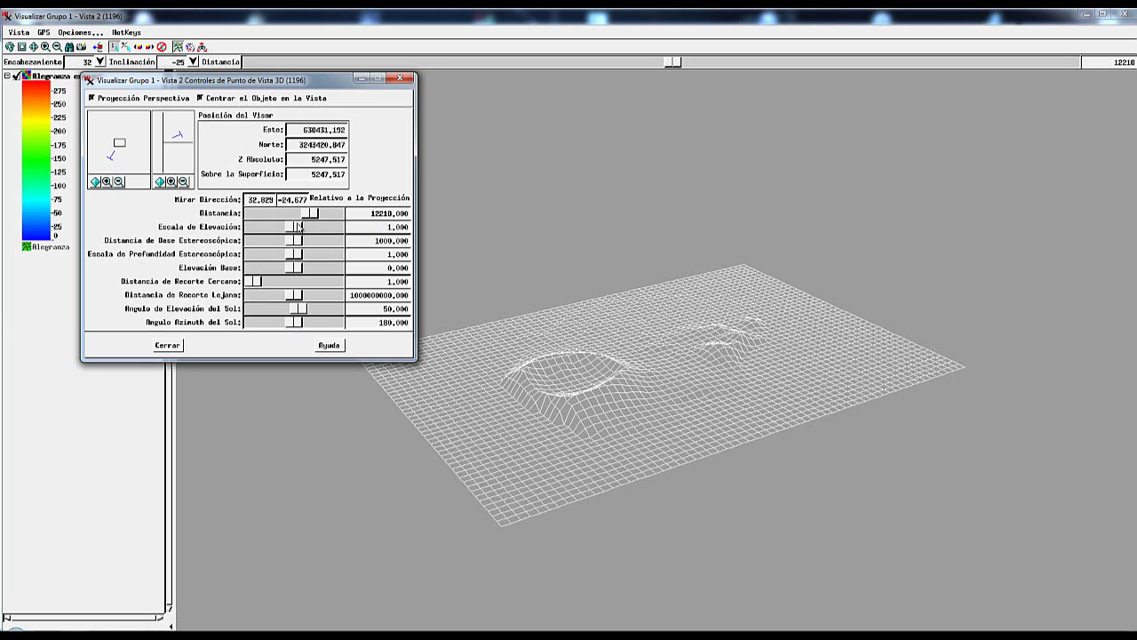
click(168, 345)
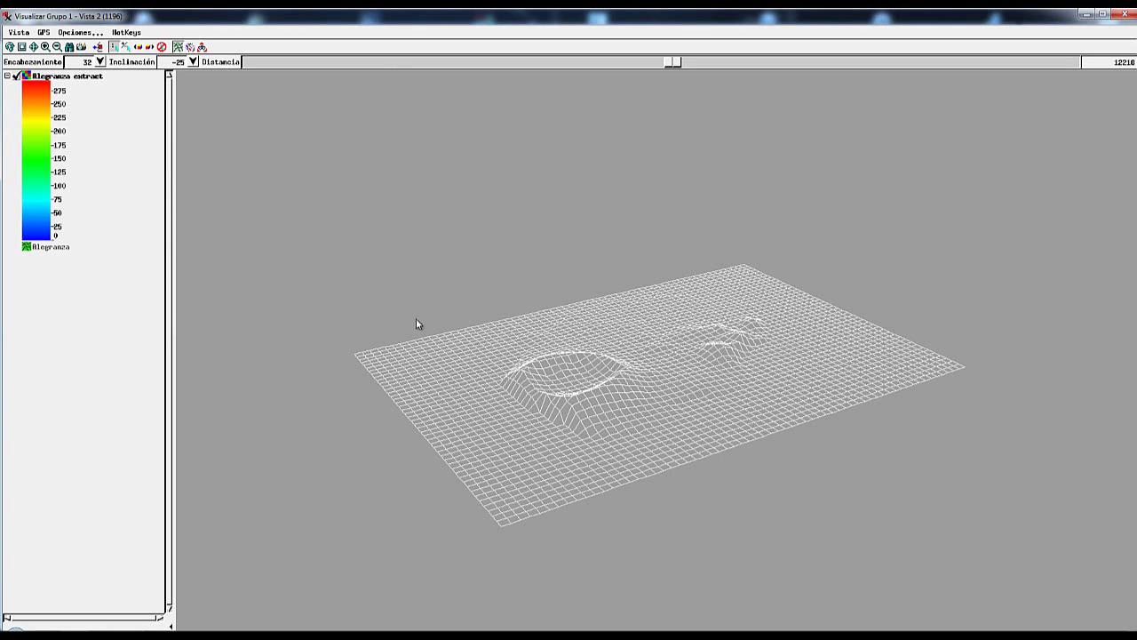
Turn off the wireframe display and set the 3D view's heading to south (sur).
click(179, 47)
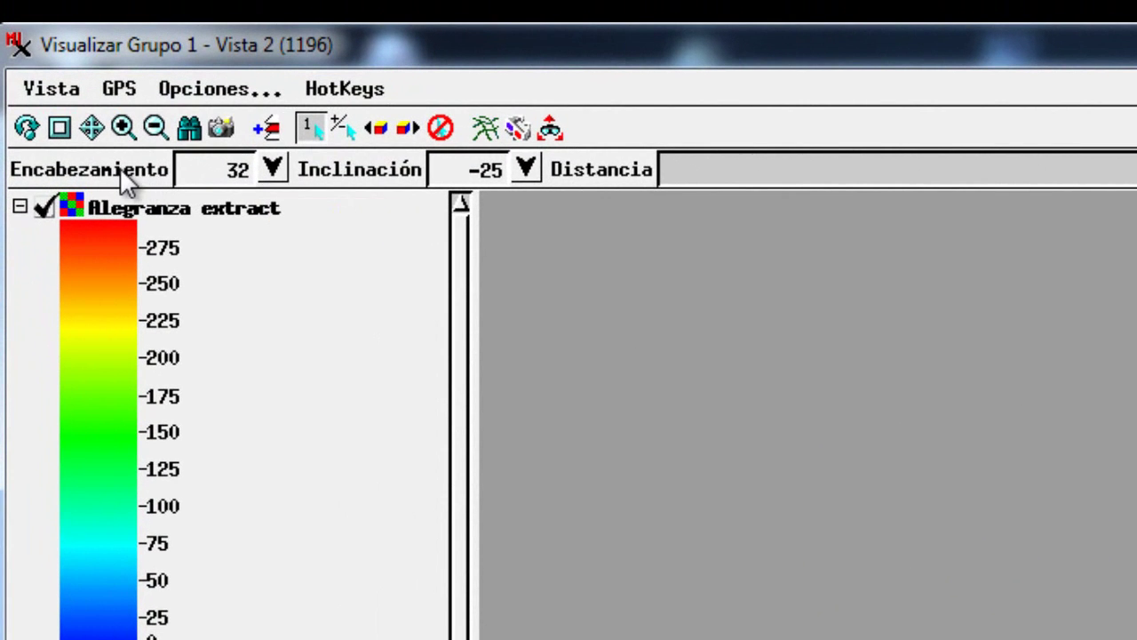
click(273, 169)
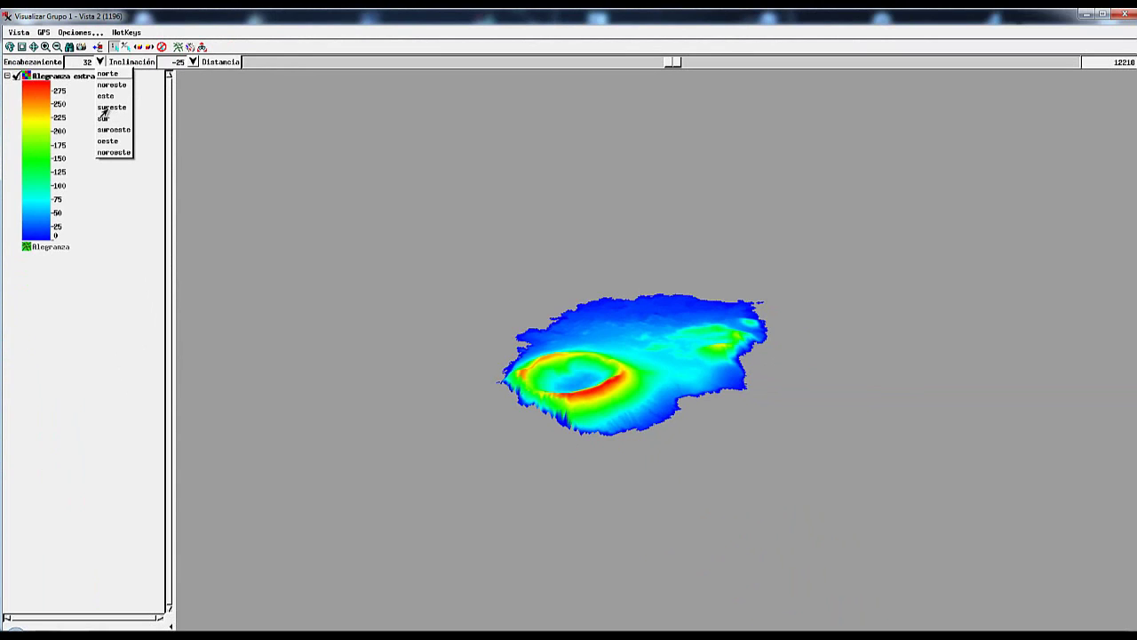
click(103, 119)
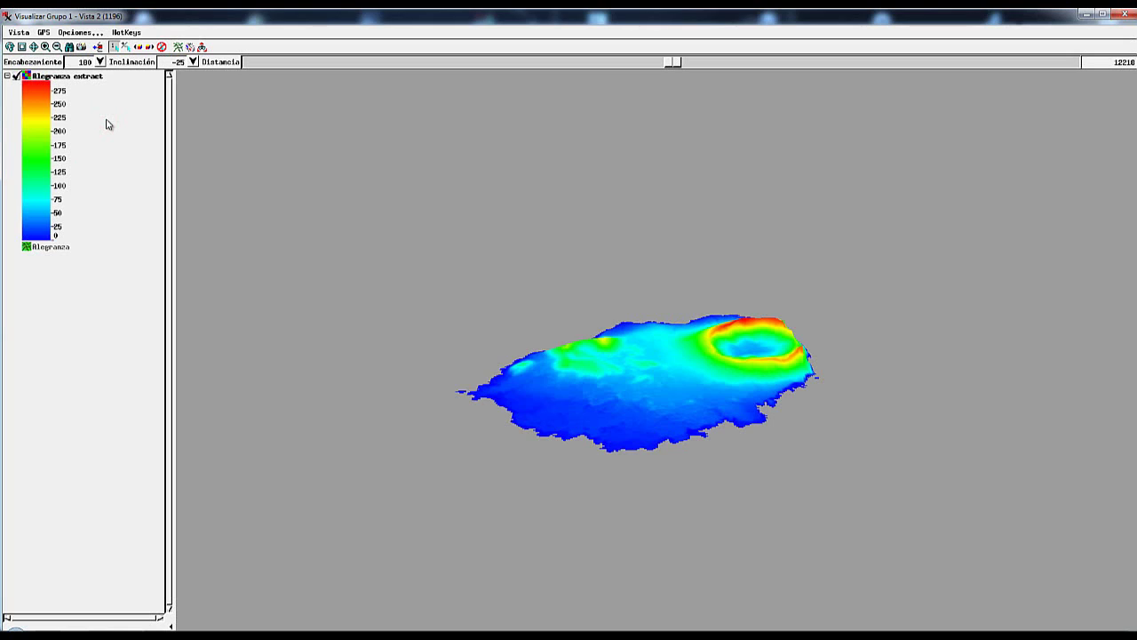
Set the 3D view's heading to east (este) and then west (oeste), and look through the preset inclination angles.
click(100, 61)
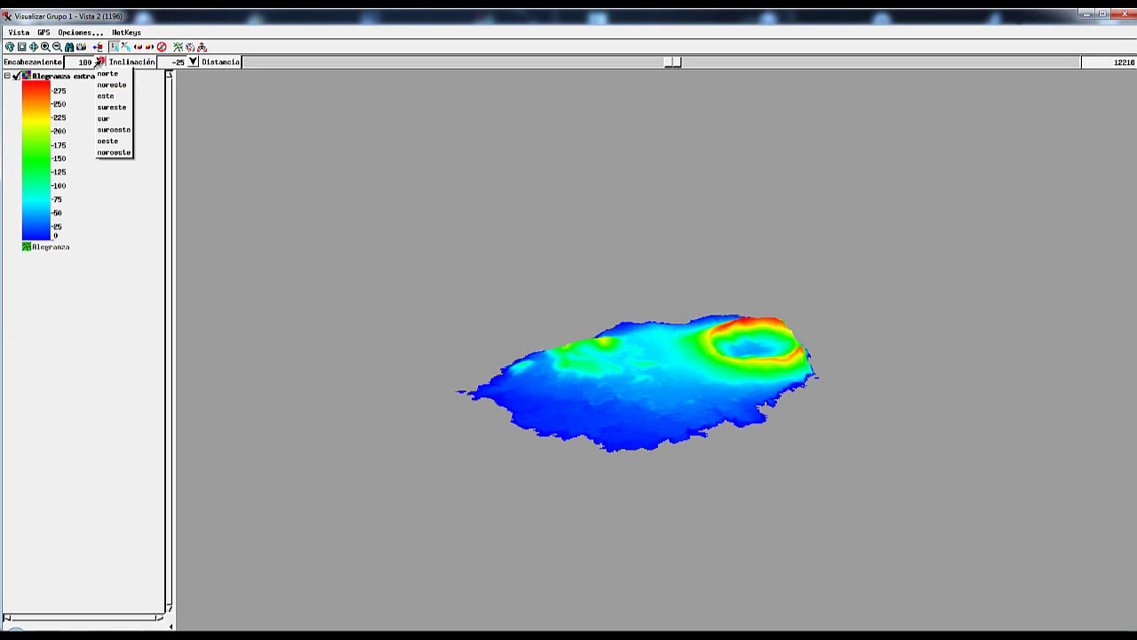
click(108, 96)
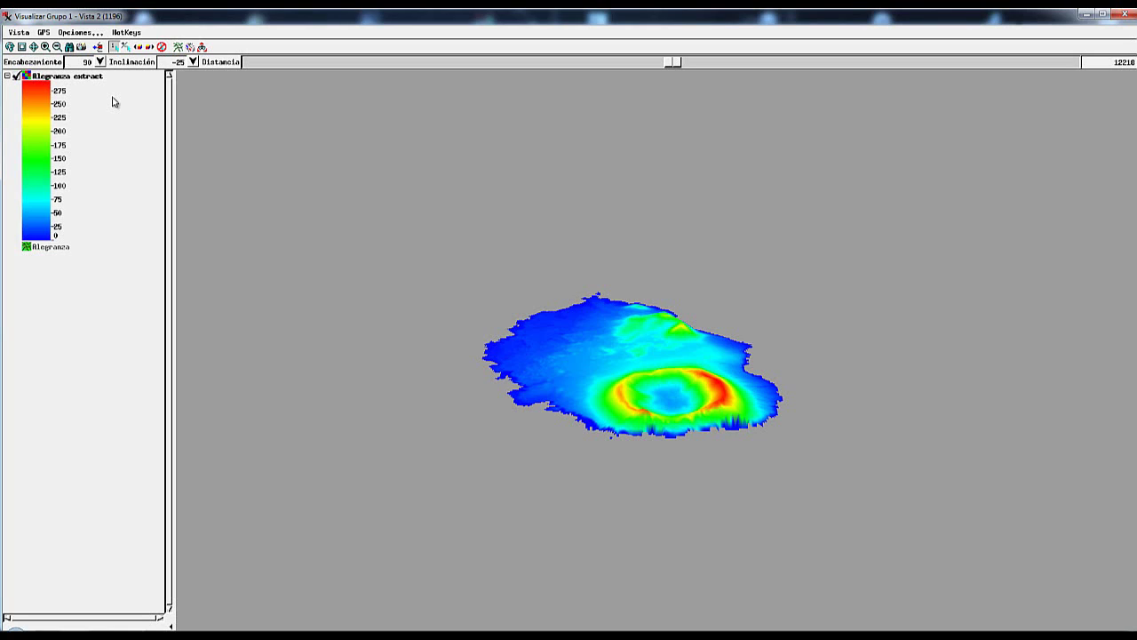
click(99, 61)
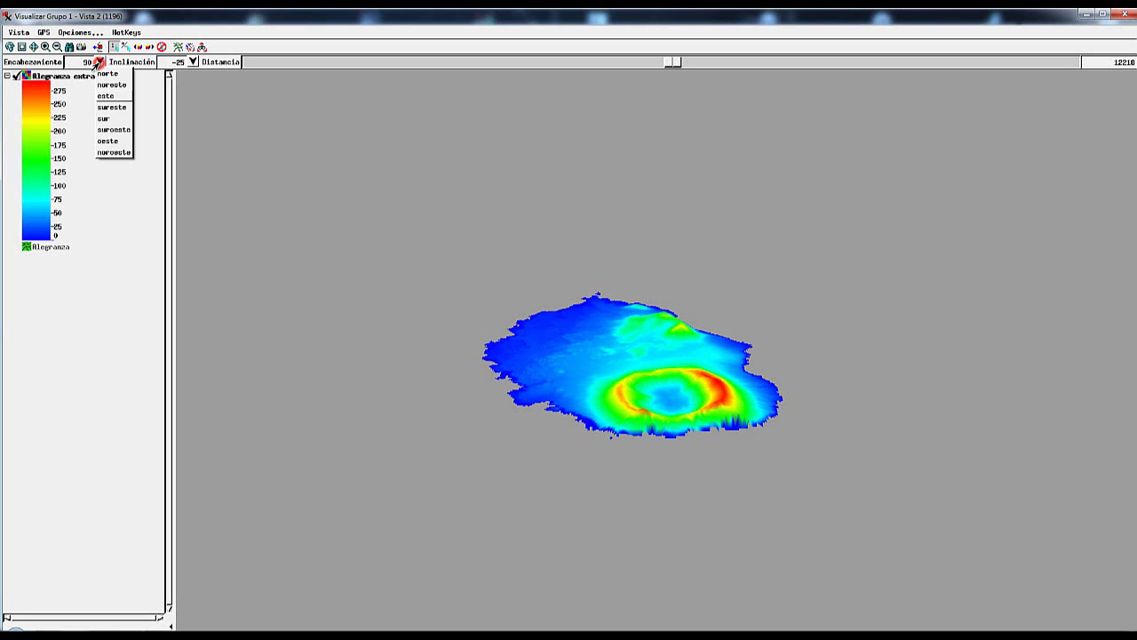
click(110, 143)
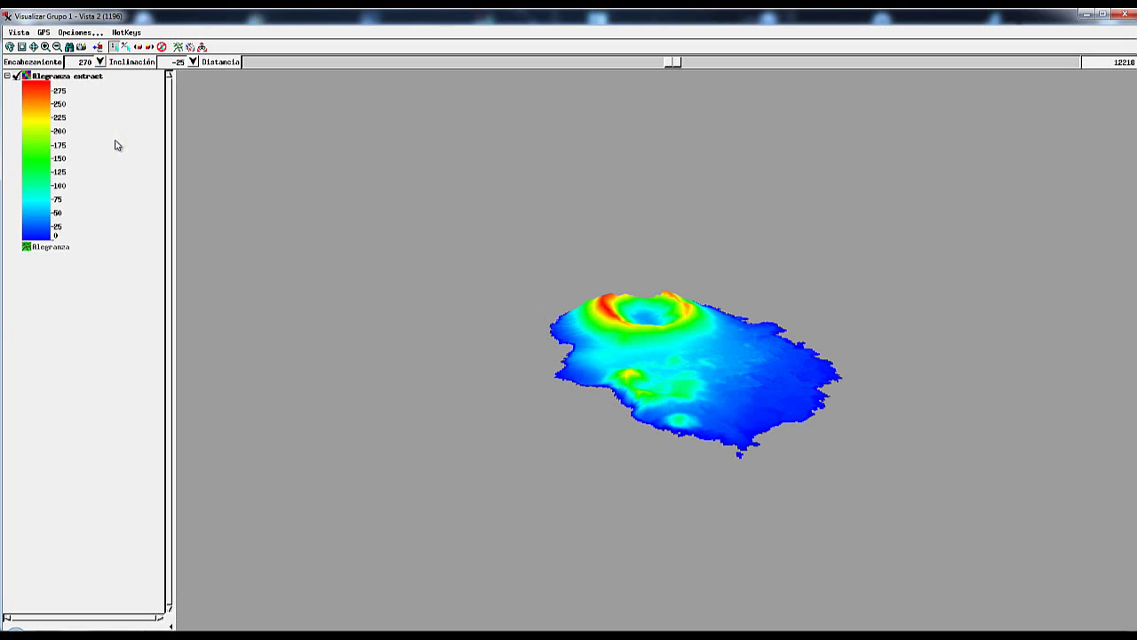
click(193, 62)
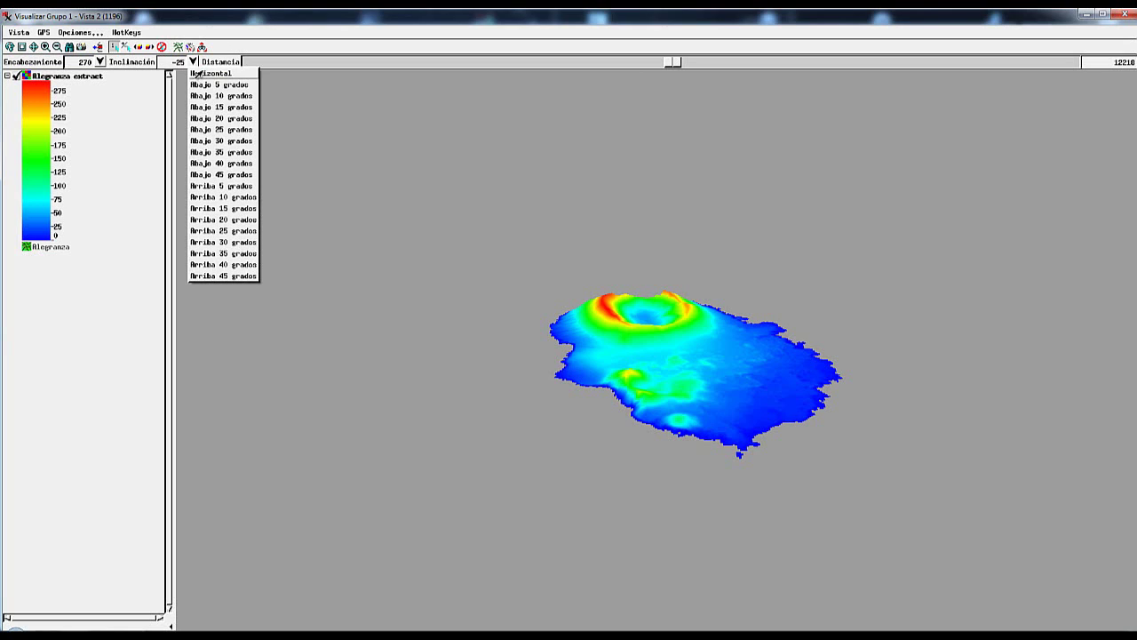
click(229, 37)
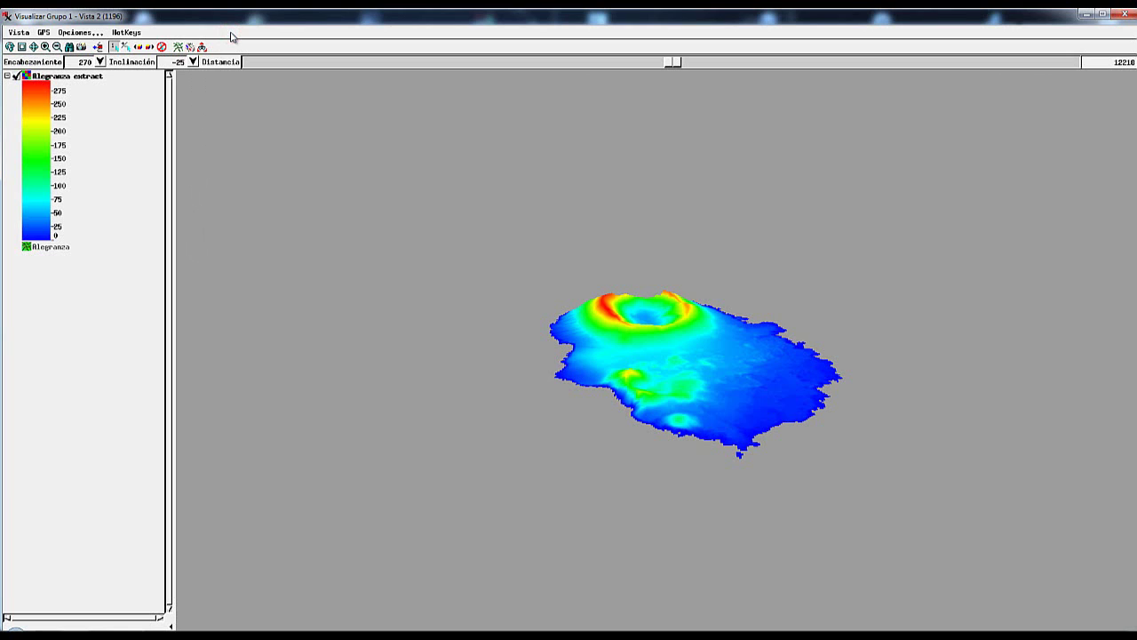
Quick-add the Alegranza raster from Georef_Alegranza.rvc as another layer in the 3D view.
click(98, 47)
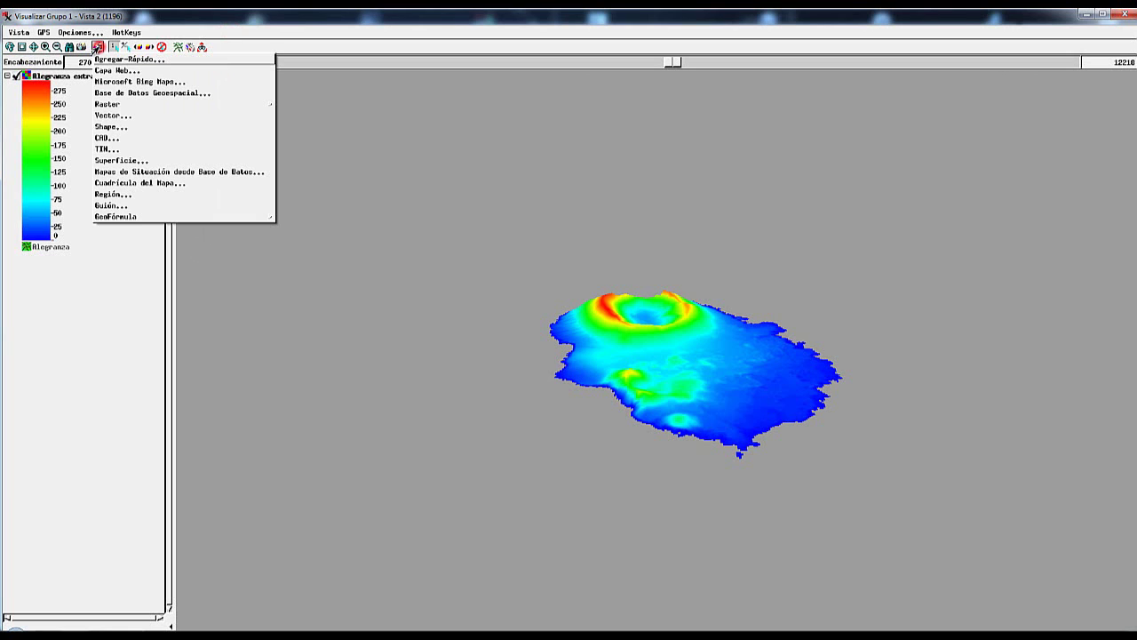
click(103, 59)
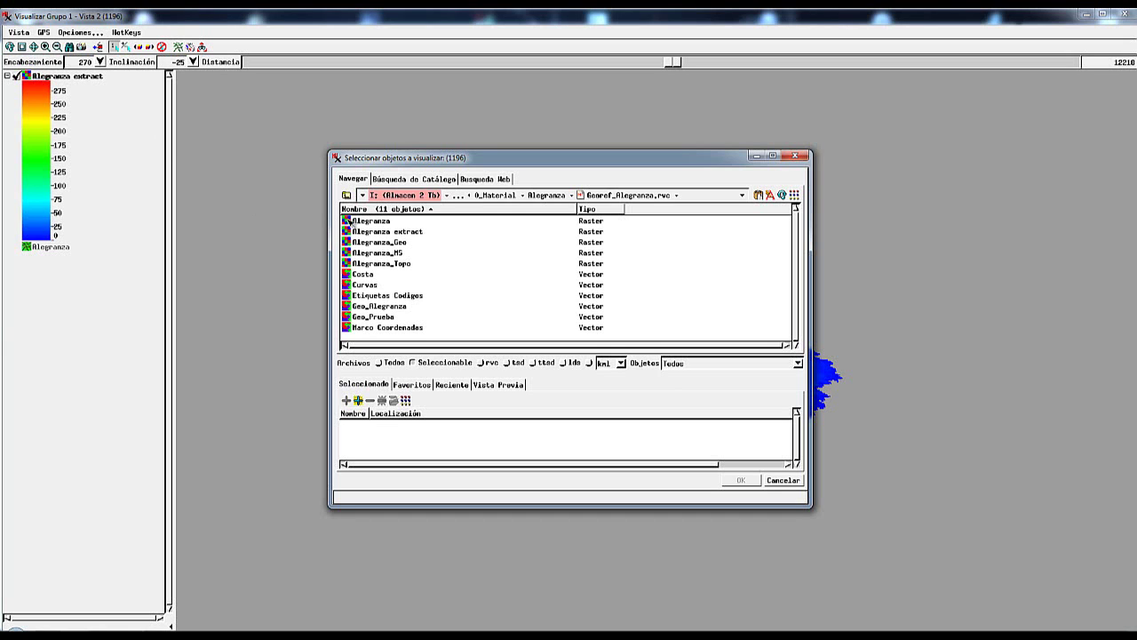
click(348, 223)
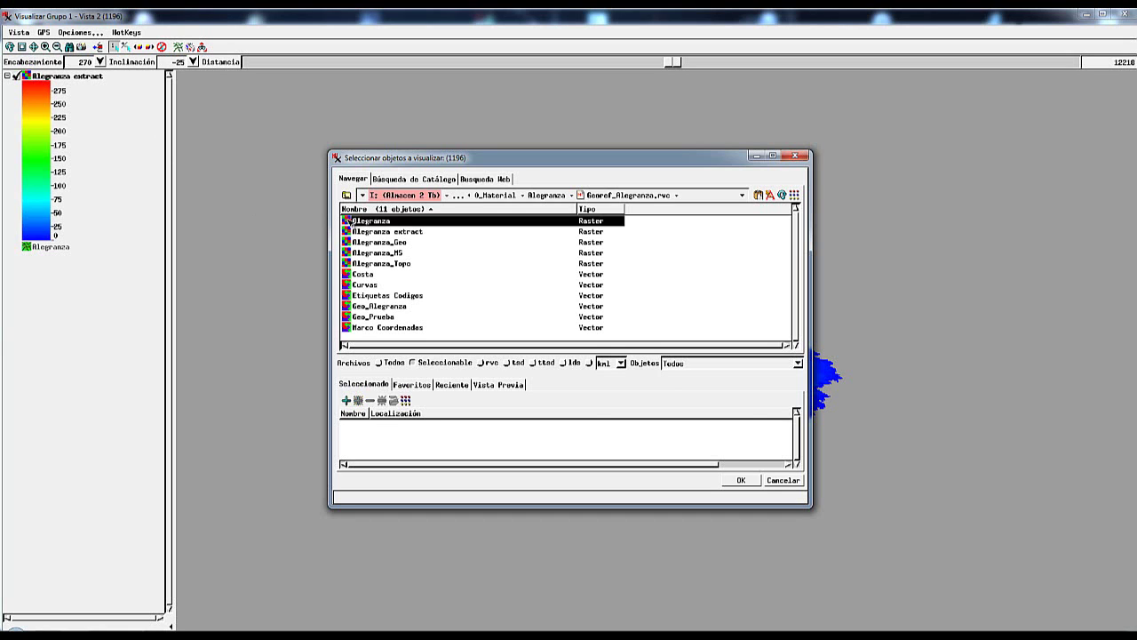
click(742, 481)
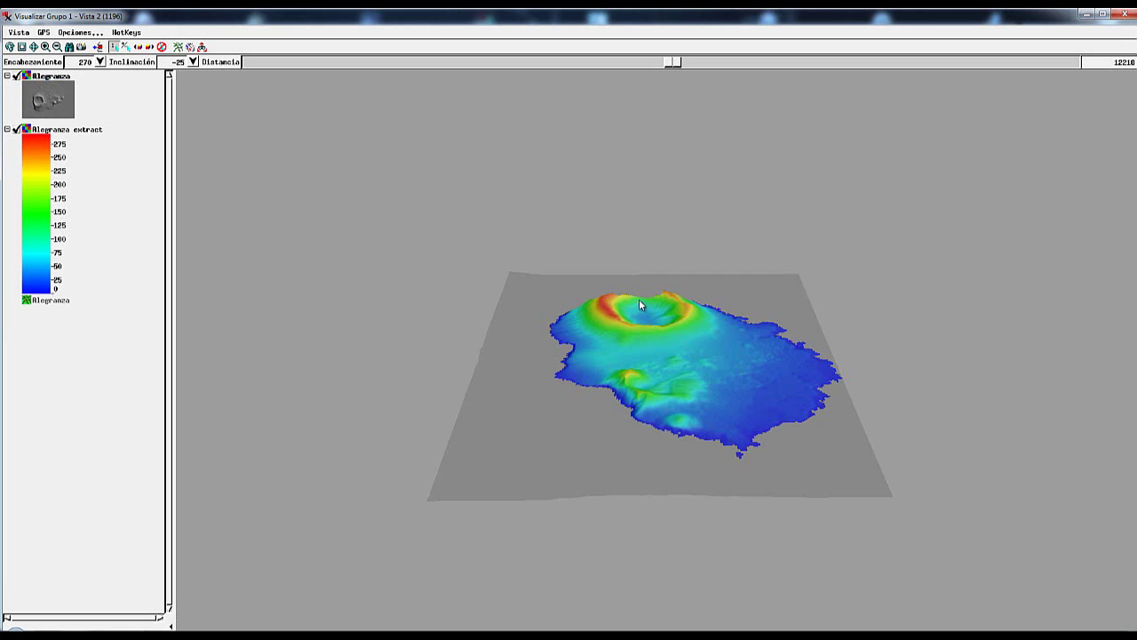
Hide and show the shaded Alegranza raster again, and bring the 3D viewpoint closer to a distance of 5551.
click(18, 77)
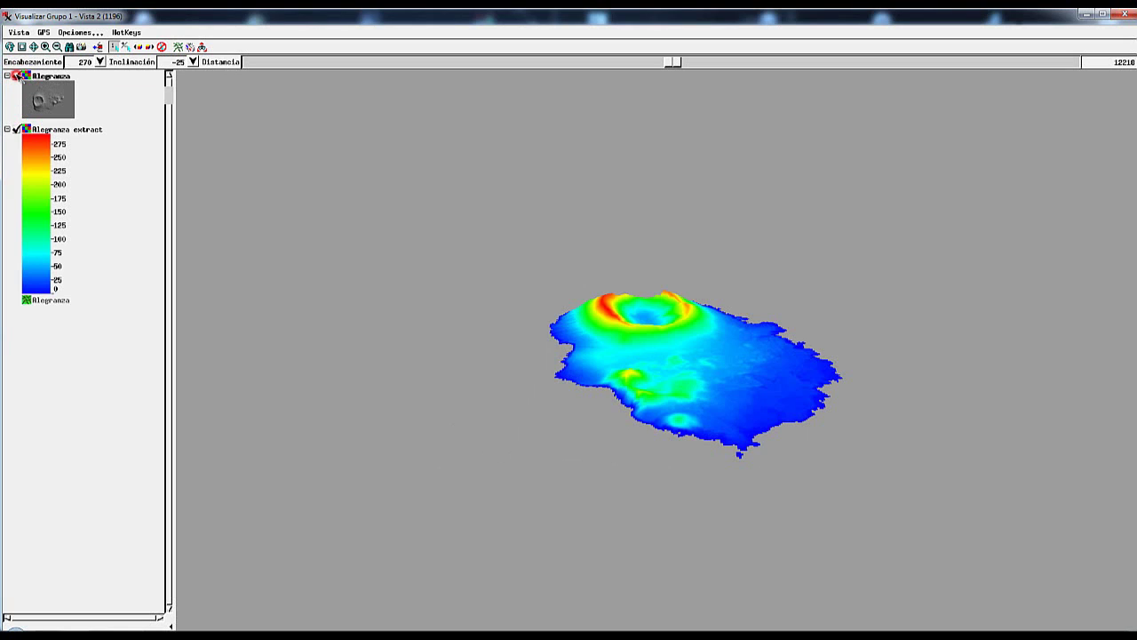
click(17, 77)
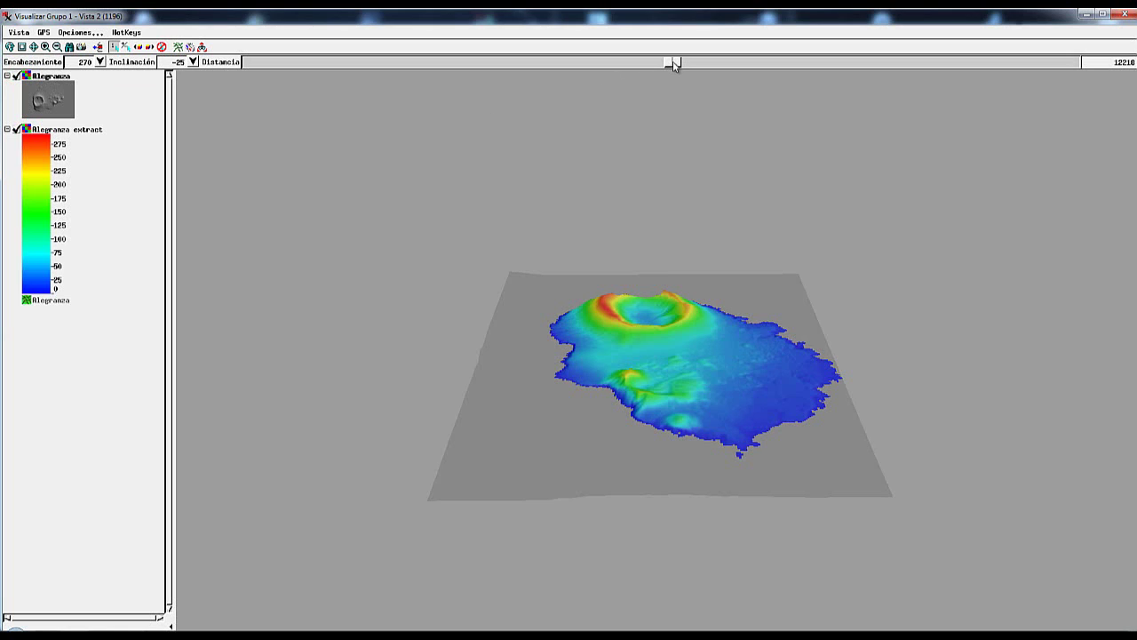
drag(673, 64, 628, 71)
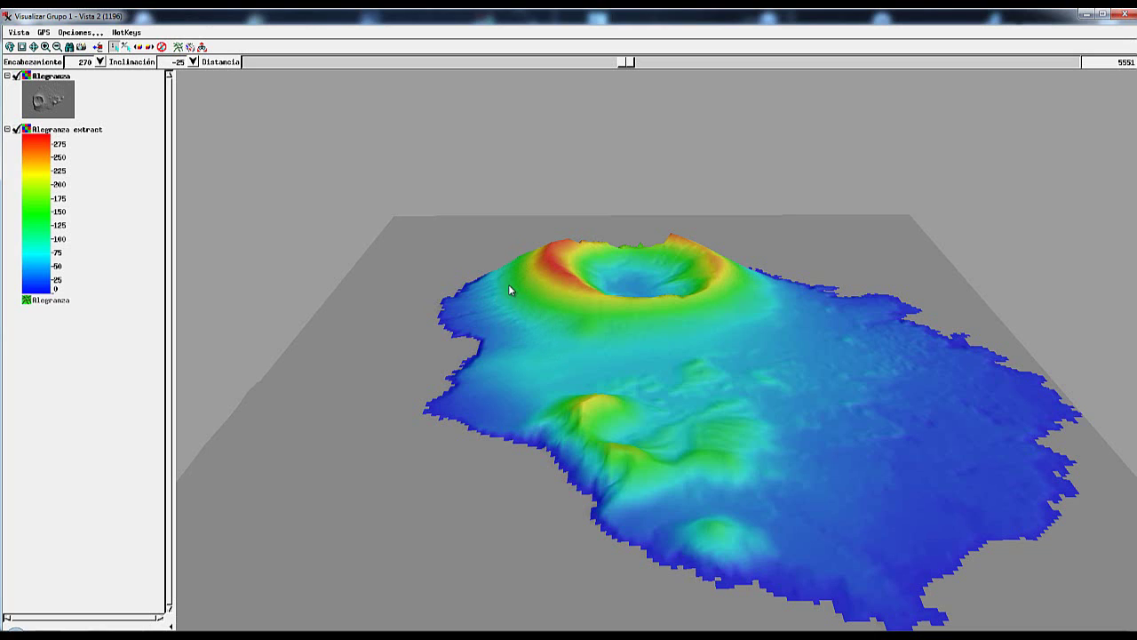
Review the Alegranza raster layer's relief shading settings and set its transparency to 0.
click(31, 79)
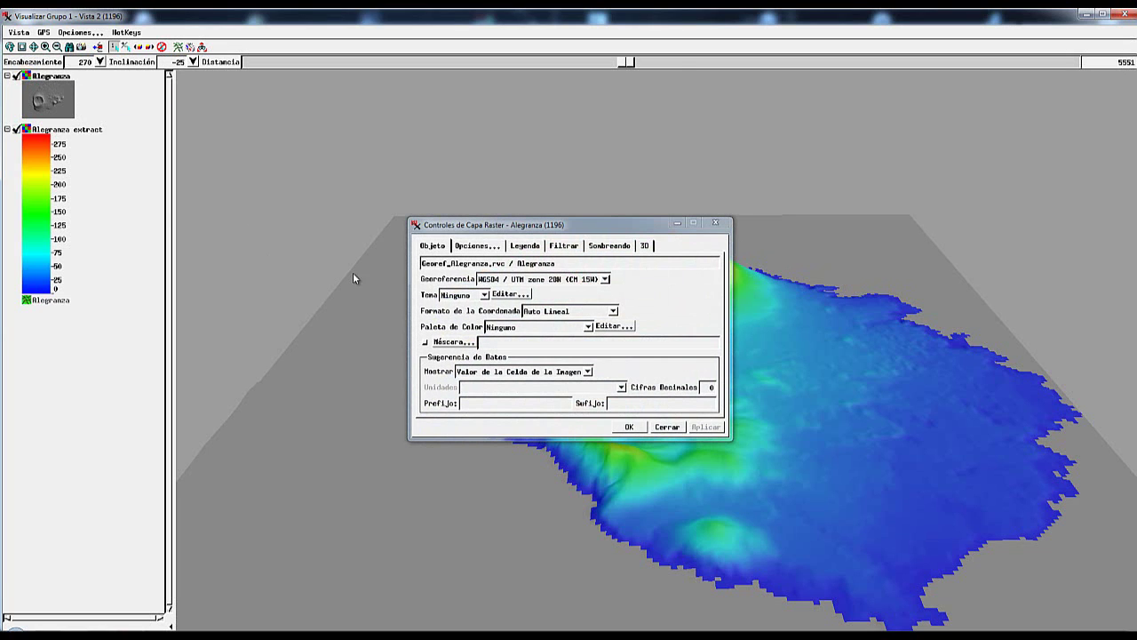
click(608, 247)
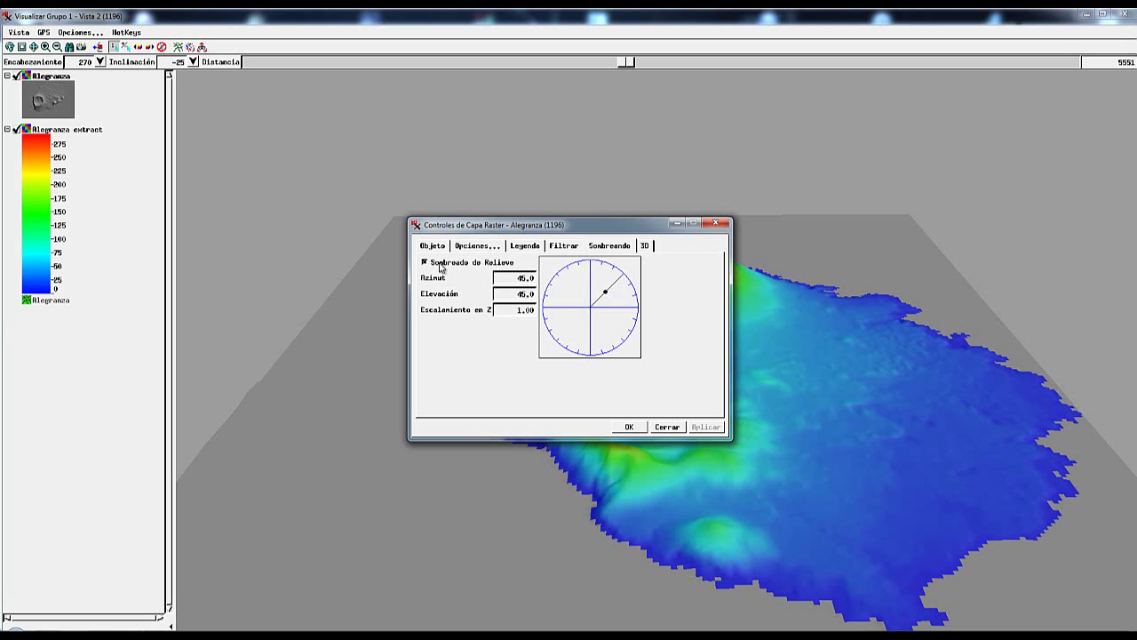
click(474, 248)
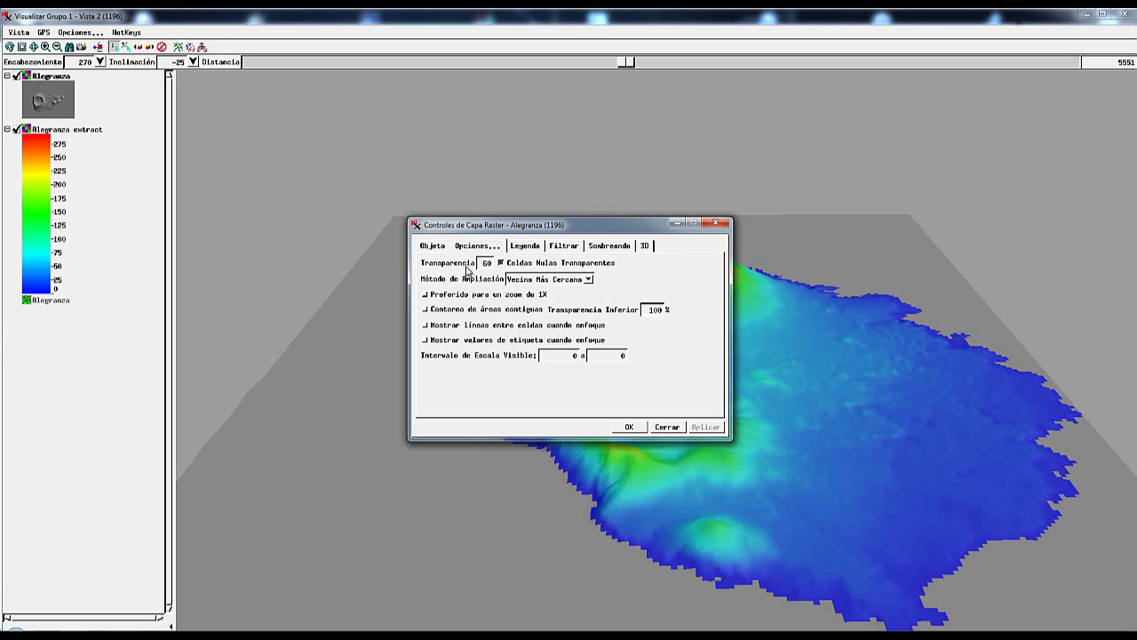
double_click(483, 266)
text(0)
click(628, 428)
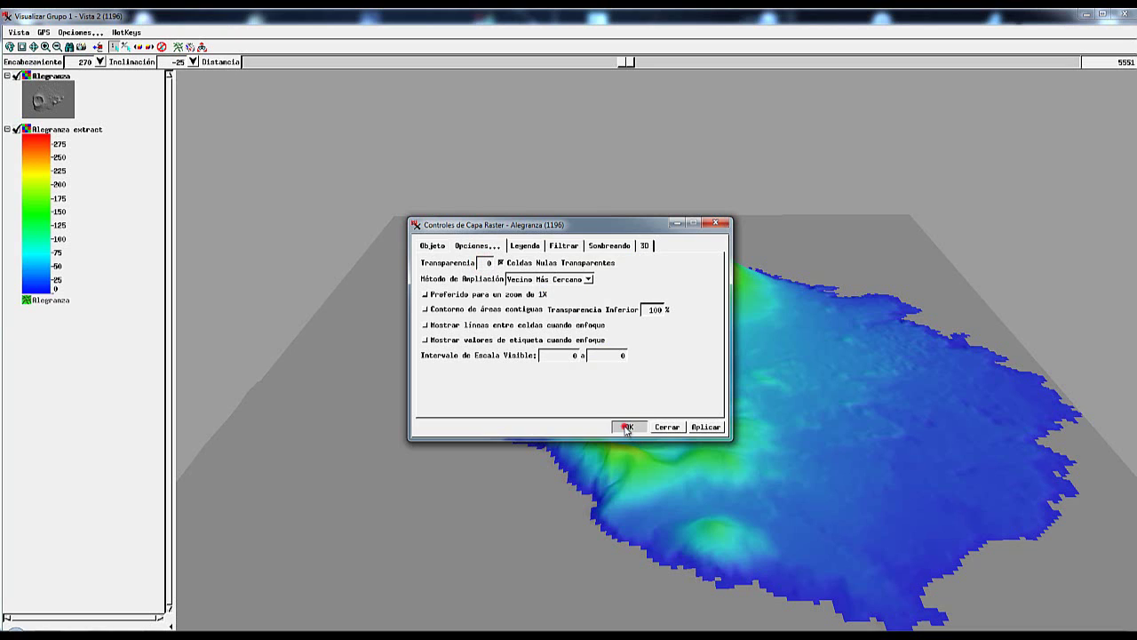
click(707, 427)
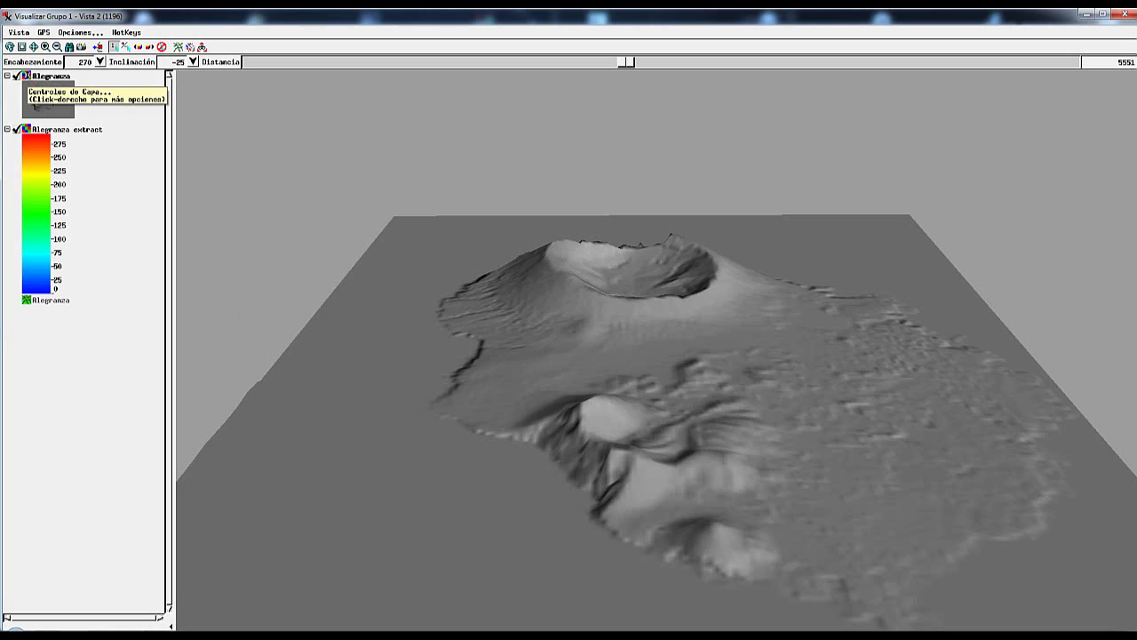
Raise the shaded Alegranza layer's transparency again so the coloured elevation raster shows through the relief.
click(27, 77)
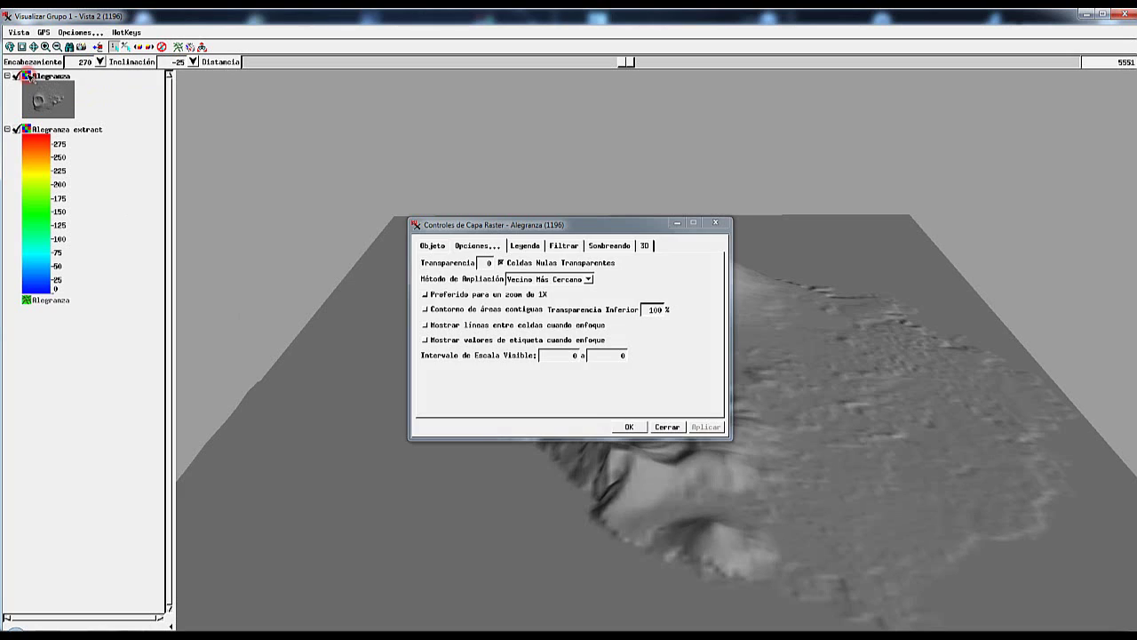
click(486, 264)
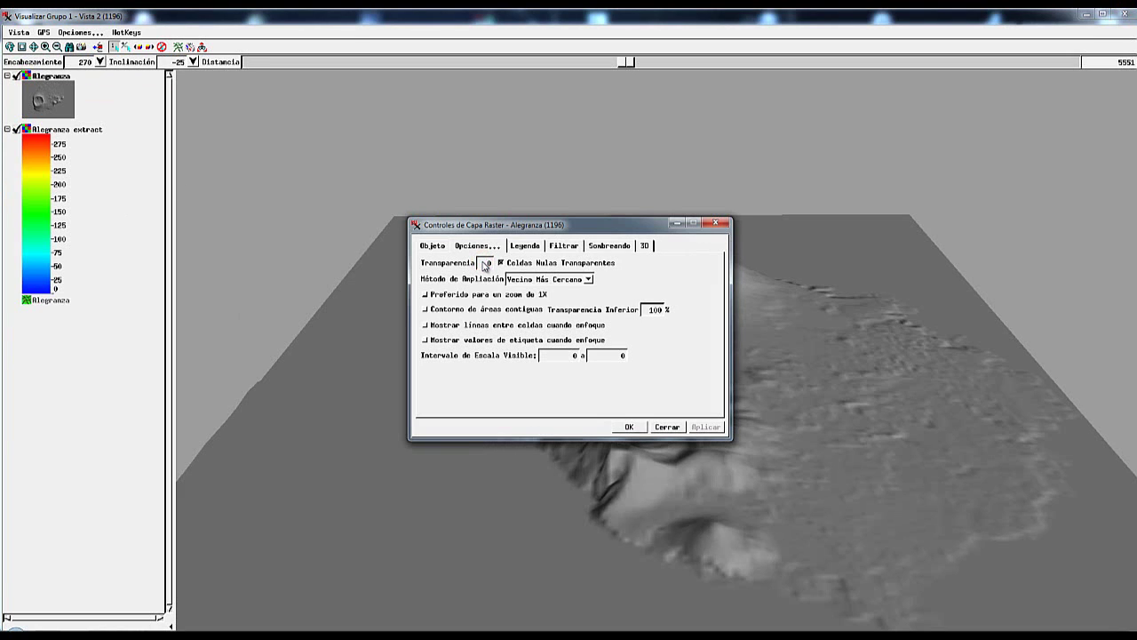
text(5)
click(708, 428)
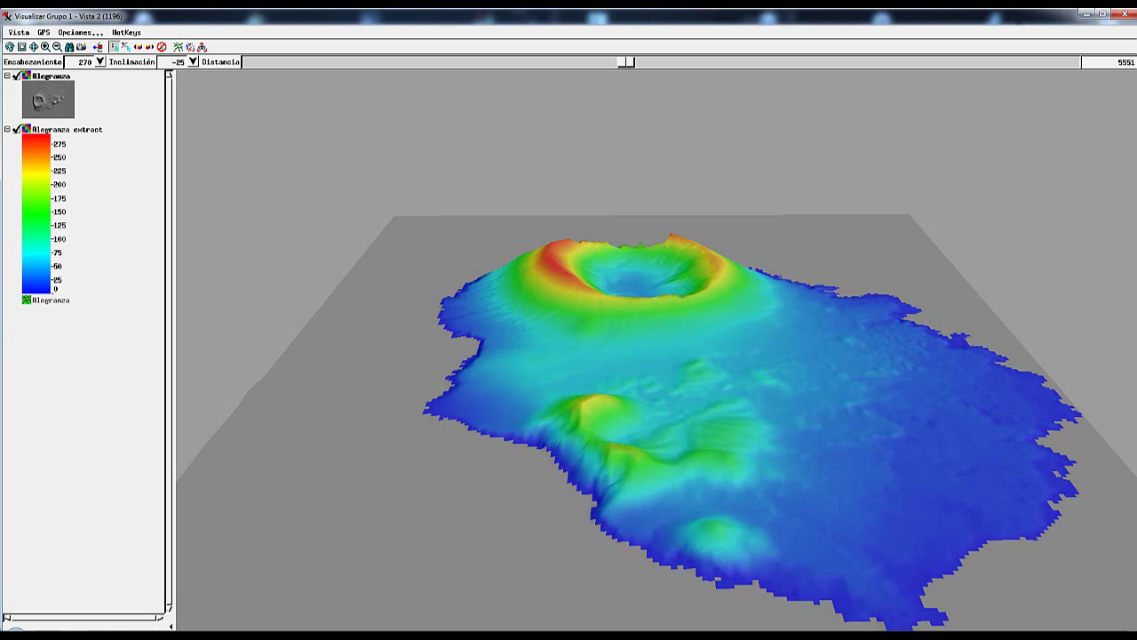
Switch to the 2D view of Grupo 1 and inspect the cell values near the middle of the island.
mouse_move(270, 637)
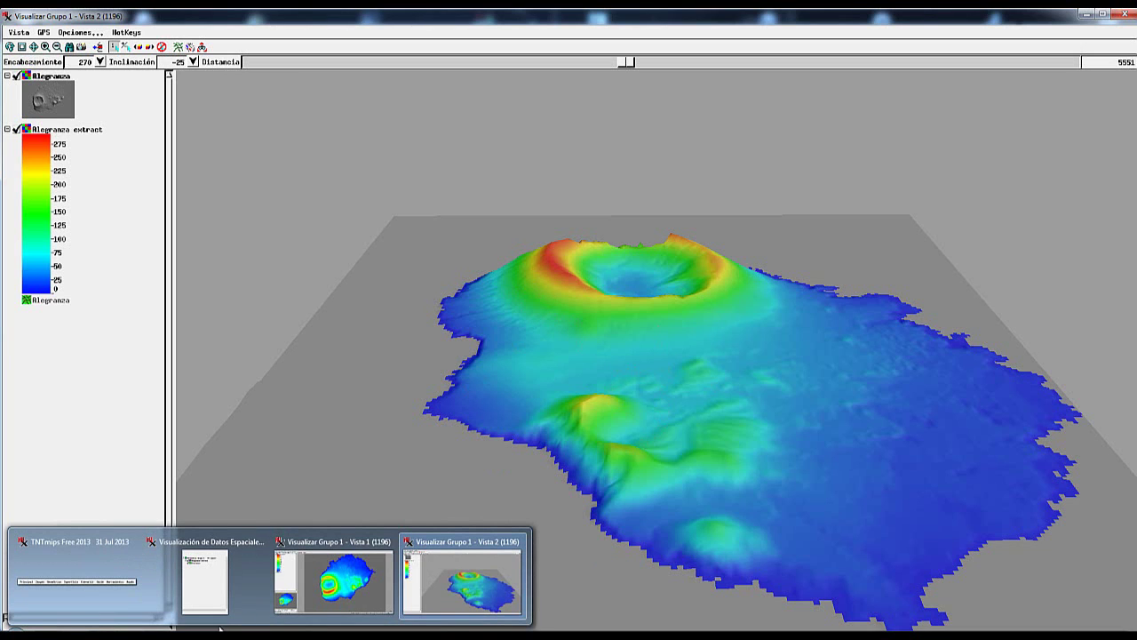
click(336, 578)
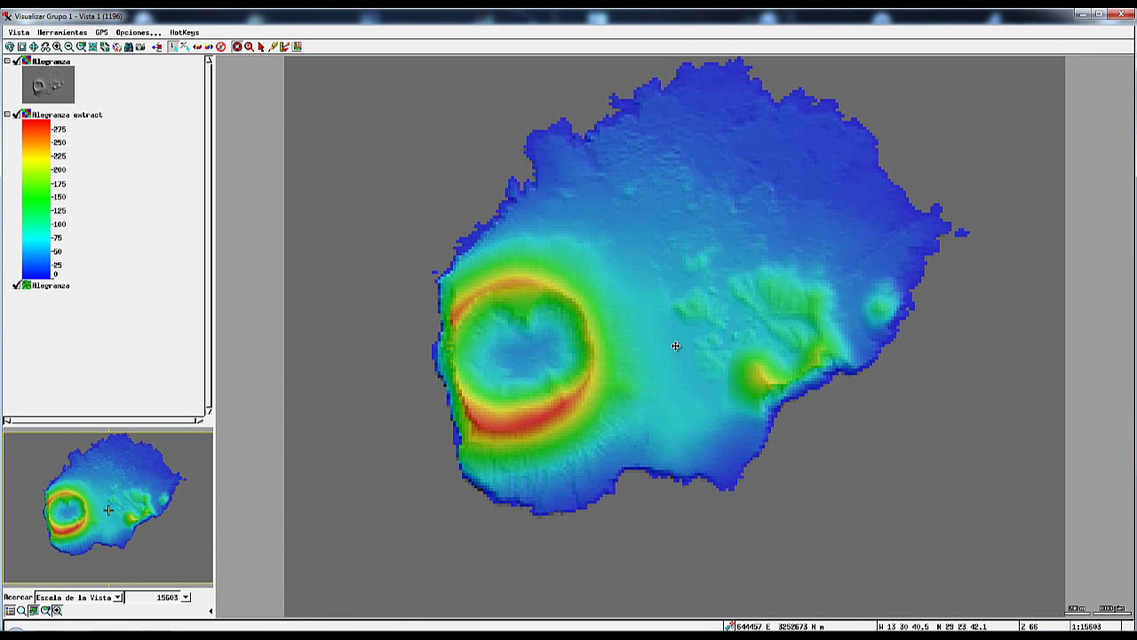
mouse_move(675, 346)
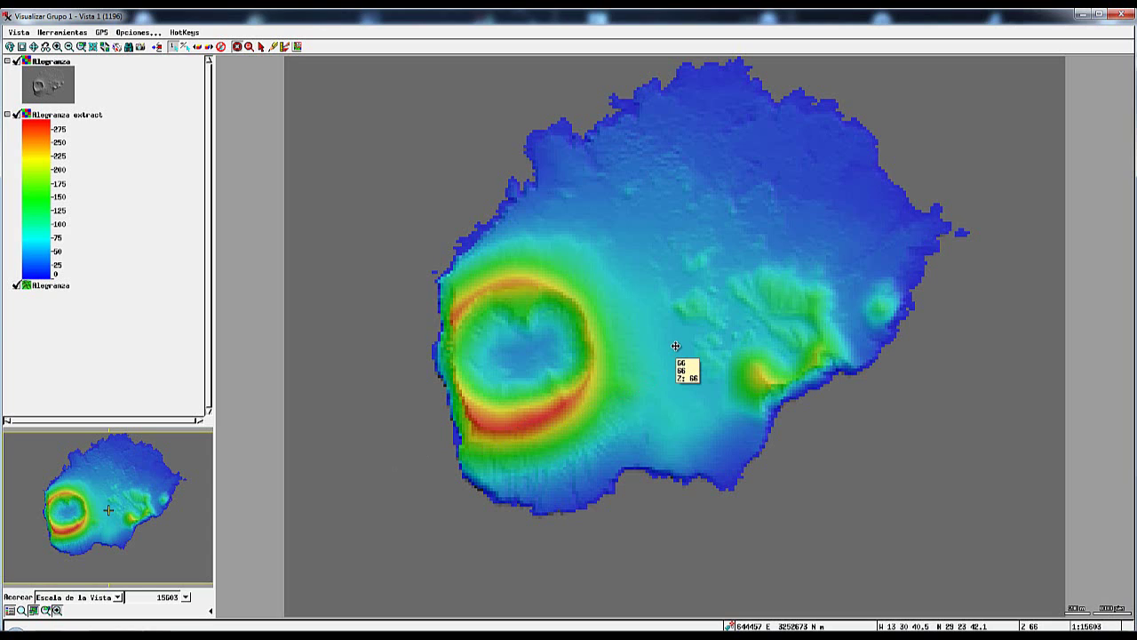